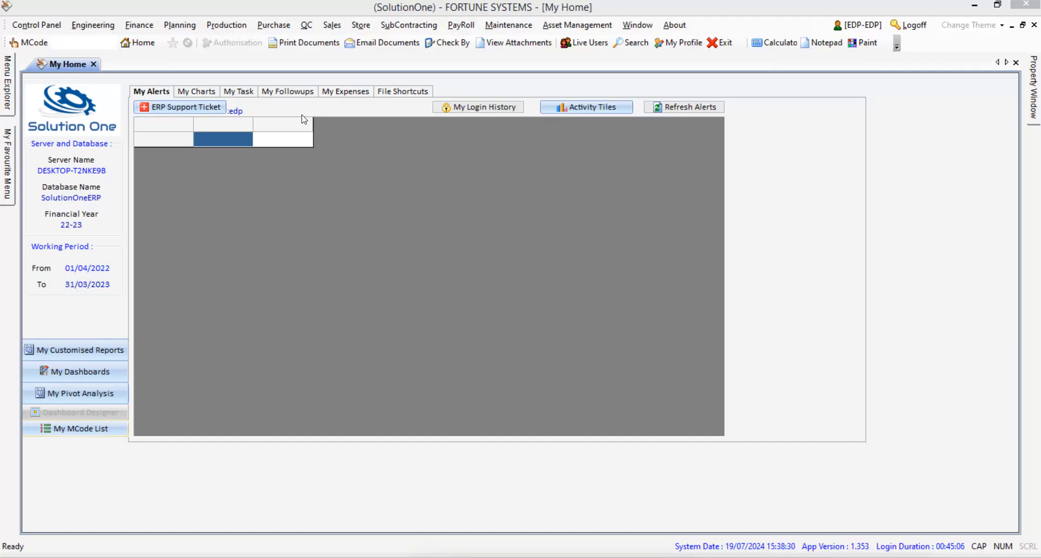
Step: Open the Store module's Material Receipt form and start a new receipt in the MR (Material Requisition) series
left_click(361, 25)
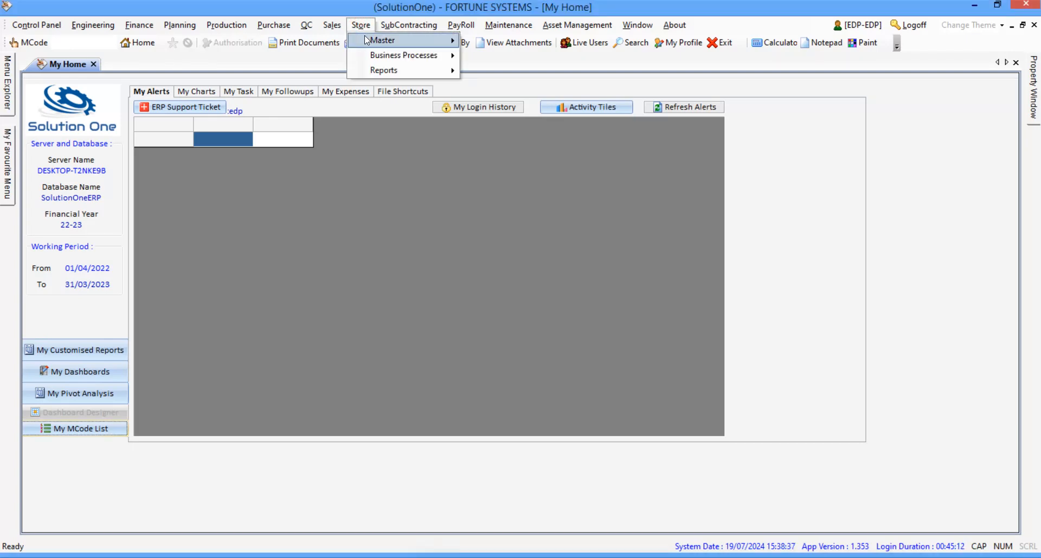
mouse_move(372, 42)
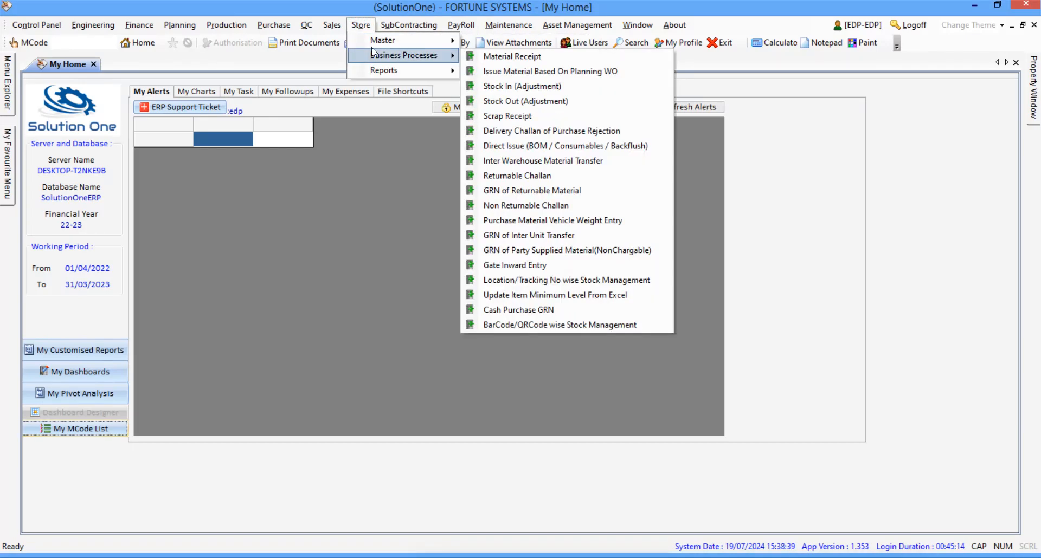
left_click(480, 57)
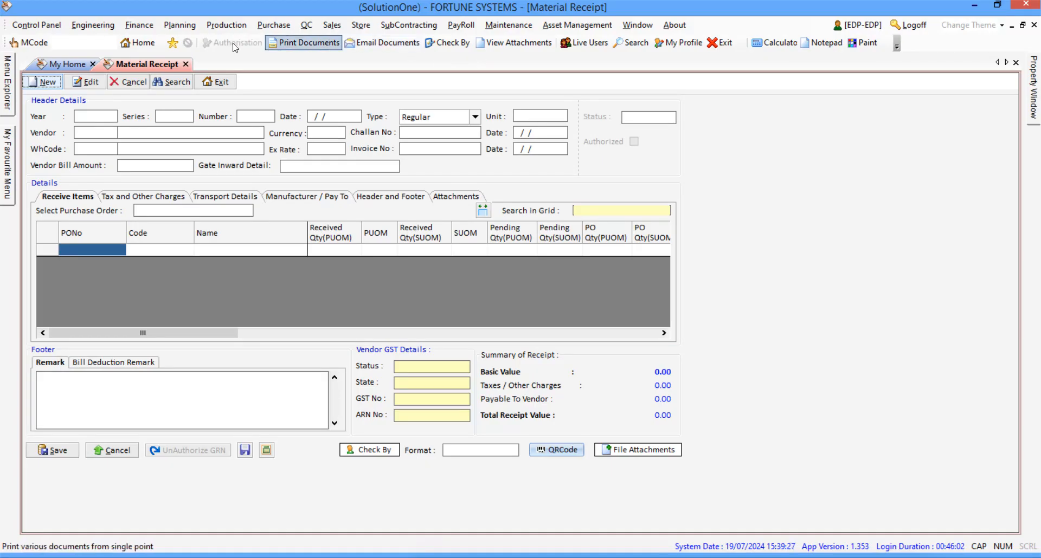
left_click(47, 83)
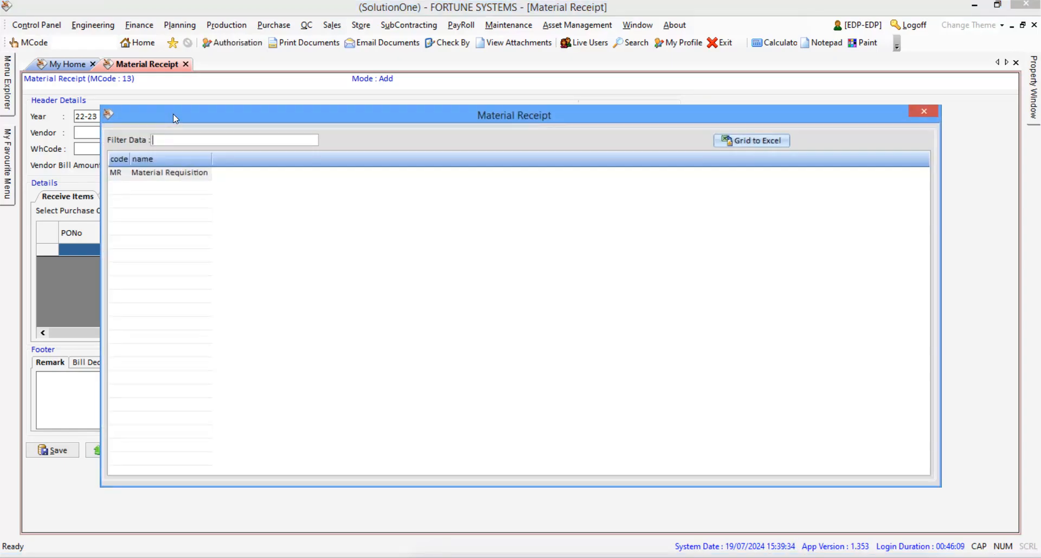
double_click(174, 115)
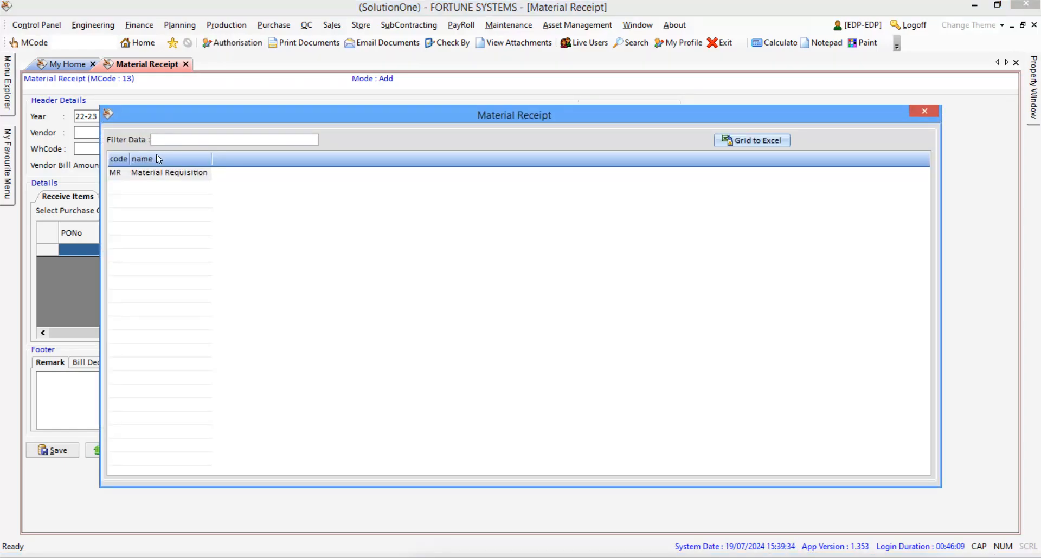
double_click(157, 173)
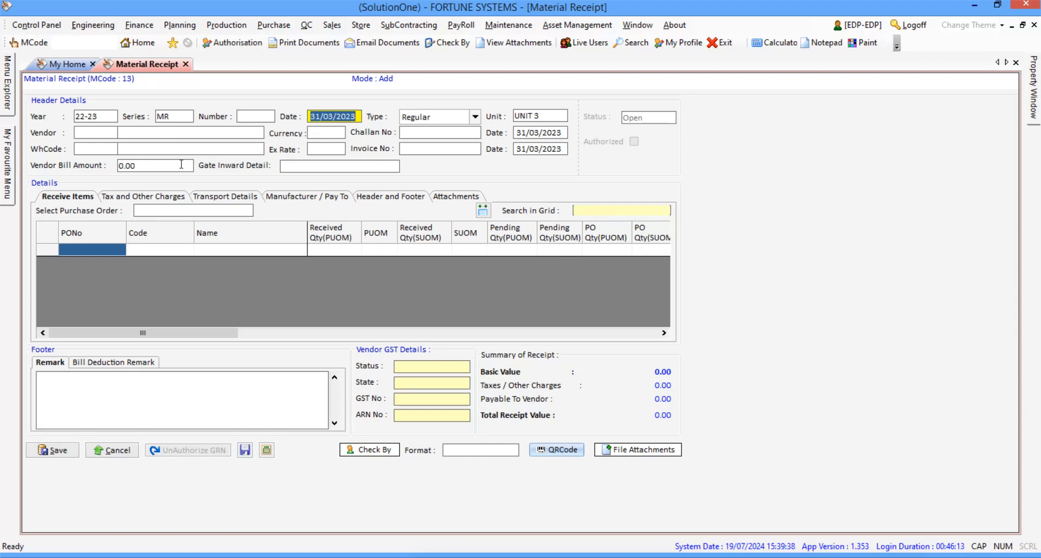
Step: Keep the receipt type Regular and UNIT 3, and select V001 AARTI SUPPLIERS as the vendor
key("Tab")
left_click(474, 116)
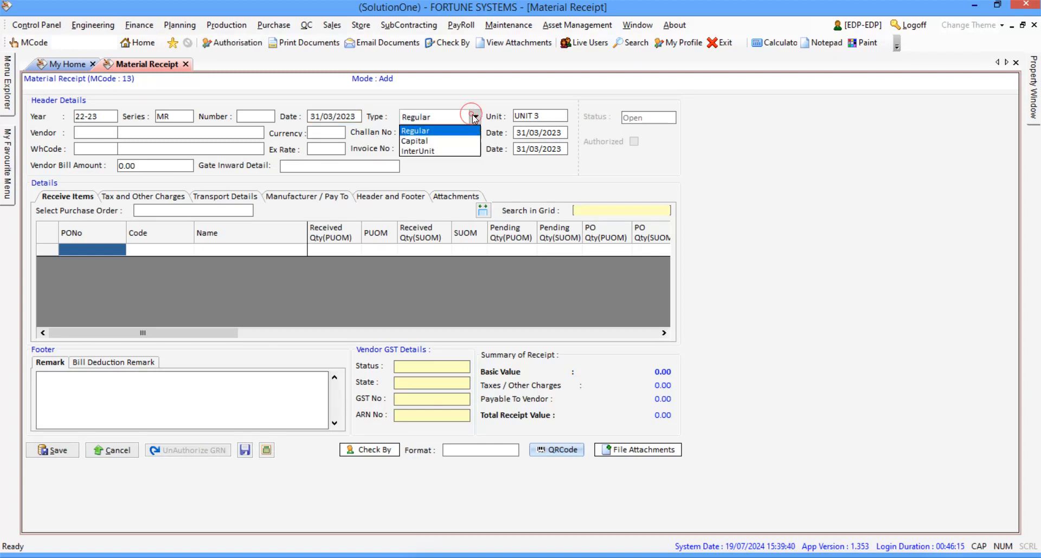
left_click(474, 117)
key("Tab")
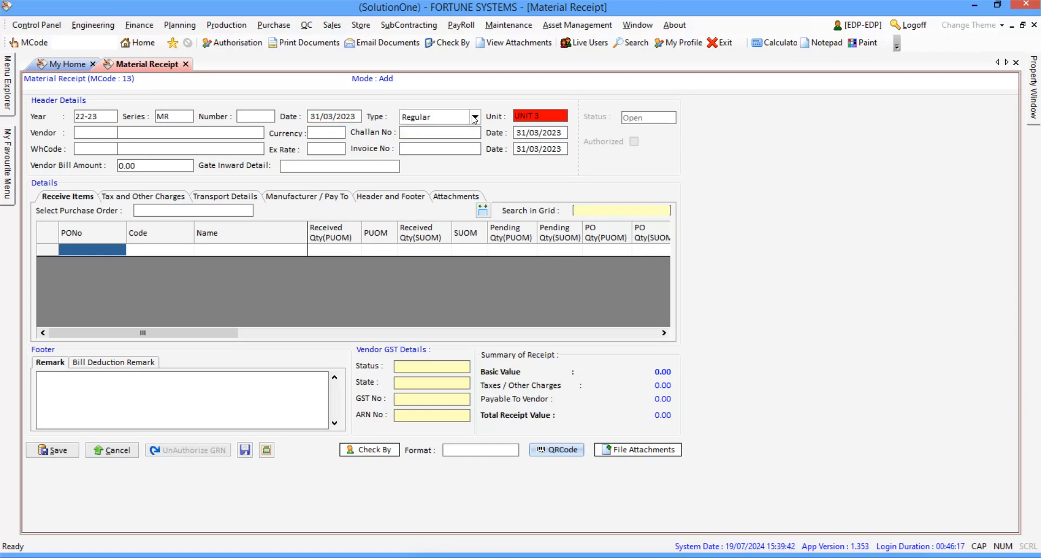
key("Tab")
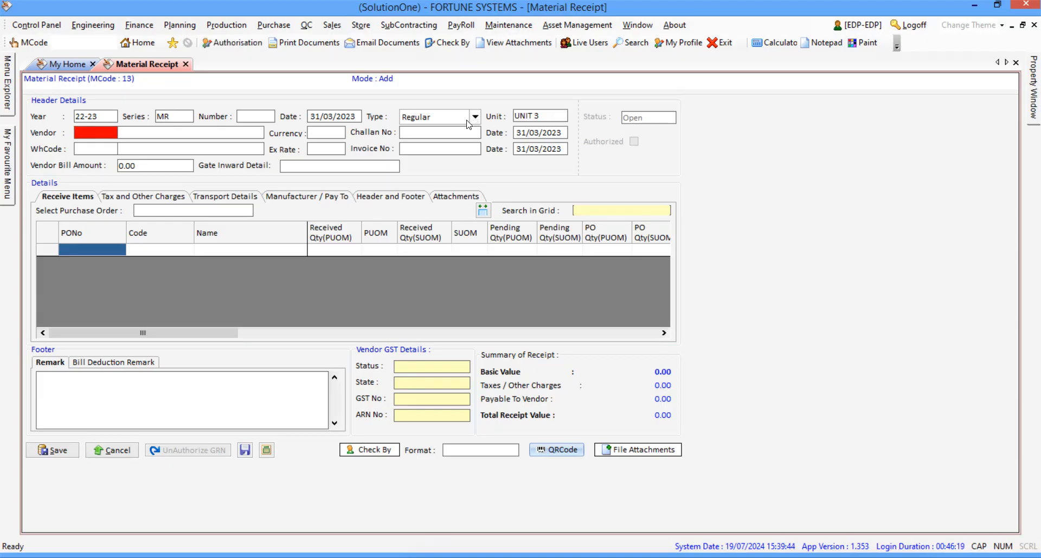
key("Return")
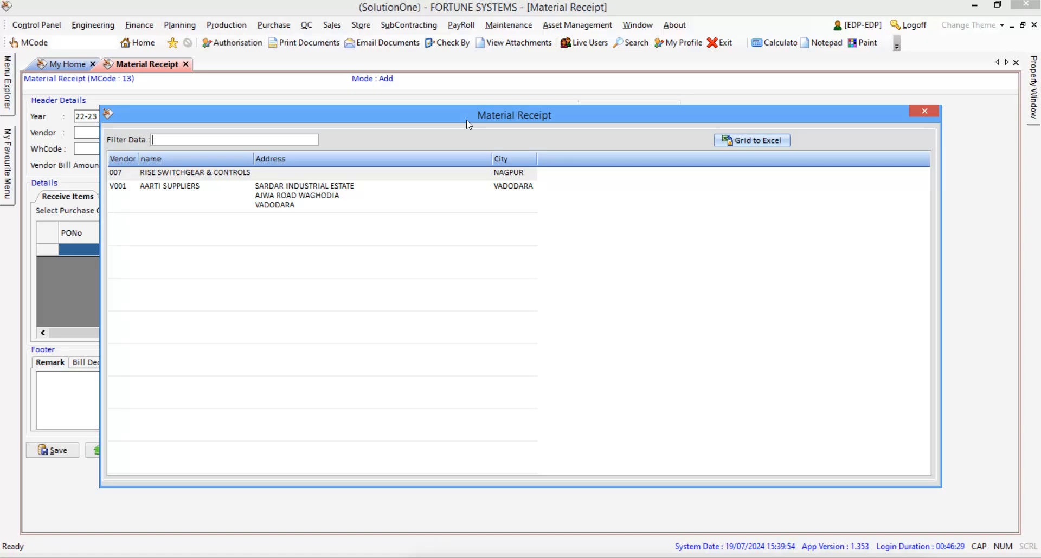
left_click(355, 207)
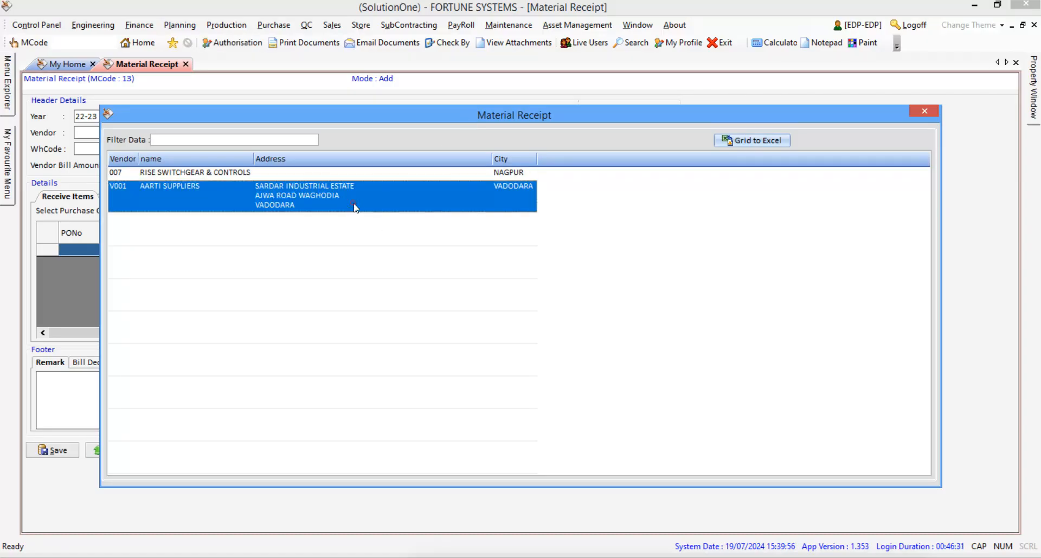
double_click(355, 207)
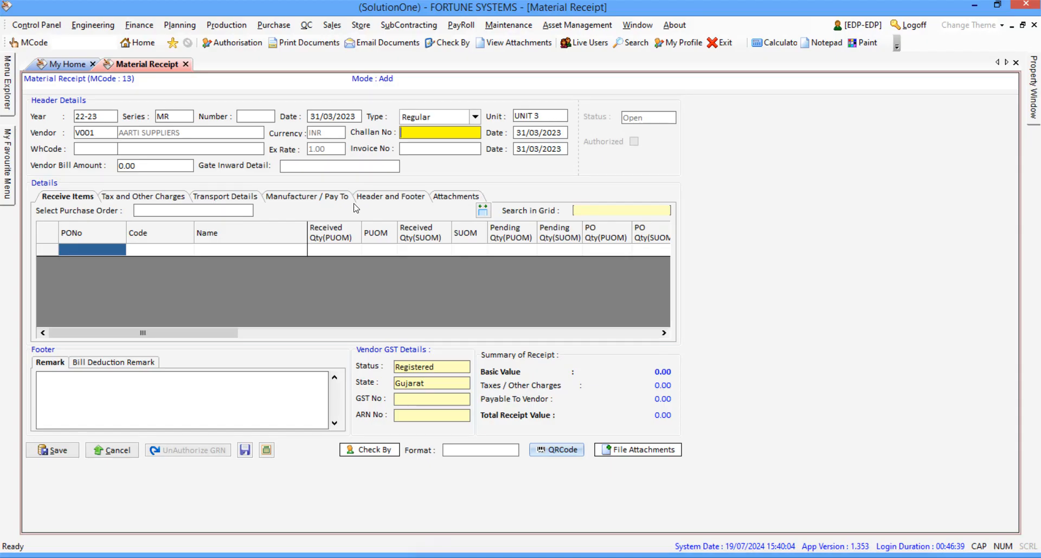
Step: Leave the challan number blank and set the challan date to 31/03/2023
key("Tab")
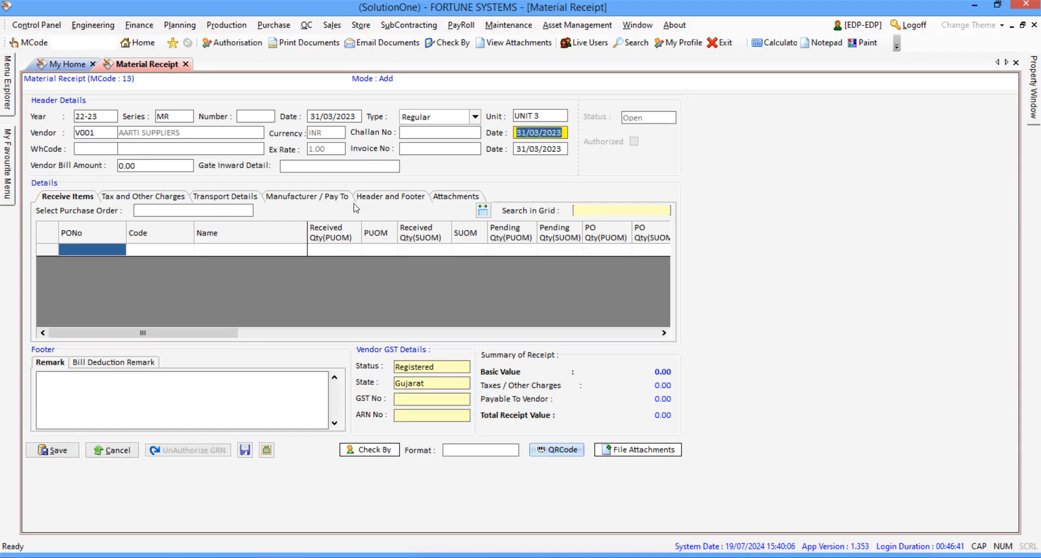
type("19/07/2024")
left_click_drag(560, 138, 446, 122)
type("31/03/")
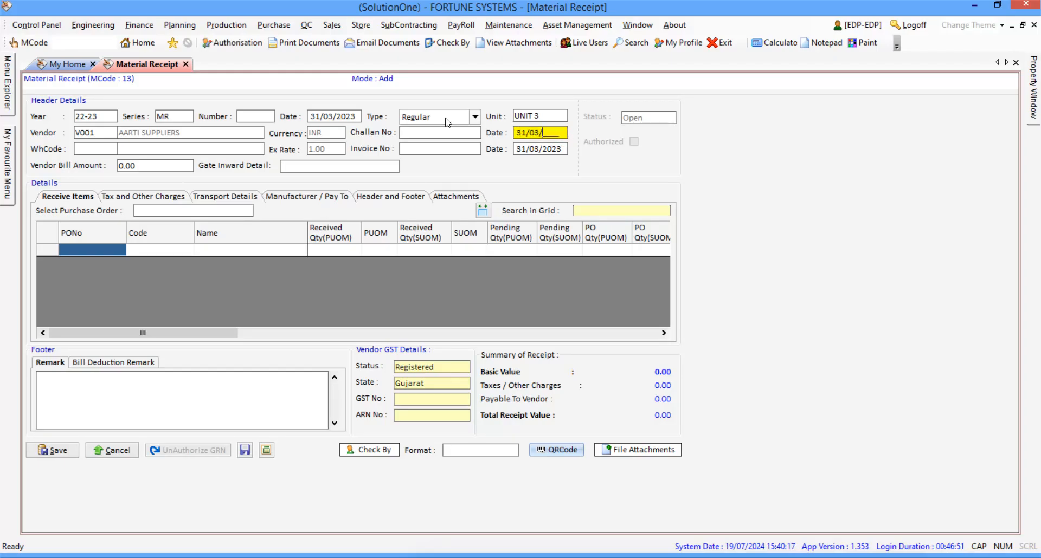
type("2023")
key("Return")
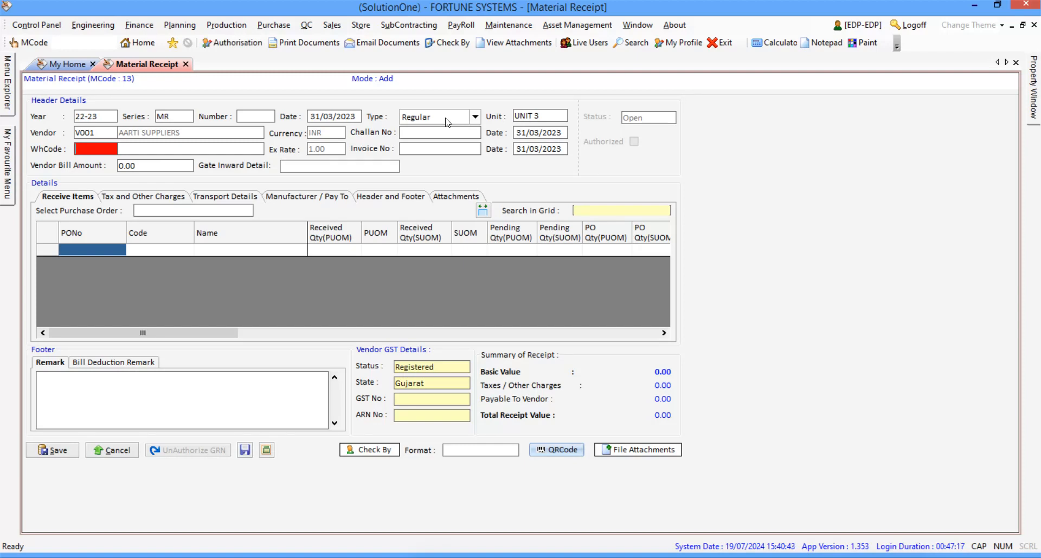
Step: Select WH01 WAREHOUSE 1 as the receiving warehouse from the warehouse code list
key("F1")
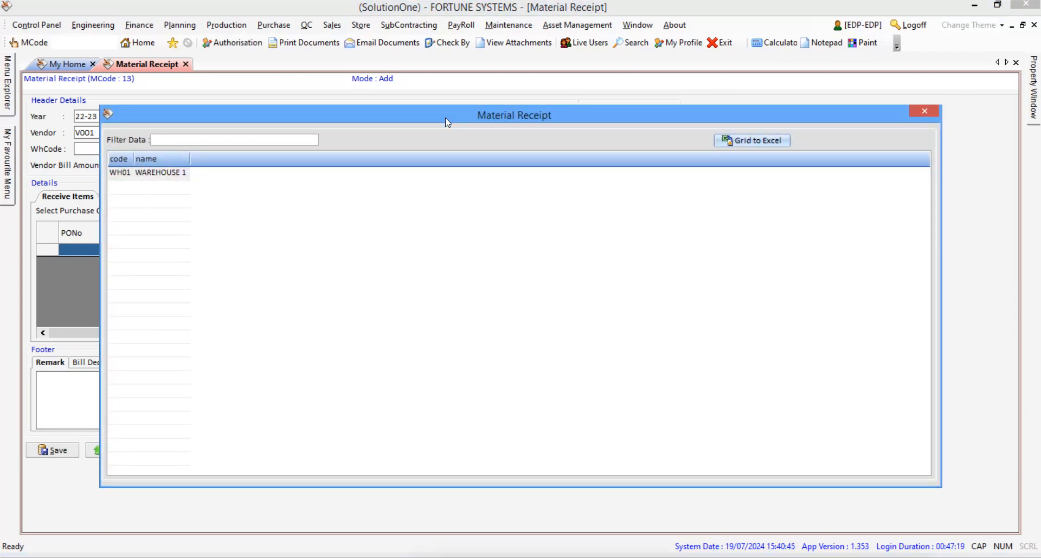
key("Down")
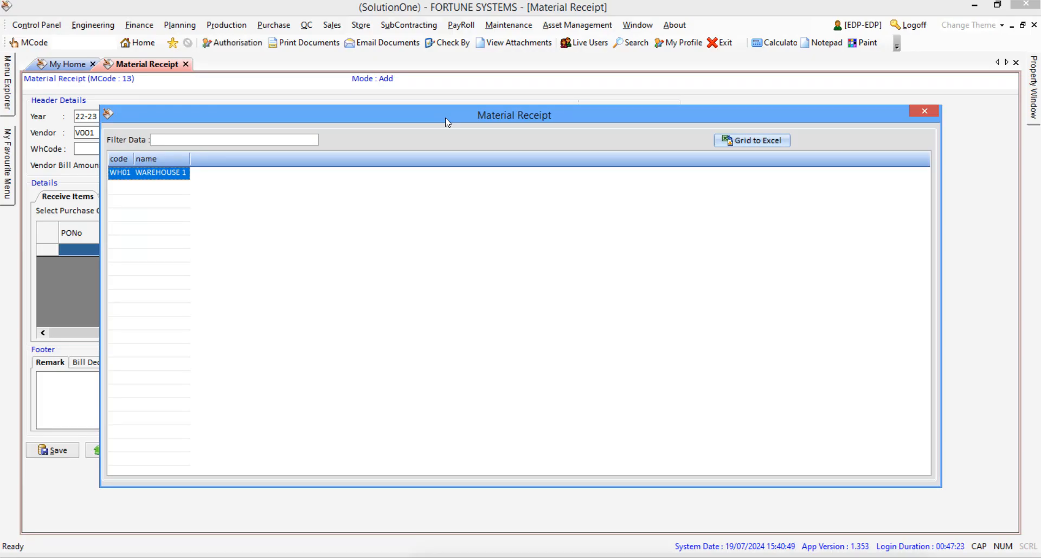
key("Return")
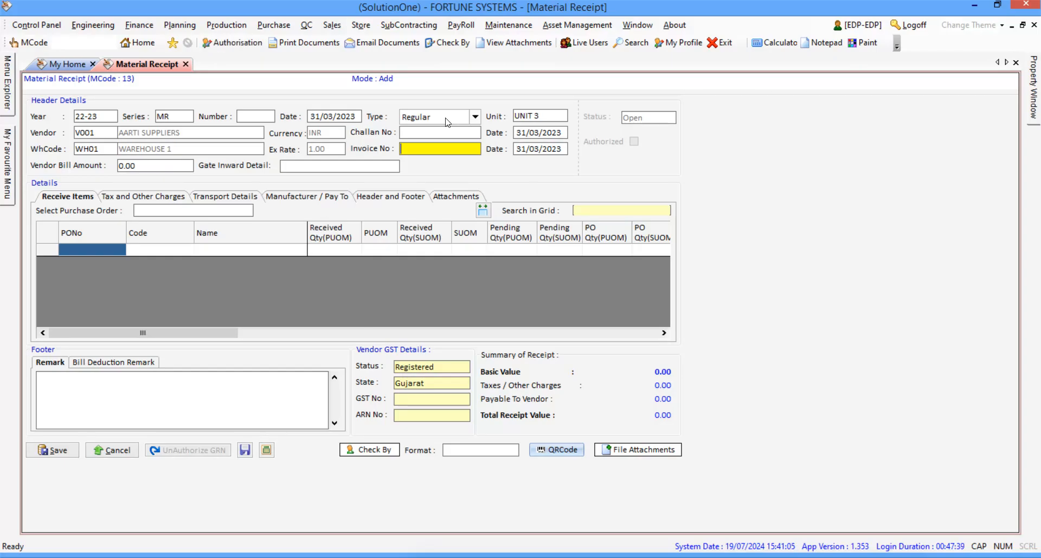
Step: Enter invoice number 23 and gate inward detail 22, keeping the invoice date 31/03/2023
type("23")
key("Tab")
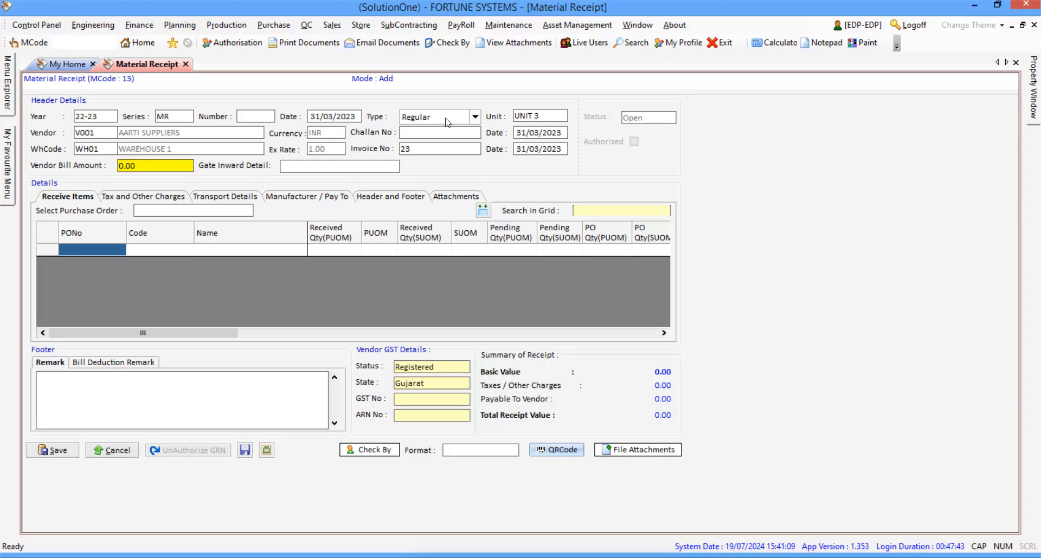
key("Tab")
type("2")
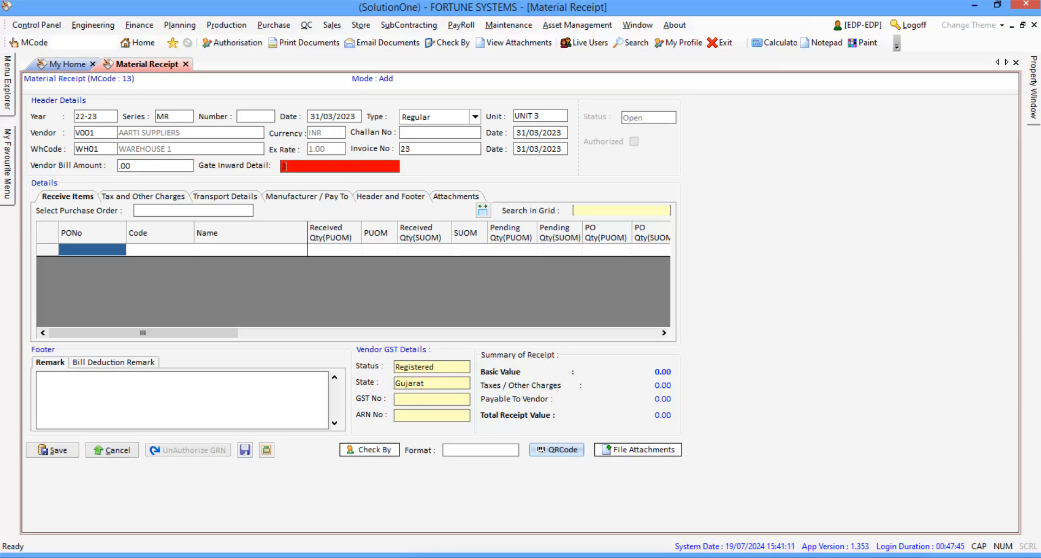
key("Tab")
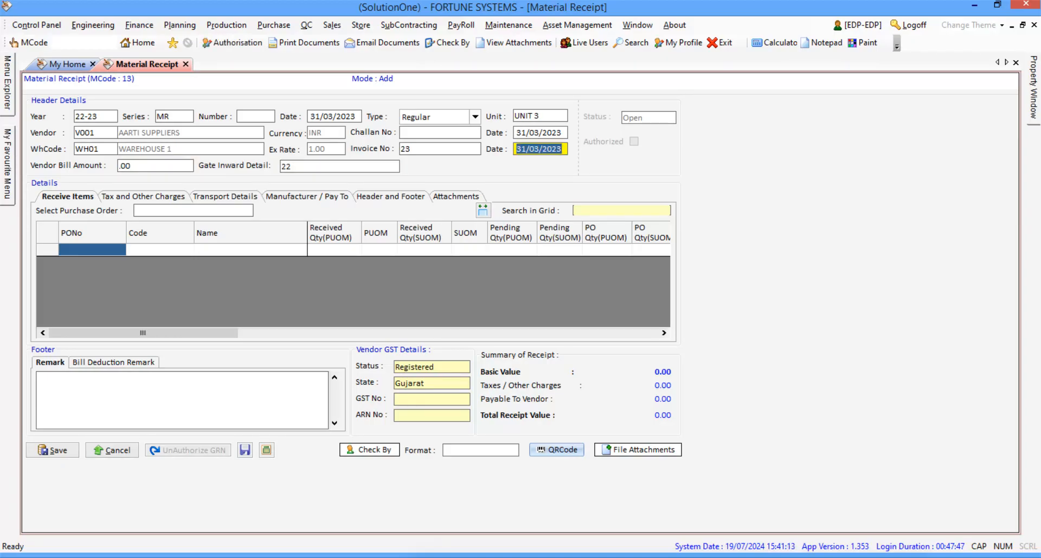
key("Tab")
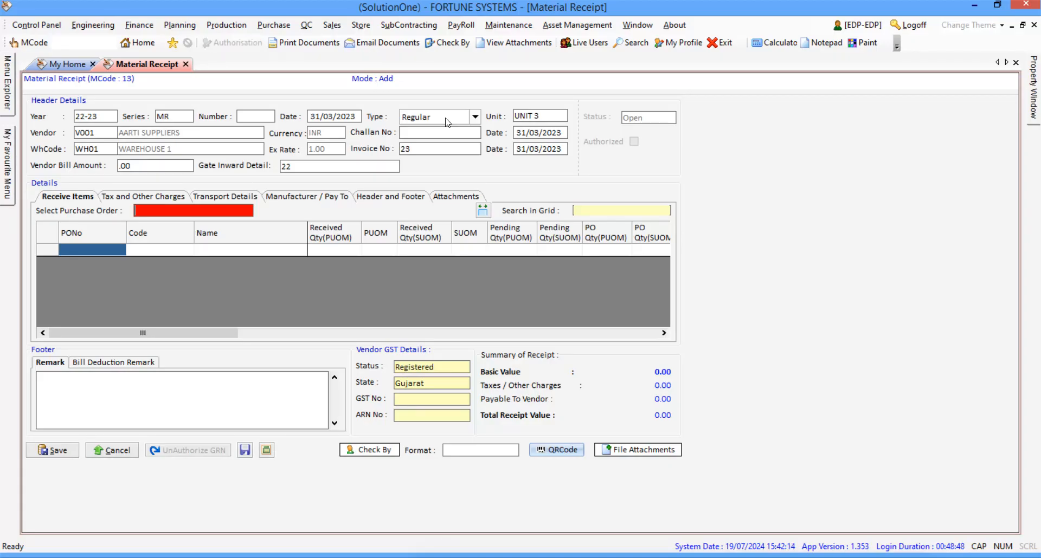
Step: Select the AARTI SUPPLIERS purchase order dated 31/03/2023 for UNIT 3 and load its items into the receipt
key("Return")
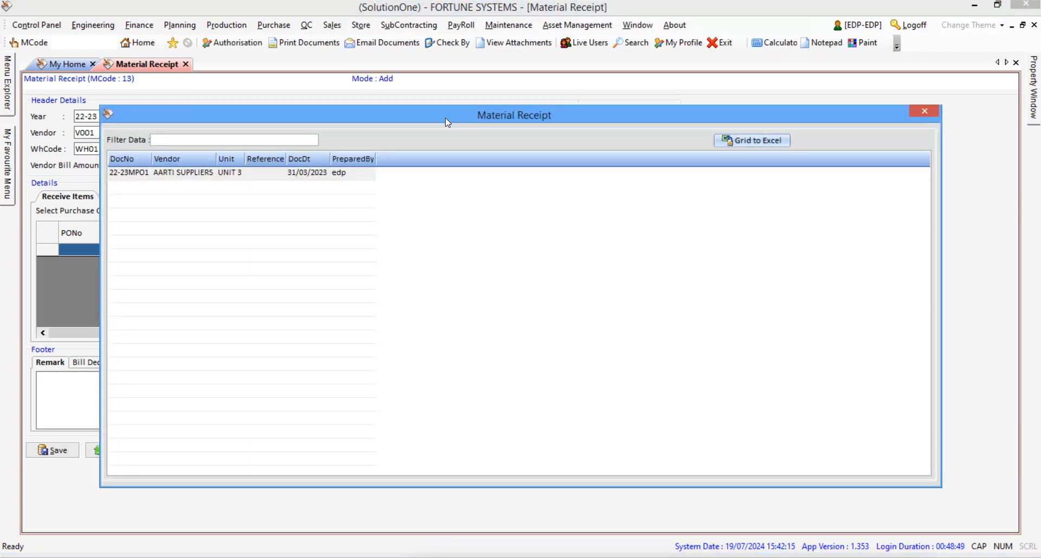
key("Down")
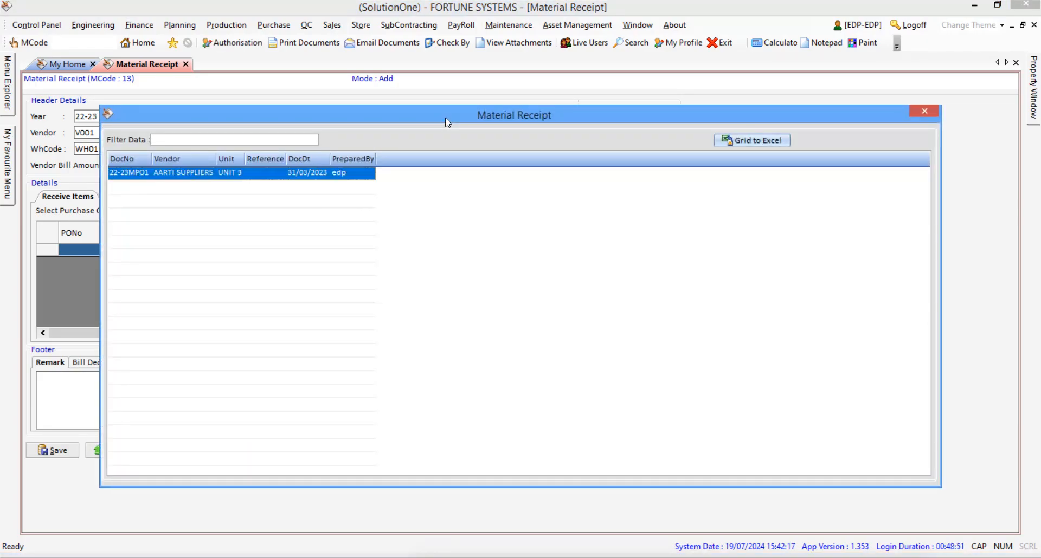
key("Return")
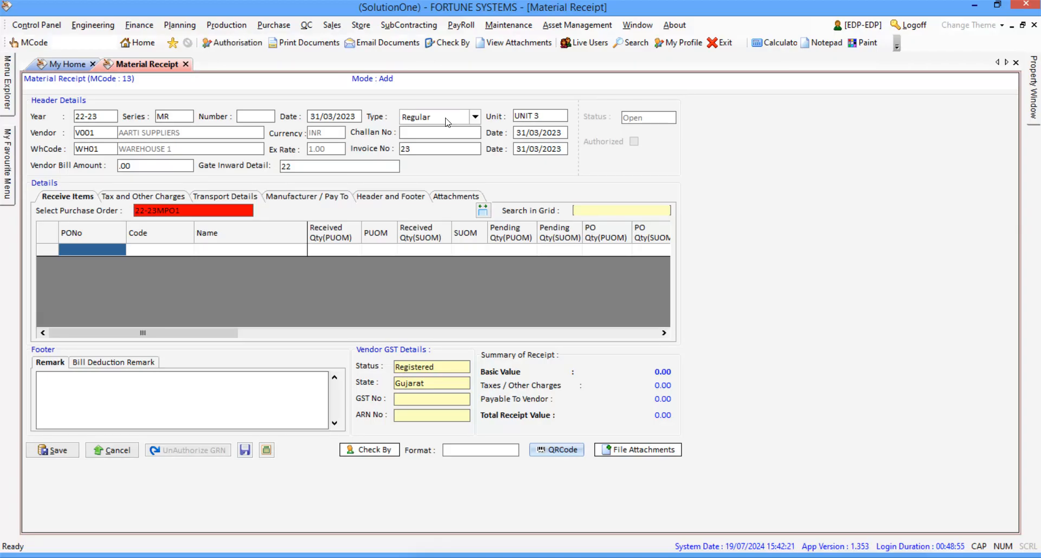
key("Return")
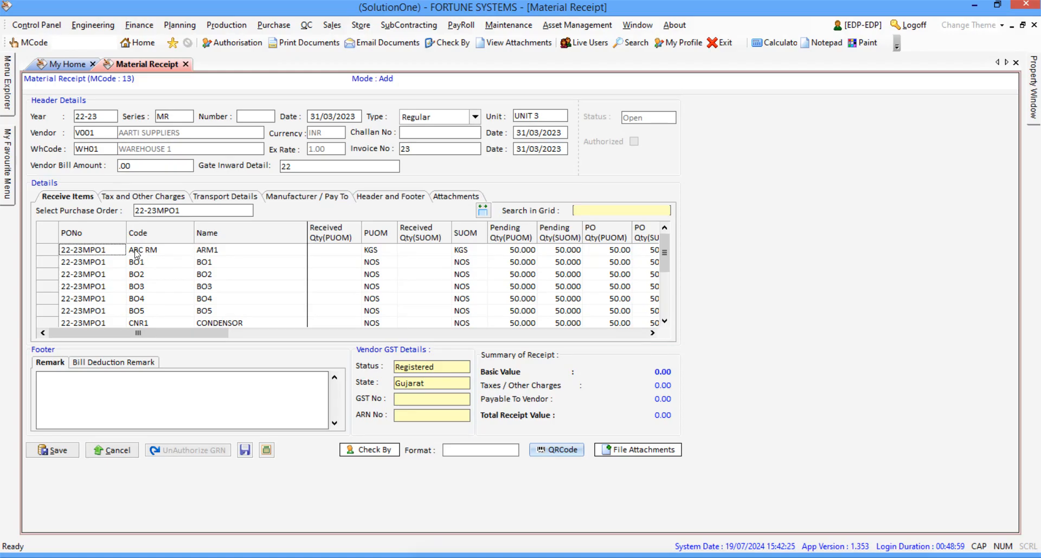
Step: Look through the purchase order items in the receive grid, including their codes, names, units and pending quantities
scroll(186, 274, "down", 1)
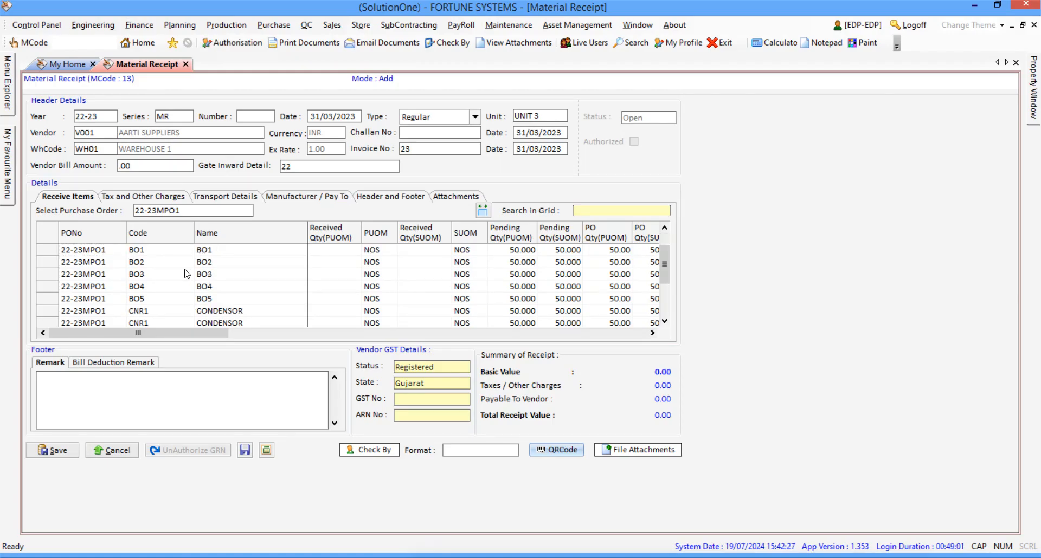
scroll(186, 273, "down", 6)
scroll(242, 288, "up", 7)
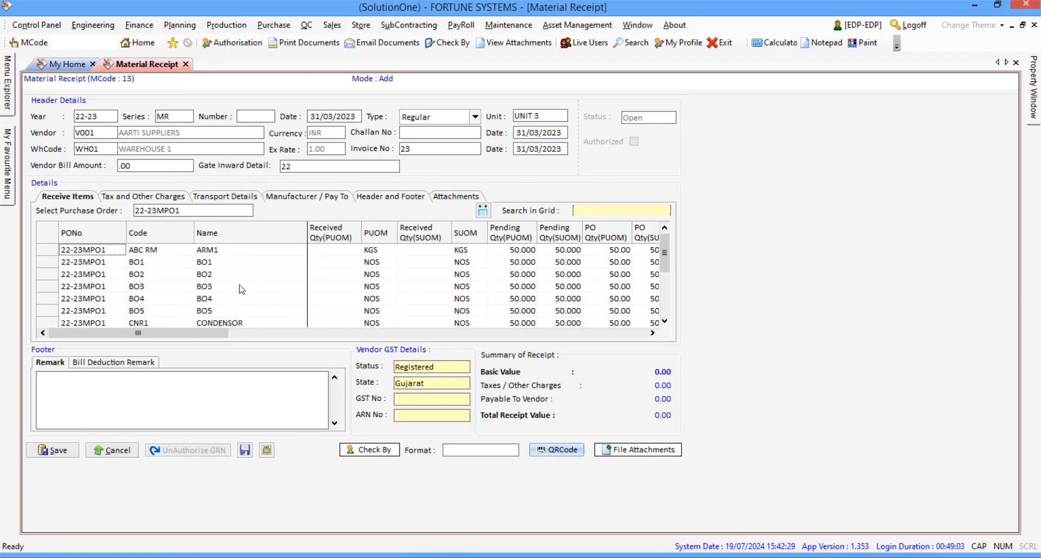
left_click(241, 333)
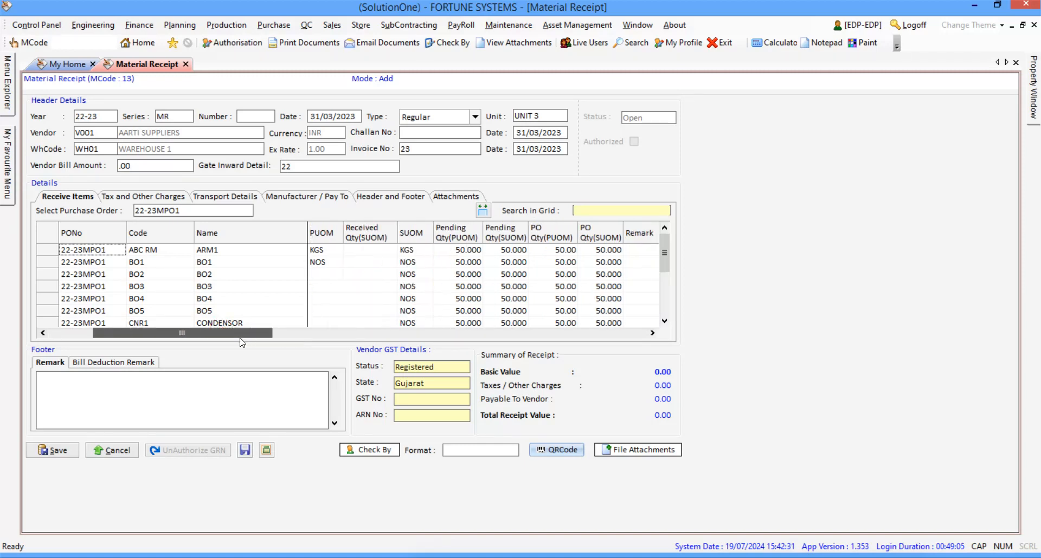
scroll(240, 335, "left", 1)
left_click(219, 250)
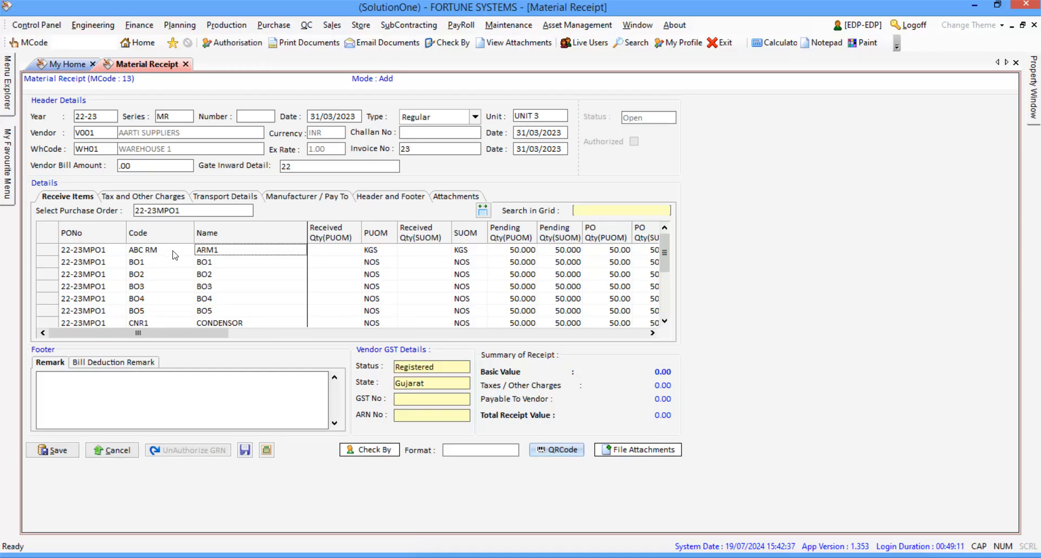
scroll(218, 265, "down", 3)
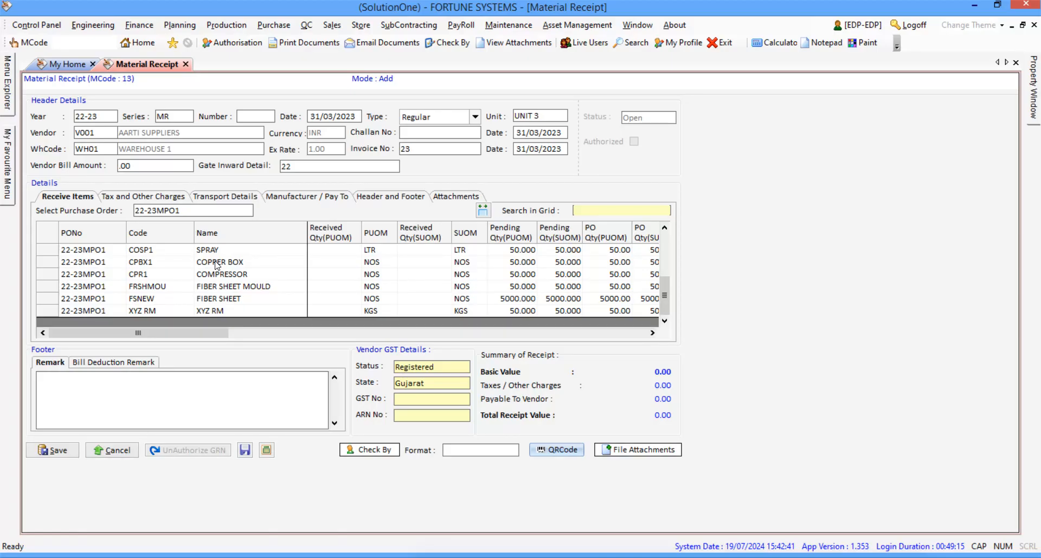
scroll(217, 264, "up", 3)
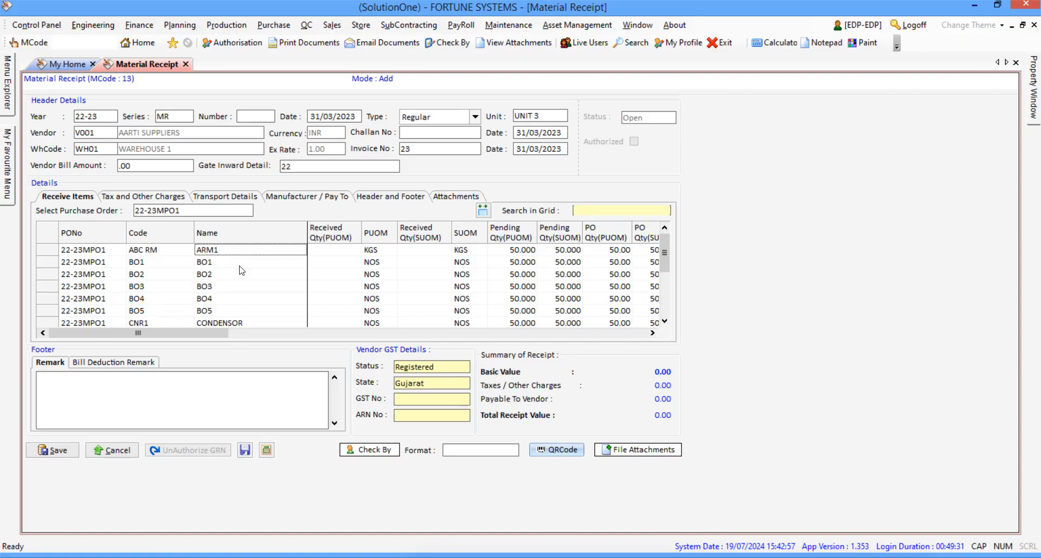
Step: Go through the received quantity, unit and pending quantity cells of the ABC RM row
left_click(331, 251)
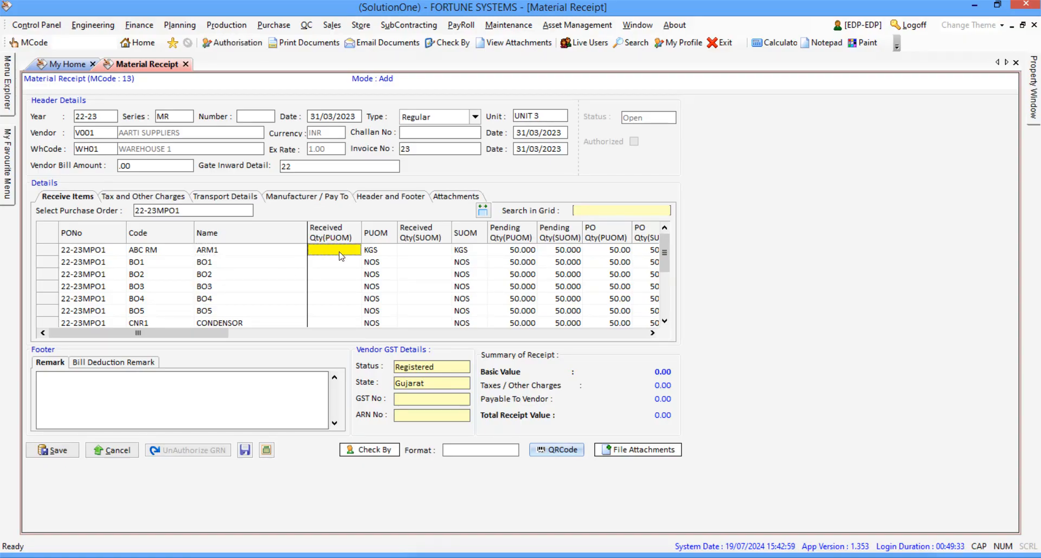
key("Tab")
key("Tab")
key("Tab")
key("Tab")
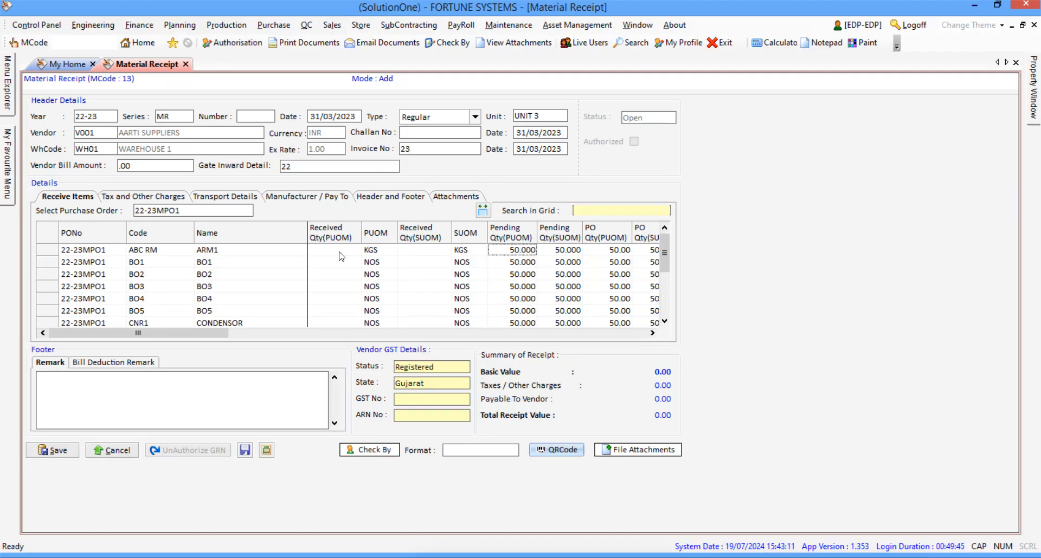
Step: Receive item ABC RM under batch number 5545 with a PO quantity of 50
left_click(340, 251)
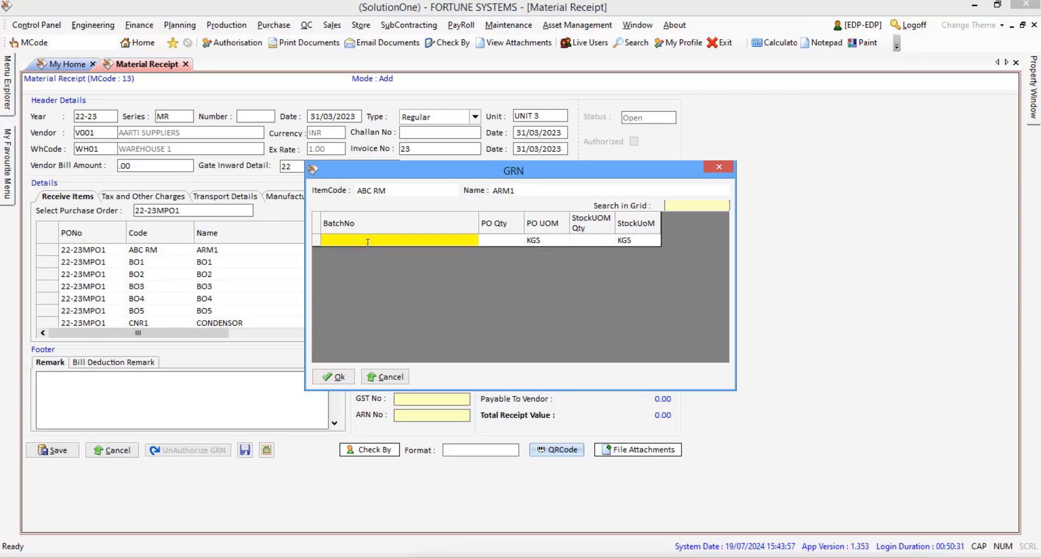
type("5545")
left_click(366, 243)
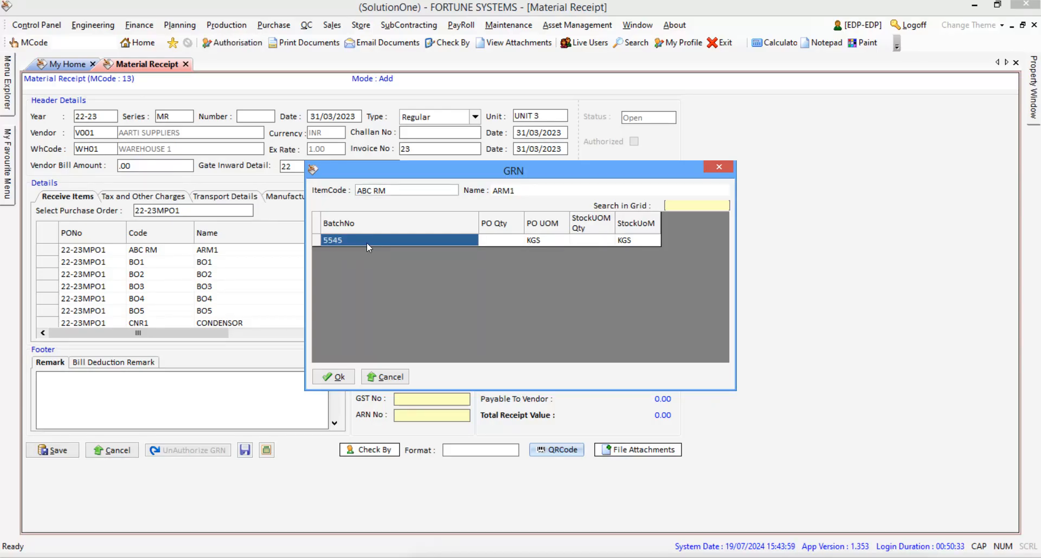
left_click(489, 243)
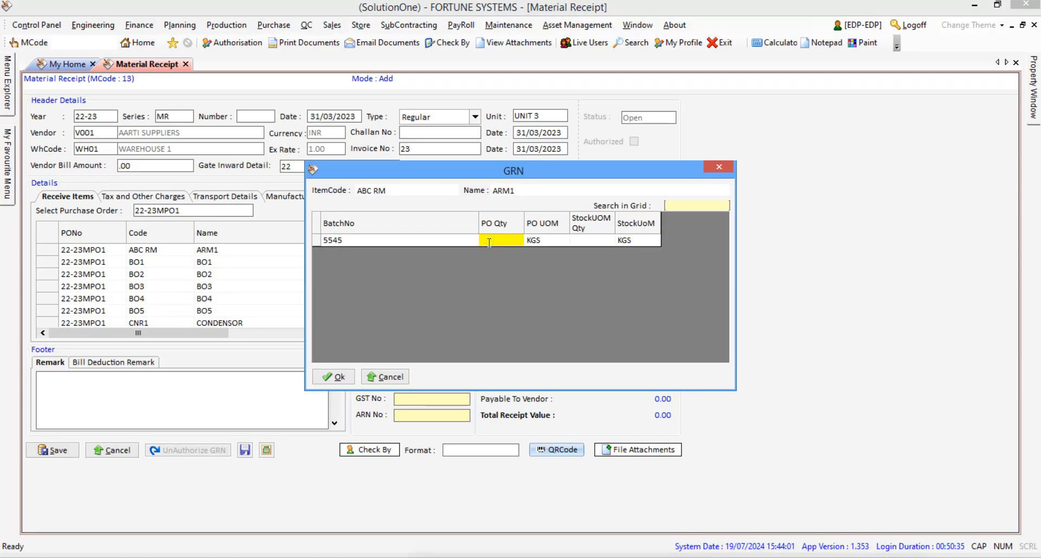
type("50")
key("Tab")
left_click(332, 376)
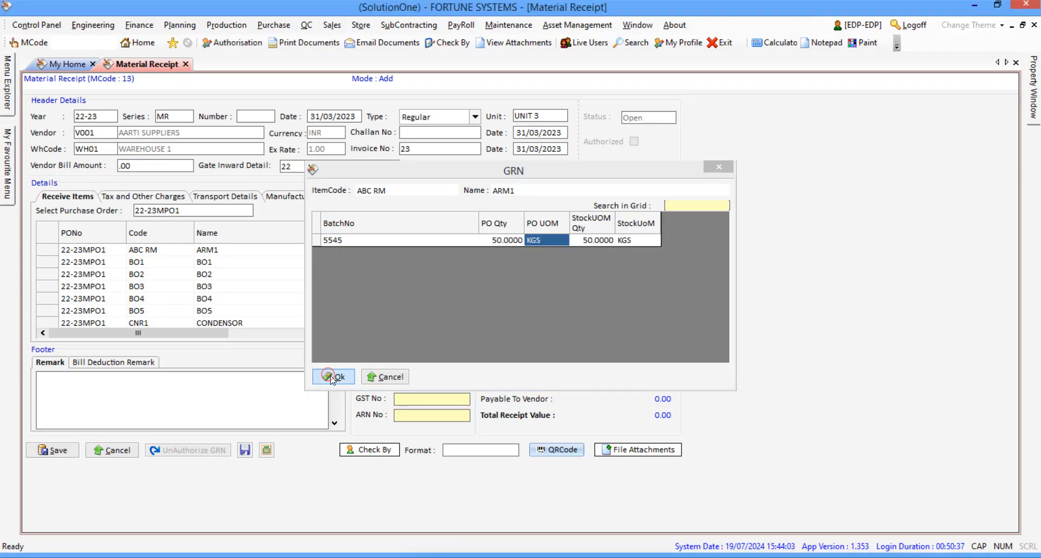
Step: Try to enter received quantities for items BO1 and BO2 in the receive grid
left_click(436, 260)
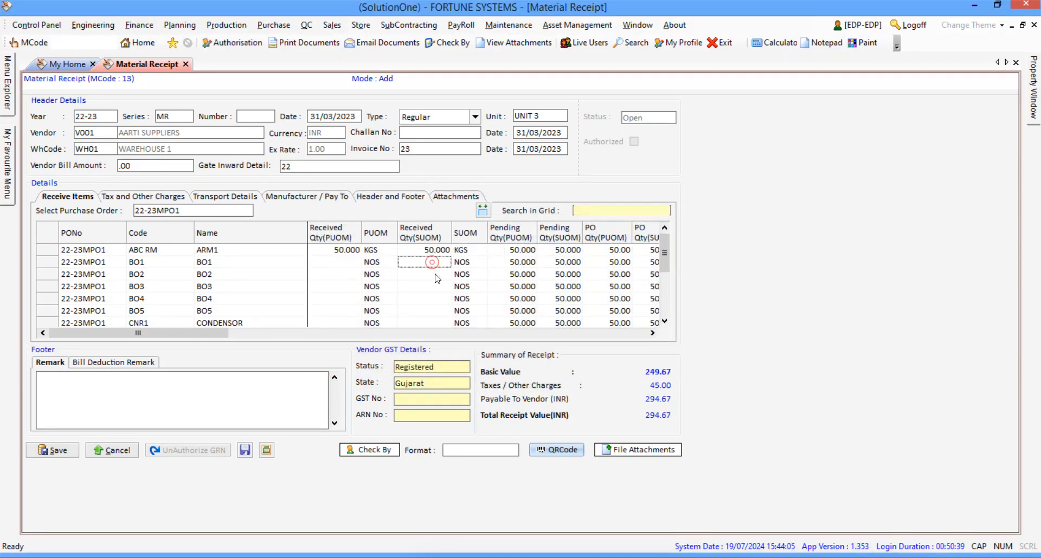
left_click(353, 263)
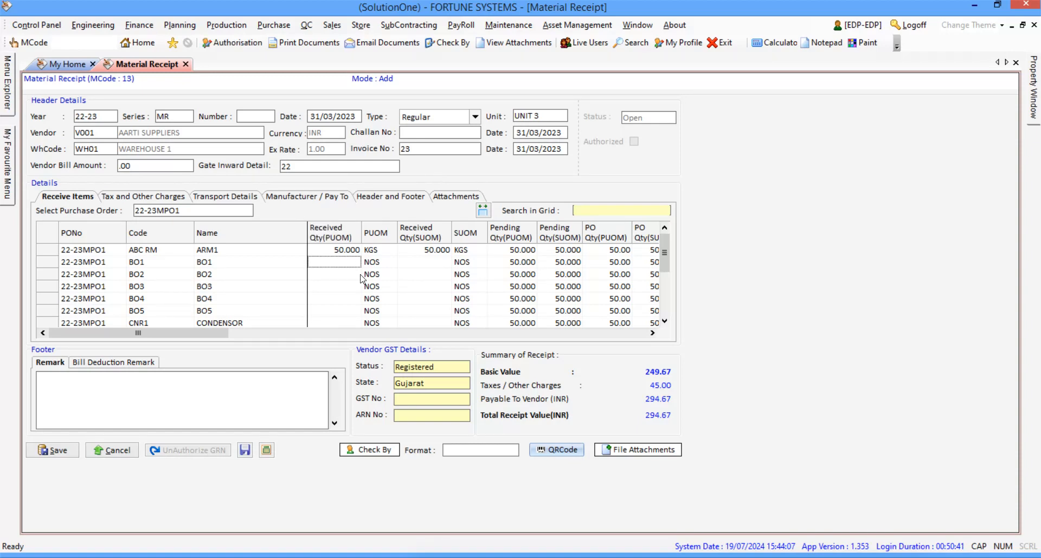
left_click(343, 264)
left_click(422, 262)
left_click_drag(198, 333, 273, 337)
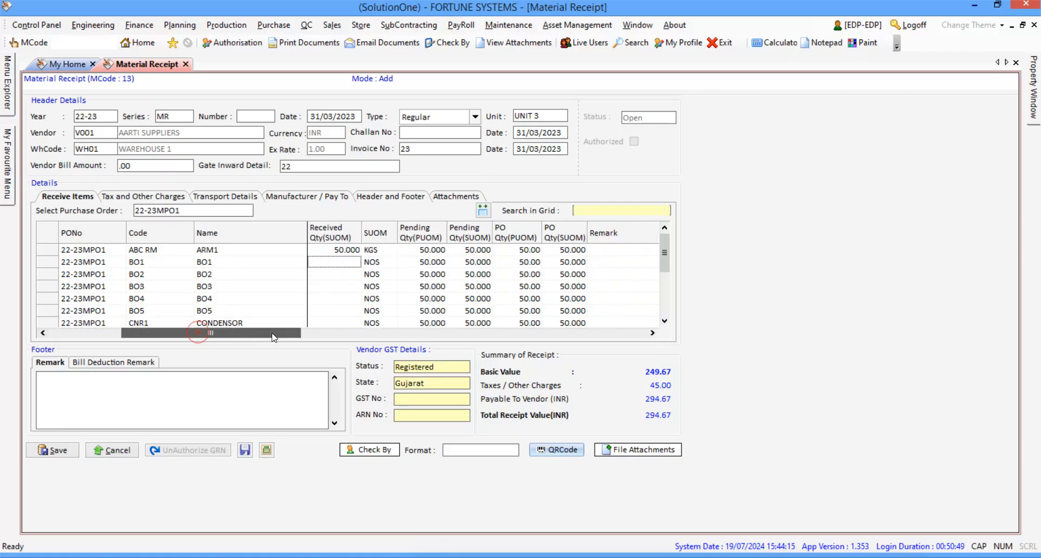
left_click(346, 273)
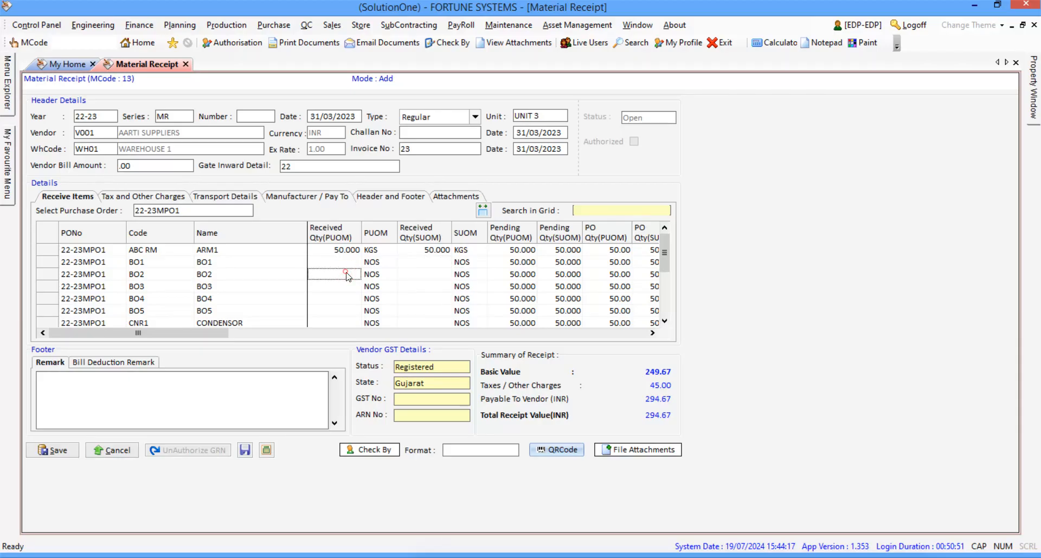
Step: Try to enter a received quantity for XYZ RM at the end of the item list, and retry BO1
scroll(346, 287, "down", 5)
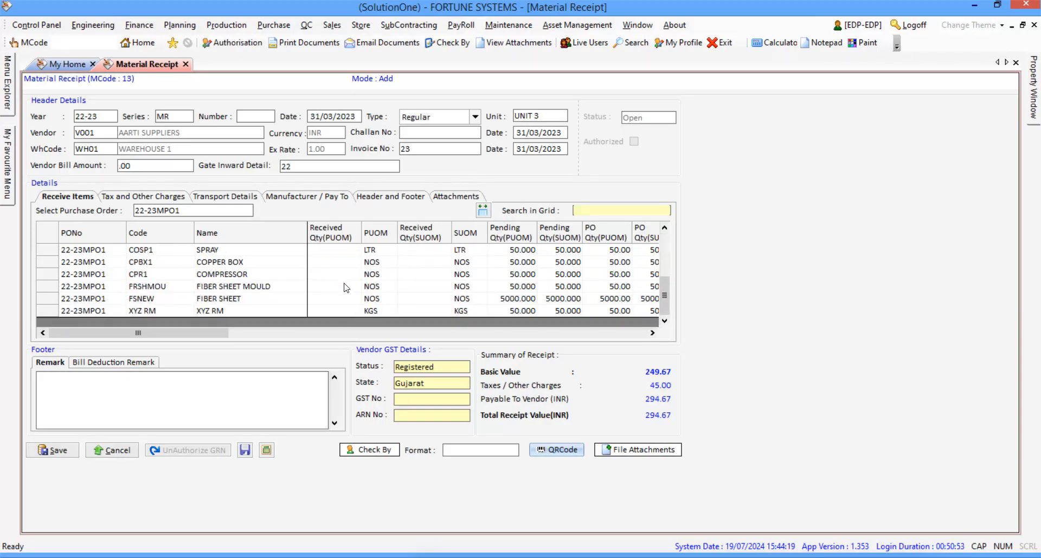
scroll(355, 293, "up", 5)
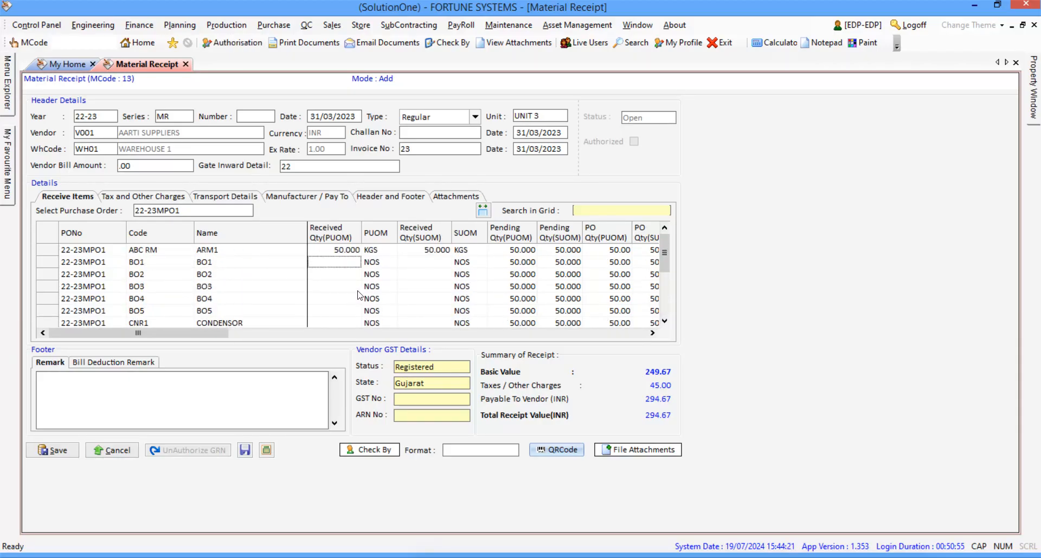
scroll(357, 295, "down", 5)
left_click(356, 314)
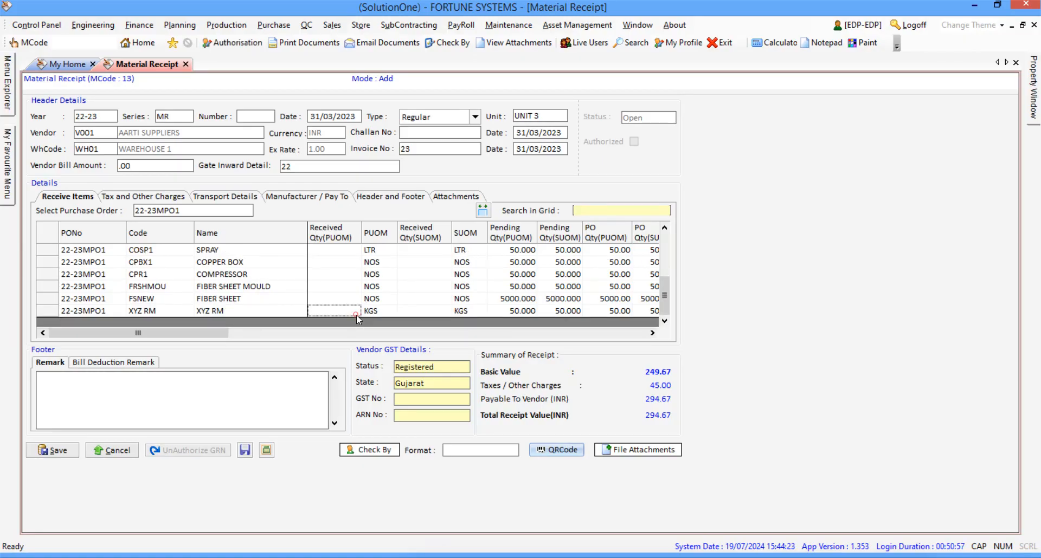
left_click(296, 313)
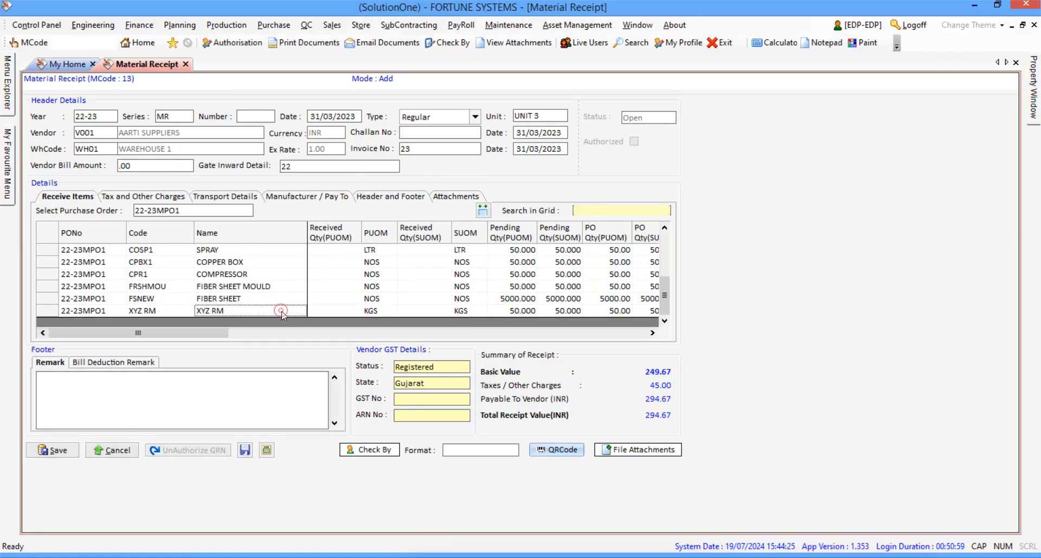
left_click(308, 312)
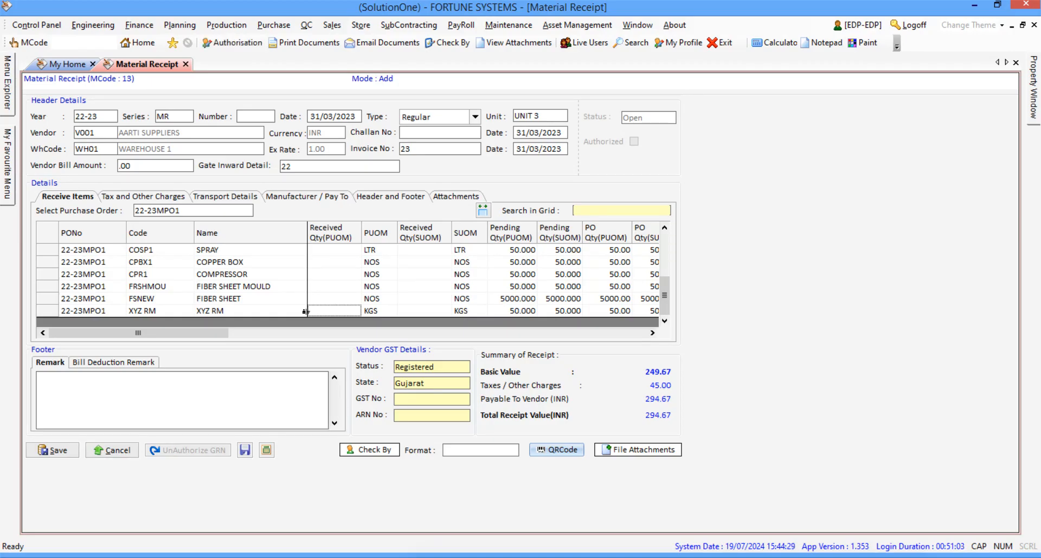
scroll(314, 312, "up", 5)
left_click(326, 260)
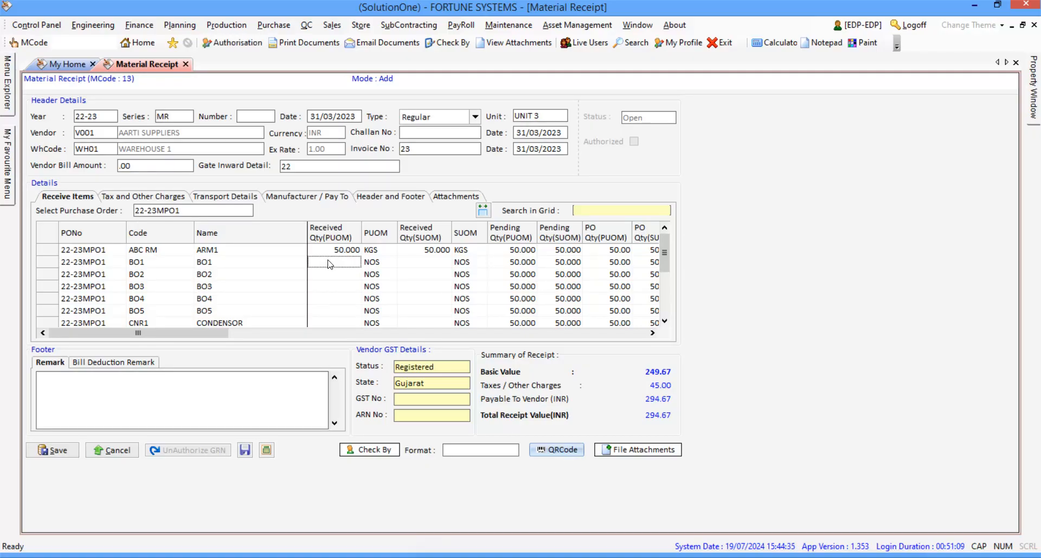
Step: Open item ABC RM for editing in the Item Master and examine its purchase data
left_click(170, 251)
left_click(93, 25)
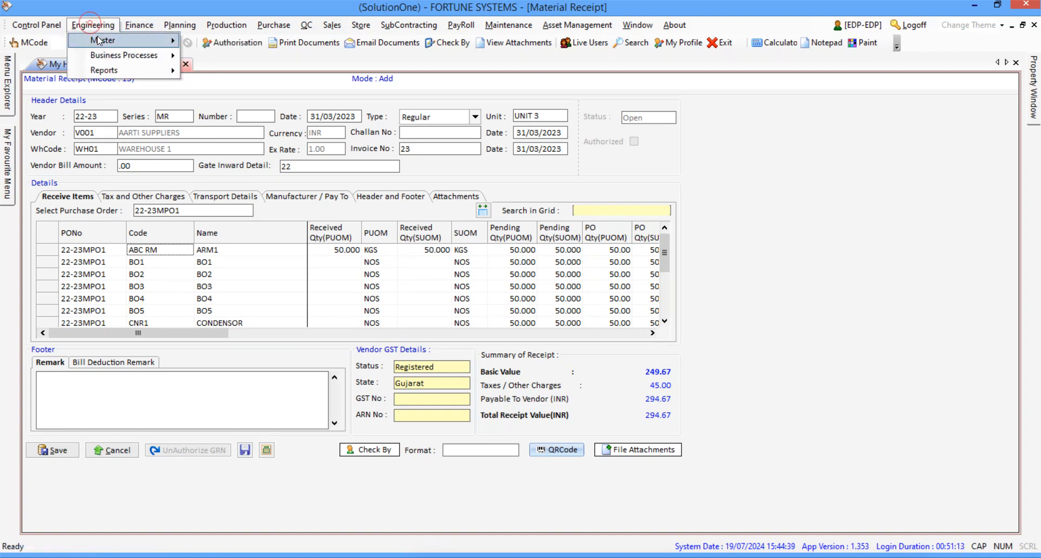
mouse_move(125, 40)
left_click(234, 43)
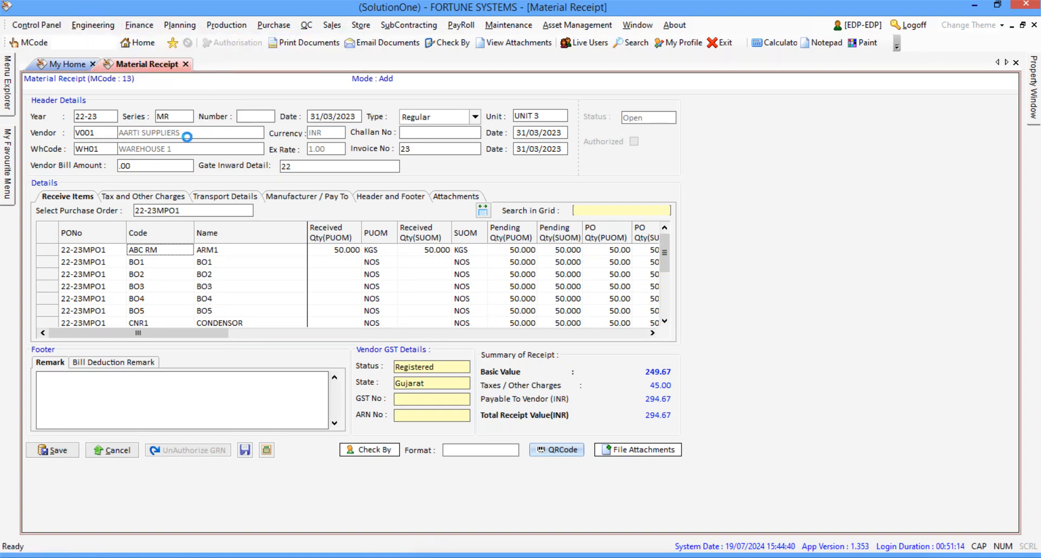
left_click(80, 81)
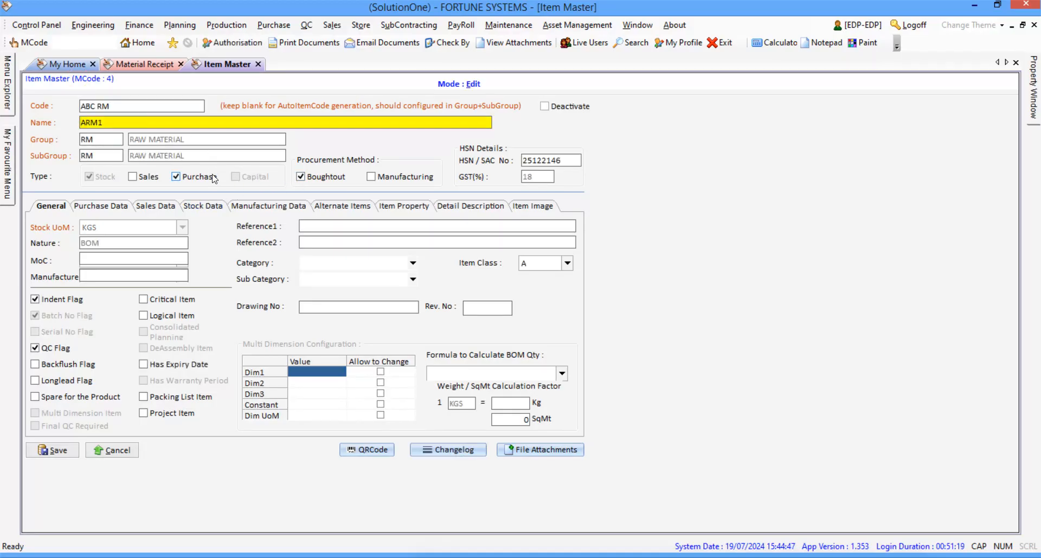
left_click(119, 210)
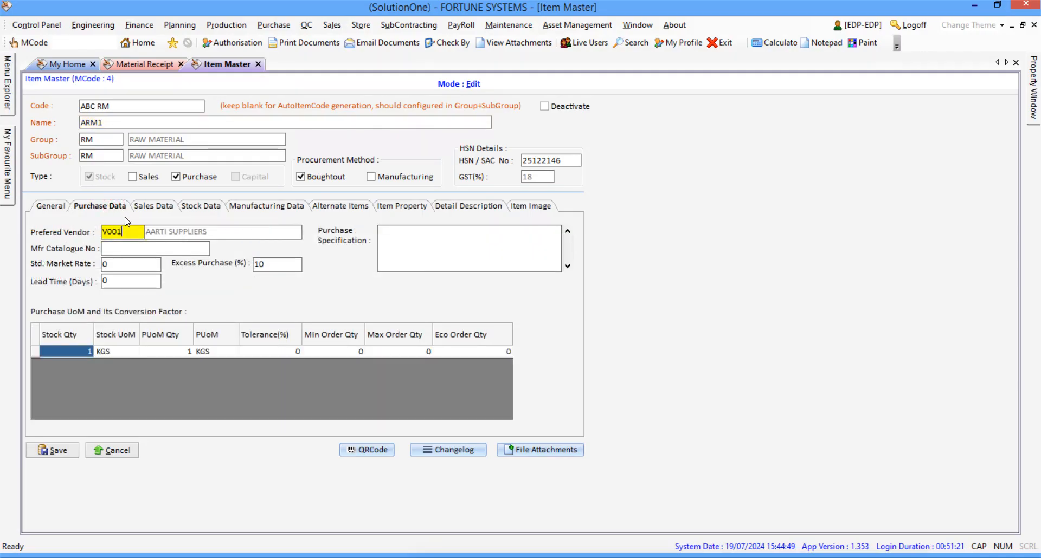
Step: Cancel the ABC RM edit, load item BO1 in the Item Master and examine its purchase data
left_click(146, 65)
left_click(170, 264)
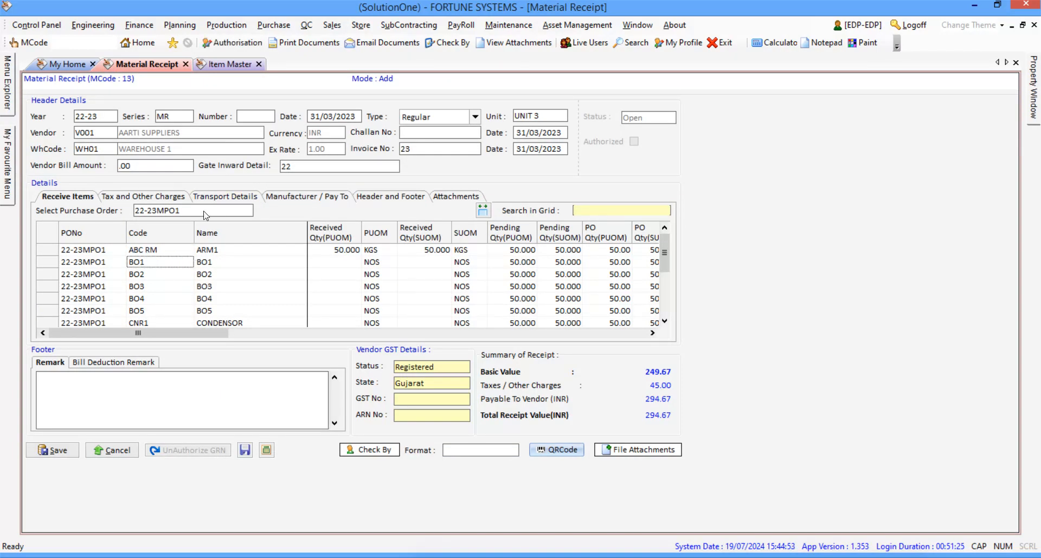
left_click(228, 64)
left_click(108, 450)
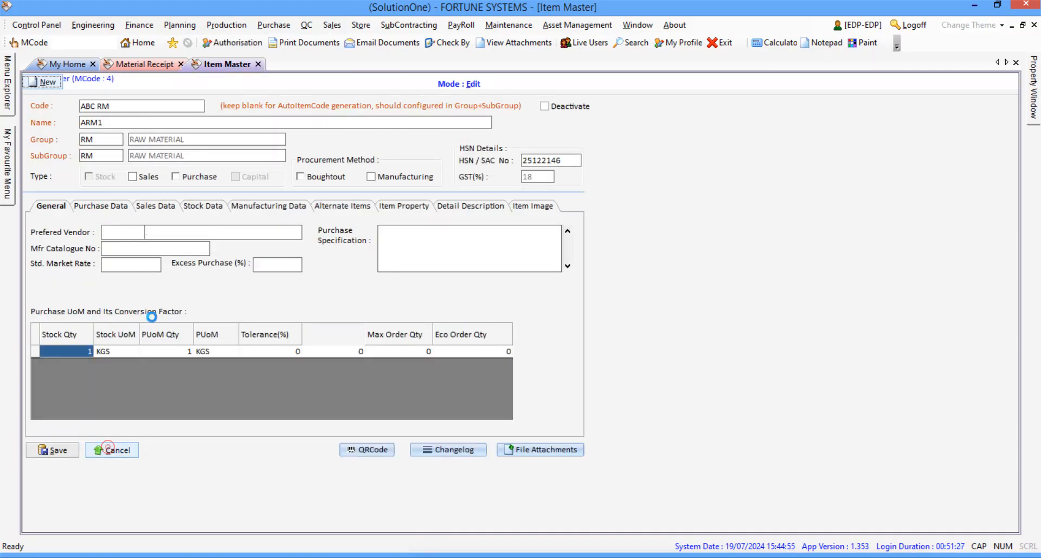
left_click(103, 102)
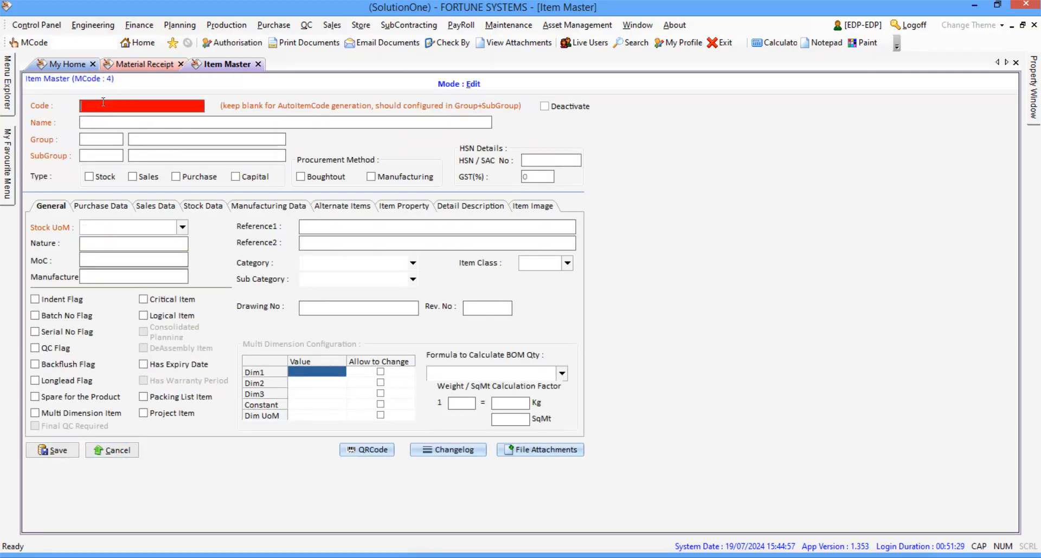
type("BO1")
key("Tab")
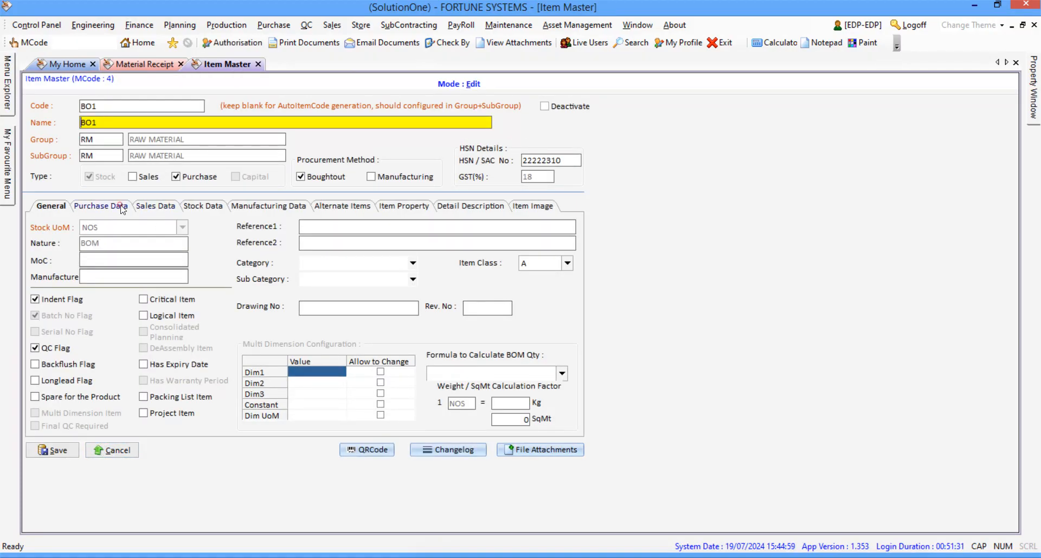
left_click(100, 206)
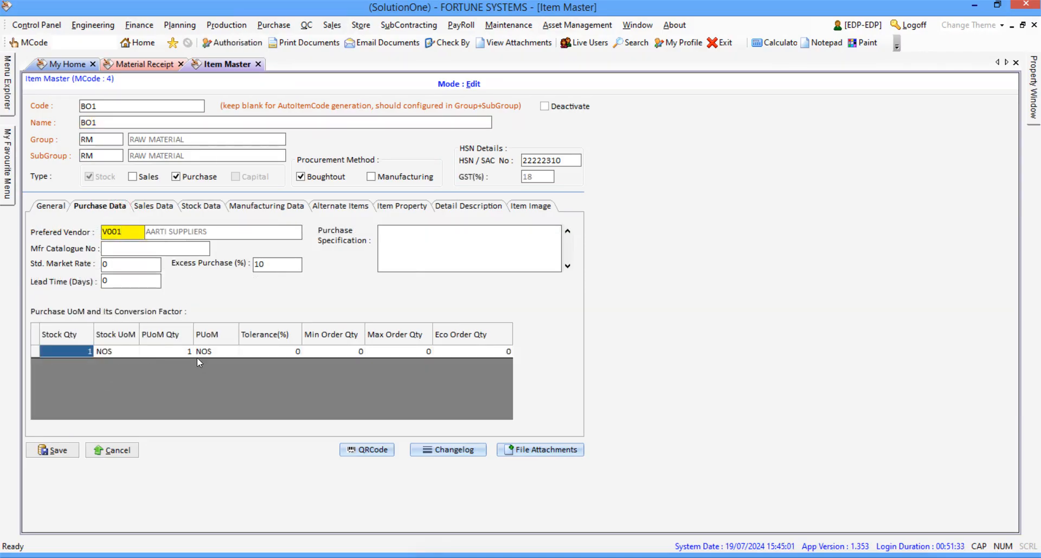
Step: Retry entering the received quantity for item BO1 in the material receipt
left_click(142, 64)
left_click(334, 263)
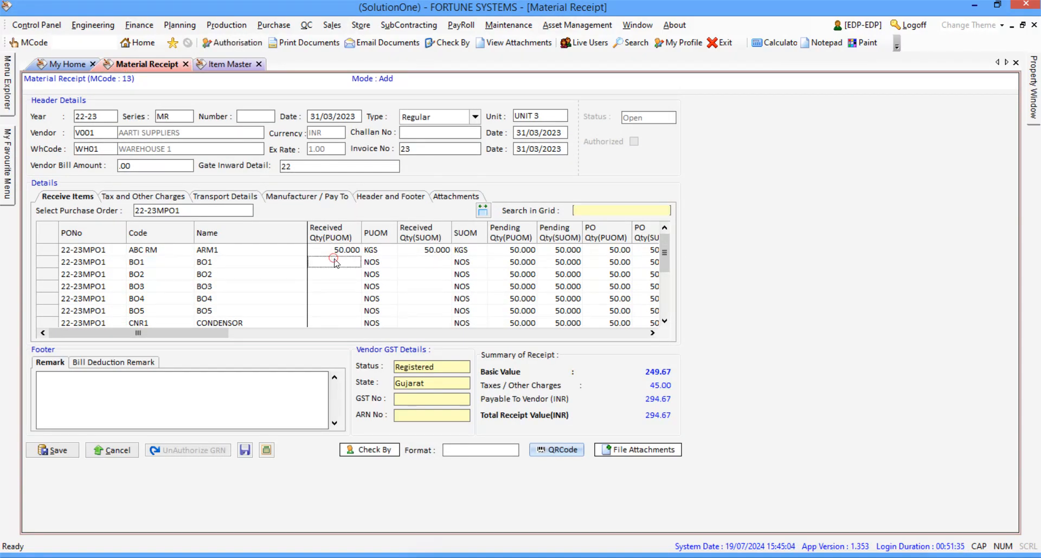
key("Tab")
key("Tab")
left_click(334, 263)
Step: Enable warehouse WH01 WAREHOUSE 1 in the stock data of item BO1 in the Item Master and save the item
left_click(228, 63)
left_click(203, 206)
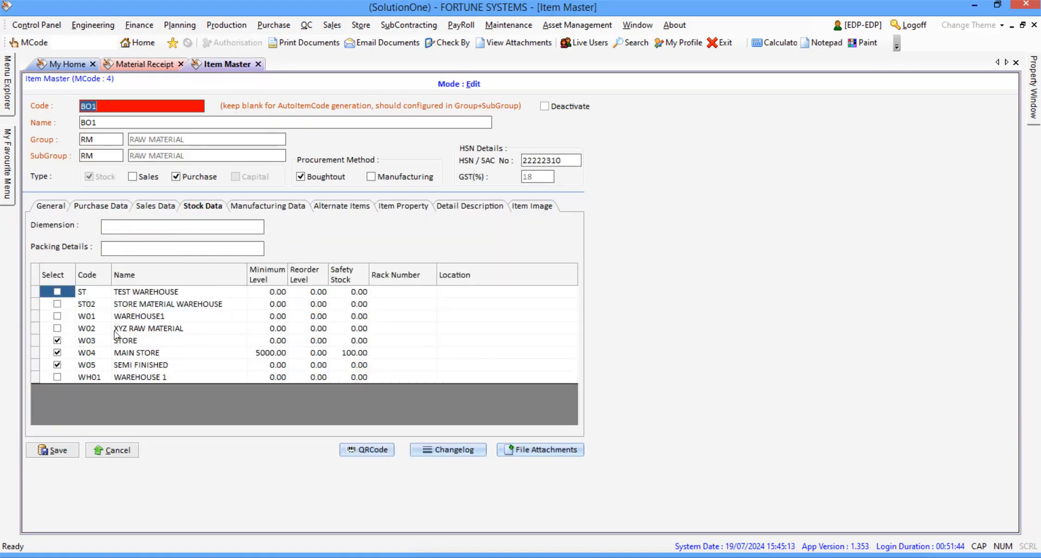
left_click(146, 66)
left_click(227, 64)
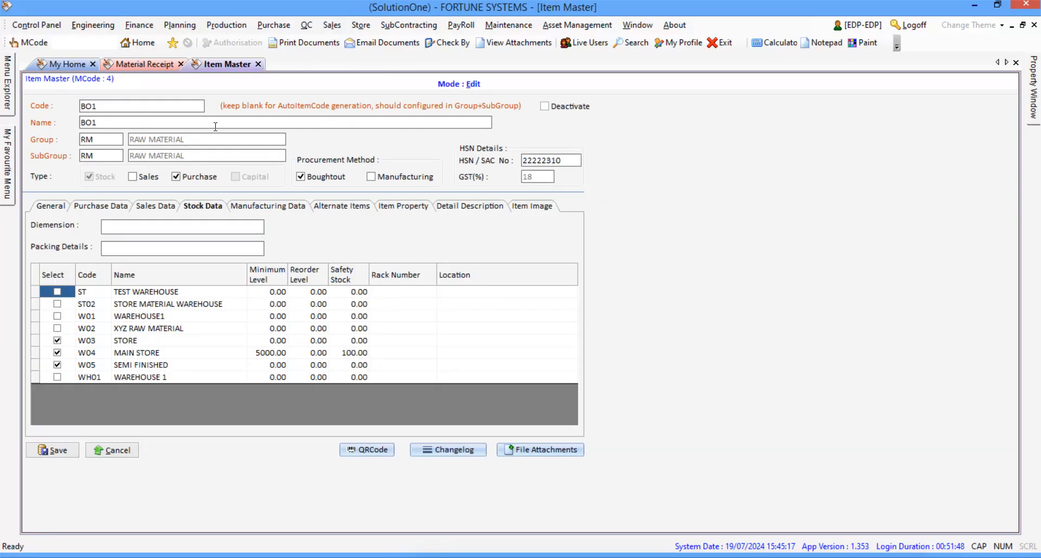
left_click(57, 378)
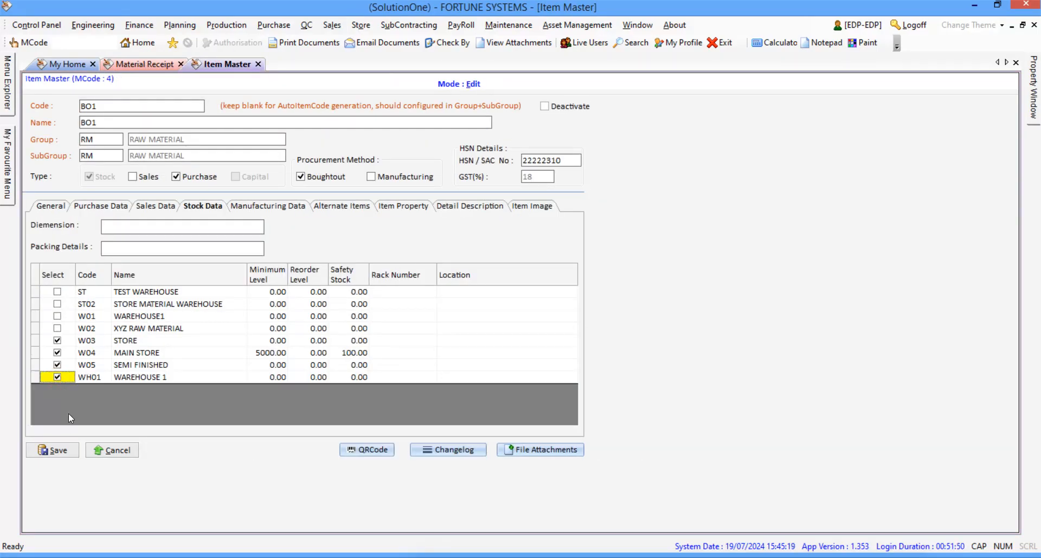
left_click(69, 452)
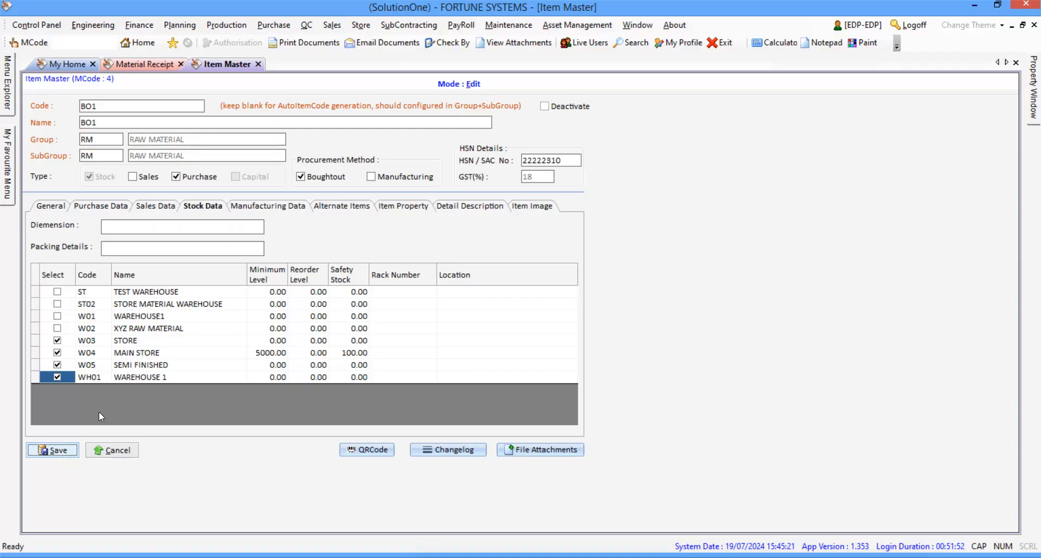
left_click(126, 65)
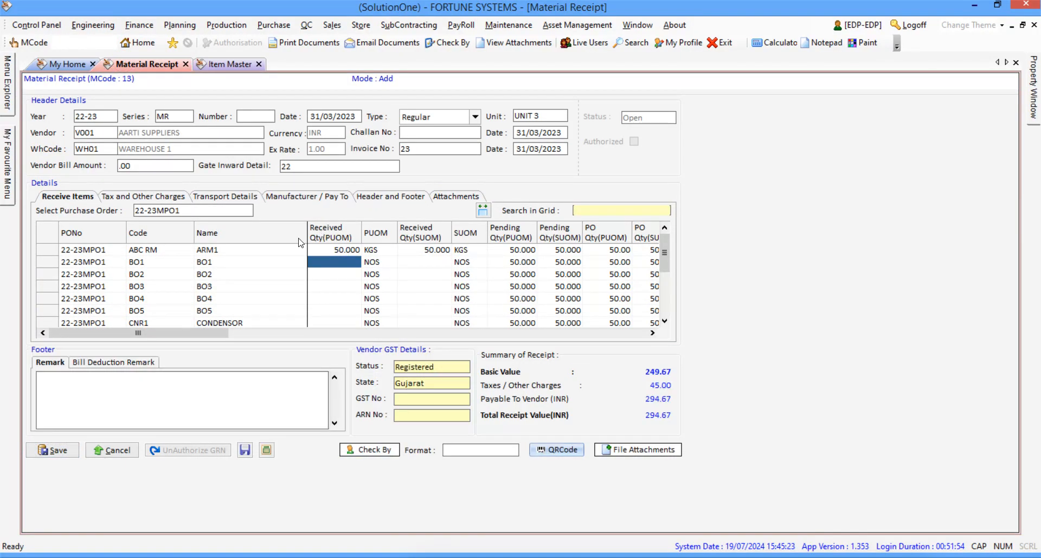
left_click(331, 266)
left_click(241, 63)
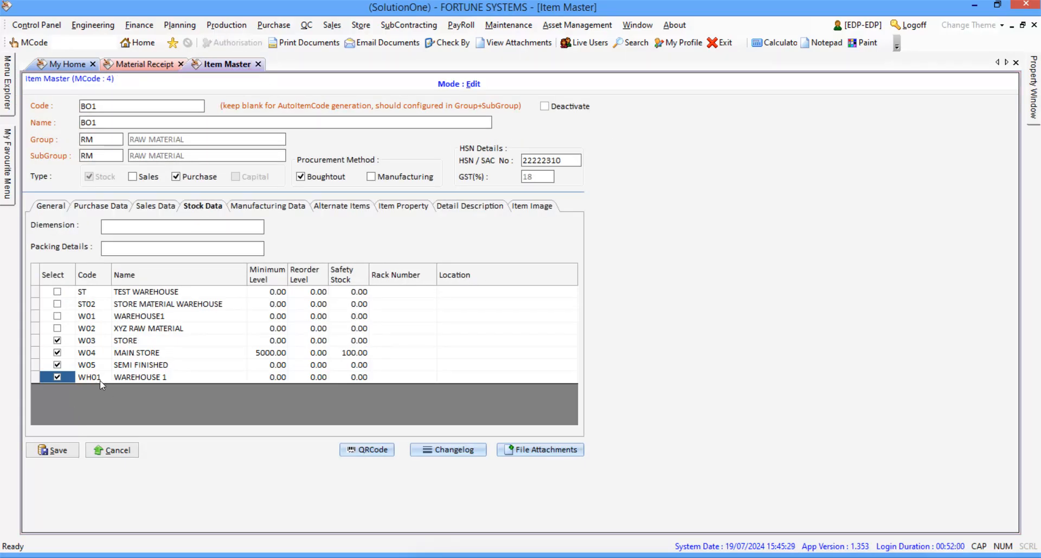
left_click(59, 381)
left_click(53, 449)
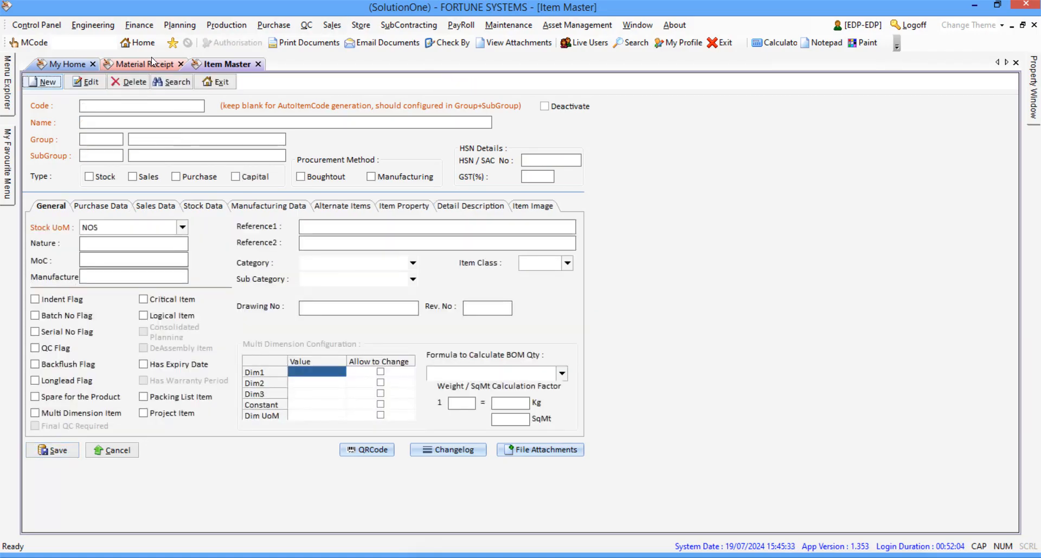
Step: Start BO1's received quantity in the material receipt, inserting its WH01 opening balance with 0 quantity and 0 rate
left_click(151, 64)
left_click(330, 260)
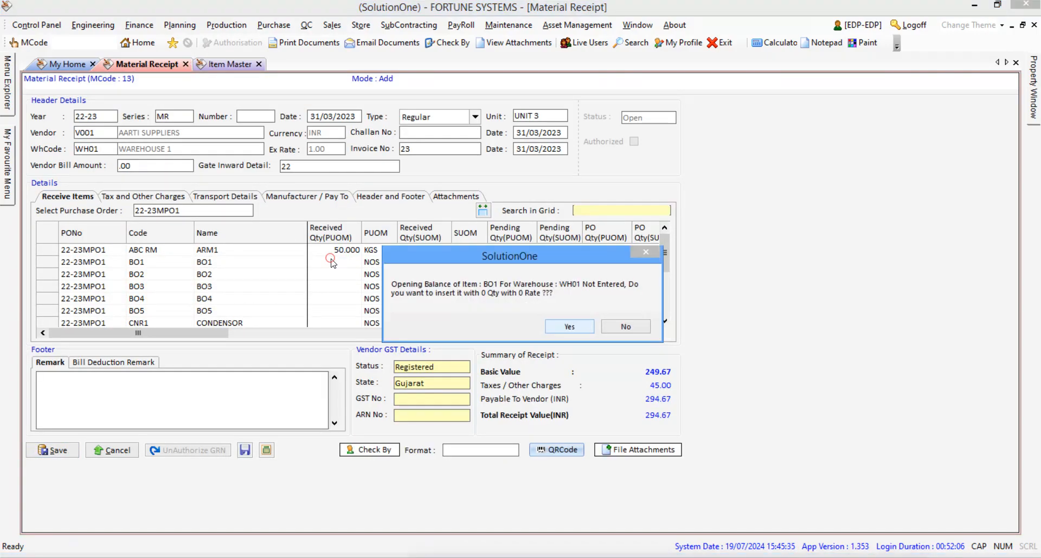
left_click(569, 327)
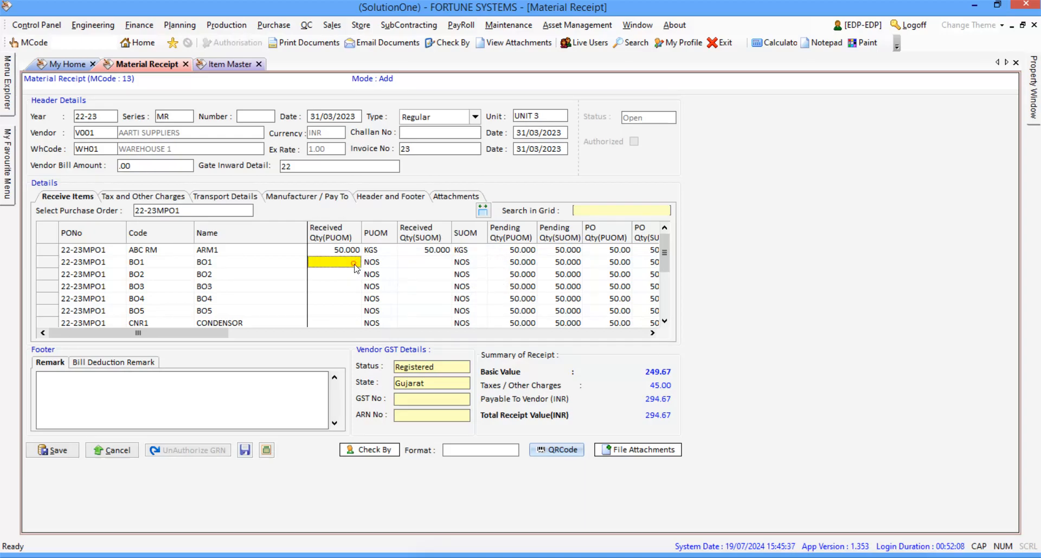
Step: Enter batch number 454564 with a PO quantity of 50 for item BO1 in the material receipt and accept the batch
left_click(354, 263)
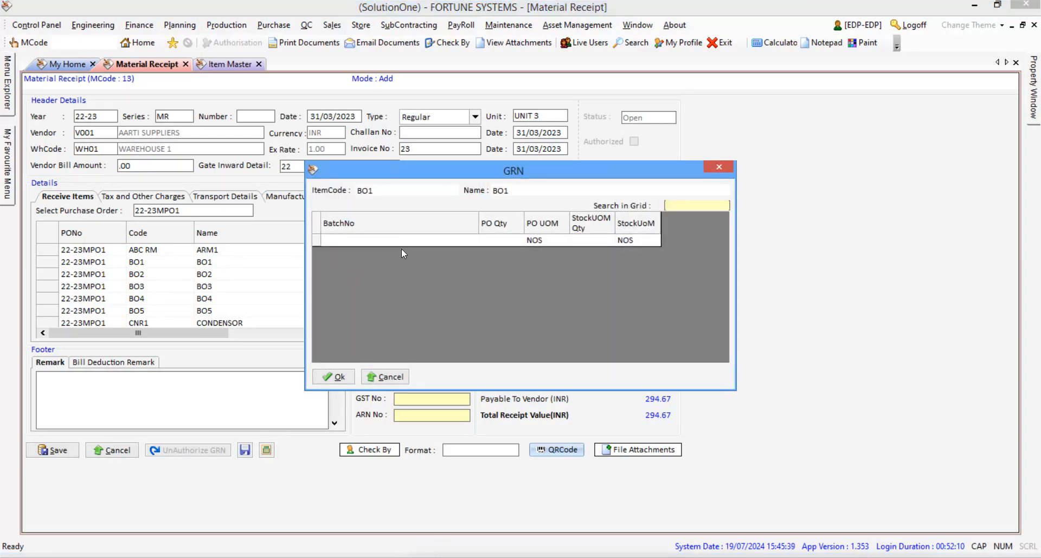
left_click(416, 241)
type("454564")
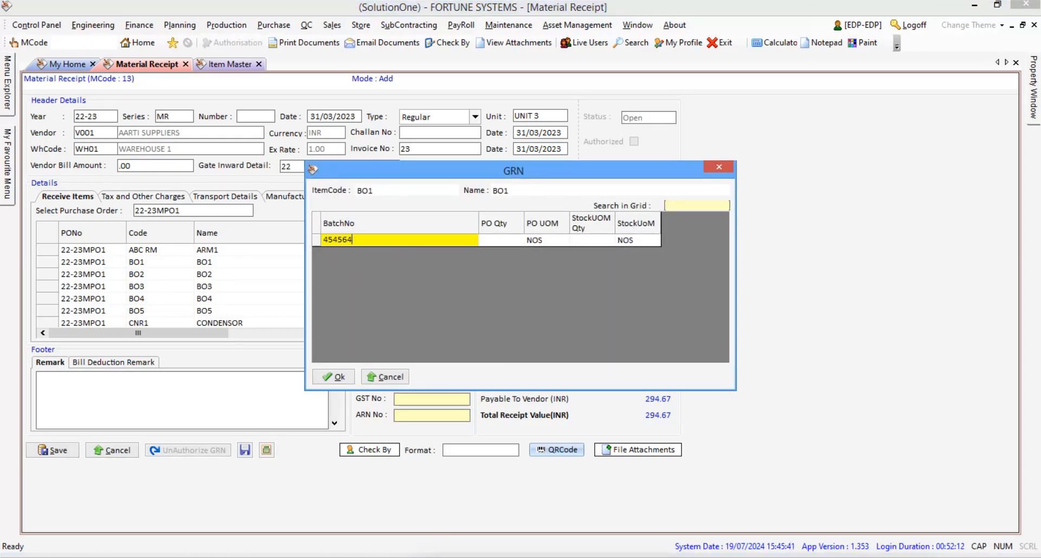
key("Return")
left_click_drag(445, 173, 457, 143)
left_click(485, 213)
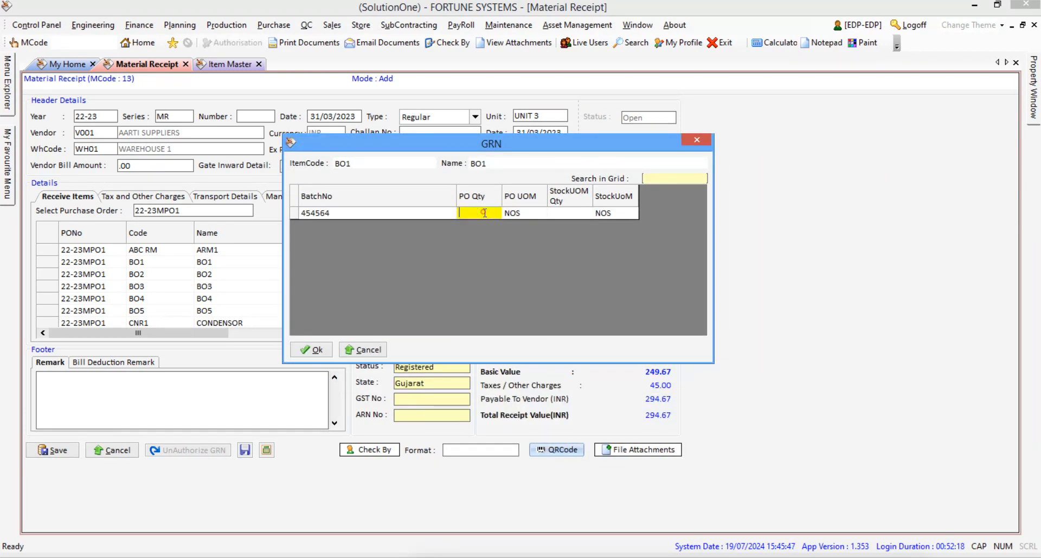
type("50")
key("Return")
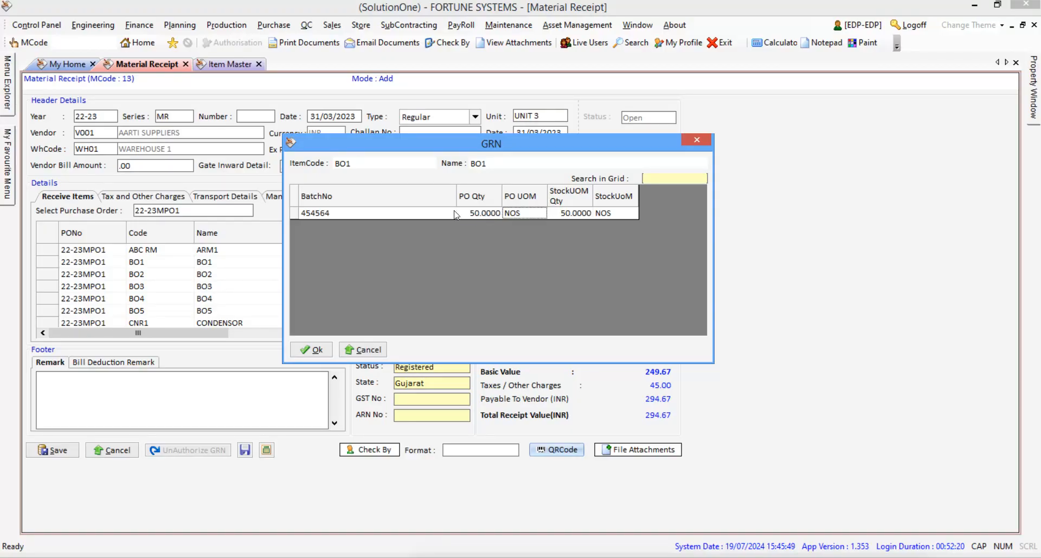
left_click(306, 351)
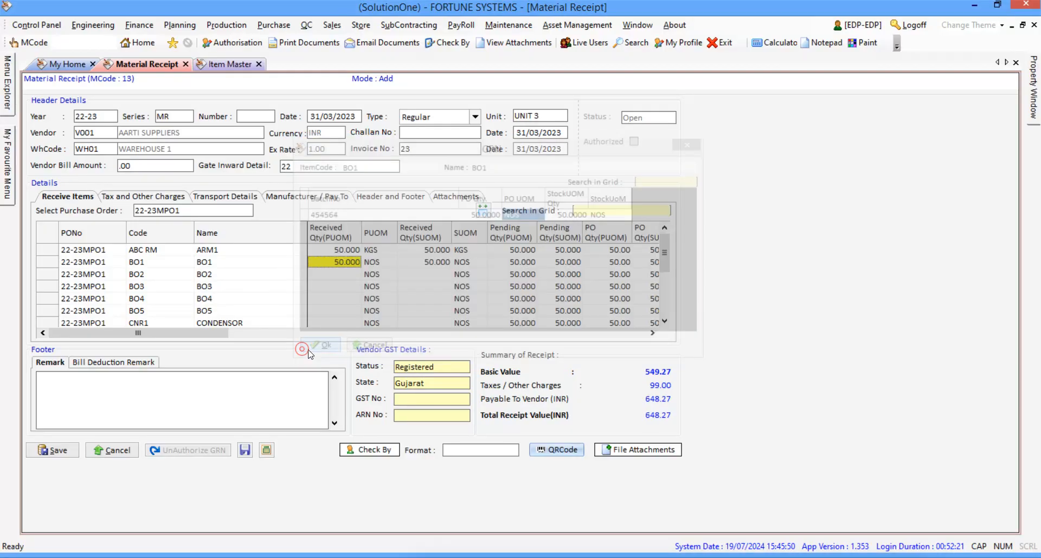
Step: Load item BO2 from the receipt's item list for editing in the Item Master
left_click(144, 274)
left_click(322, 276)
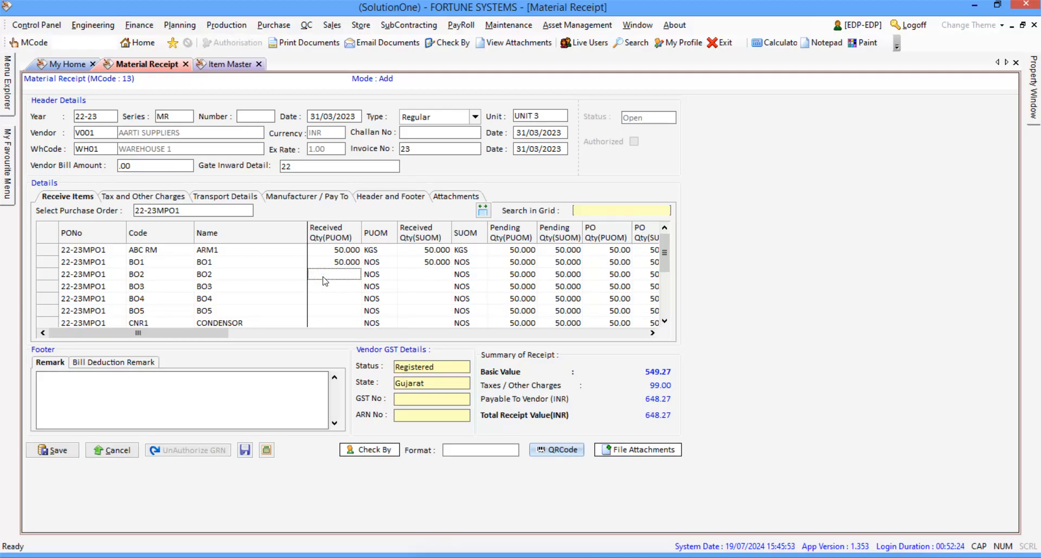
left_click(238, 63)
left_click(87, 82)
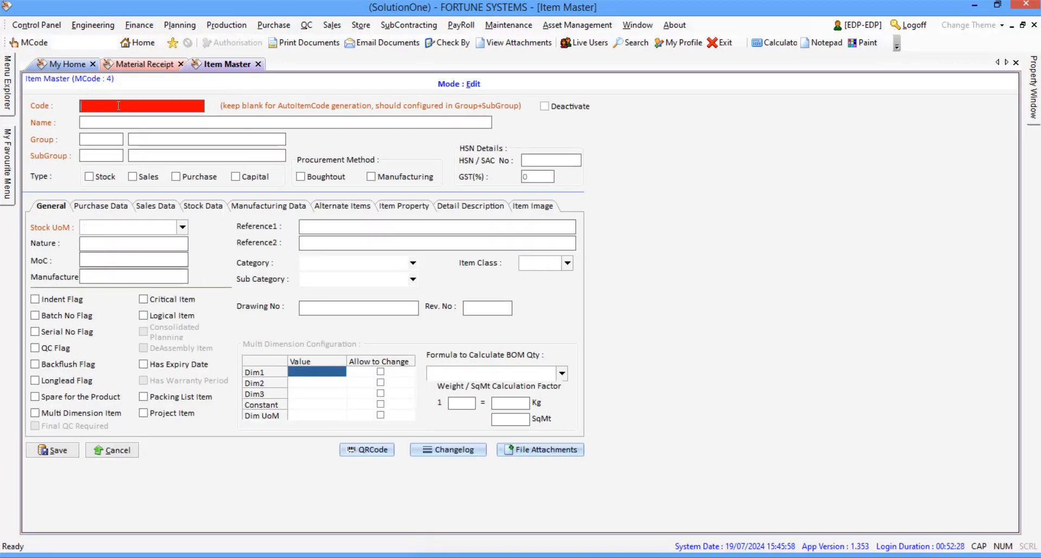
key("Return")
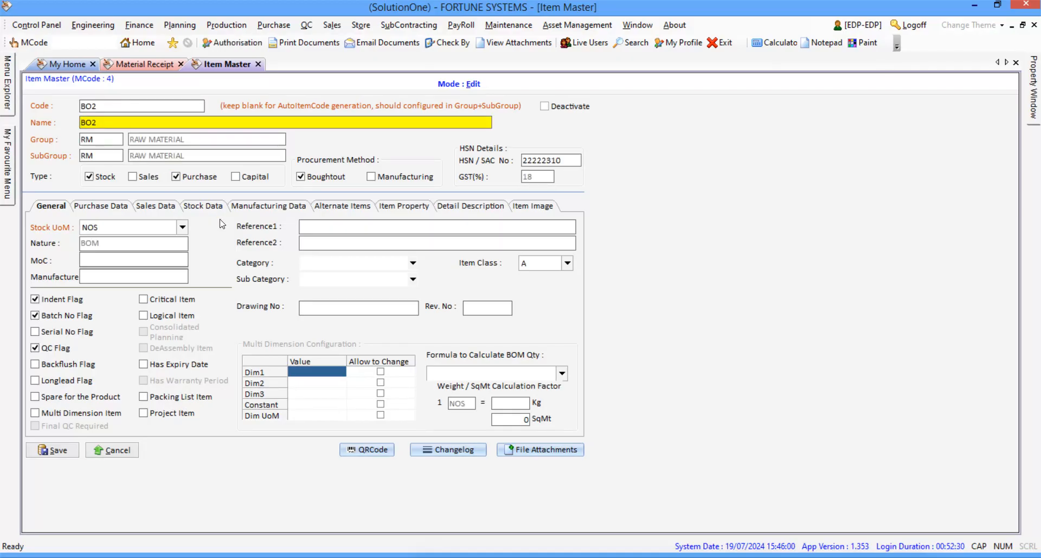
Step: Check the receipt's warehouse code, enable WH01 WAREHOUSE 1 in BO2's stock data and save the item
left_click(203, 209)
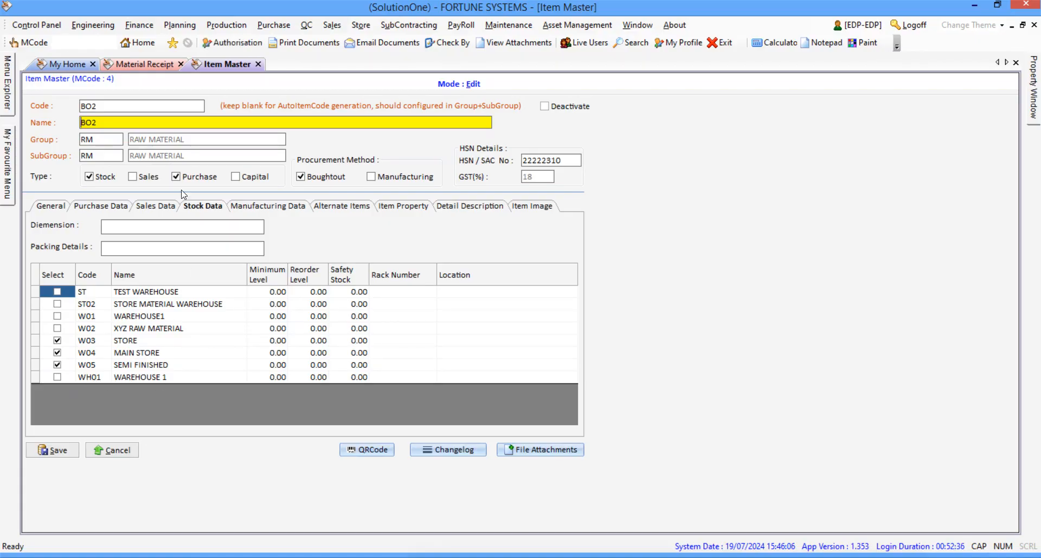
left_click(138, 64)
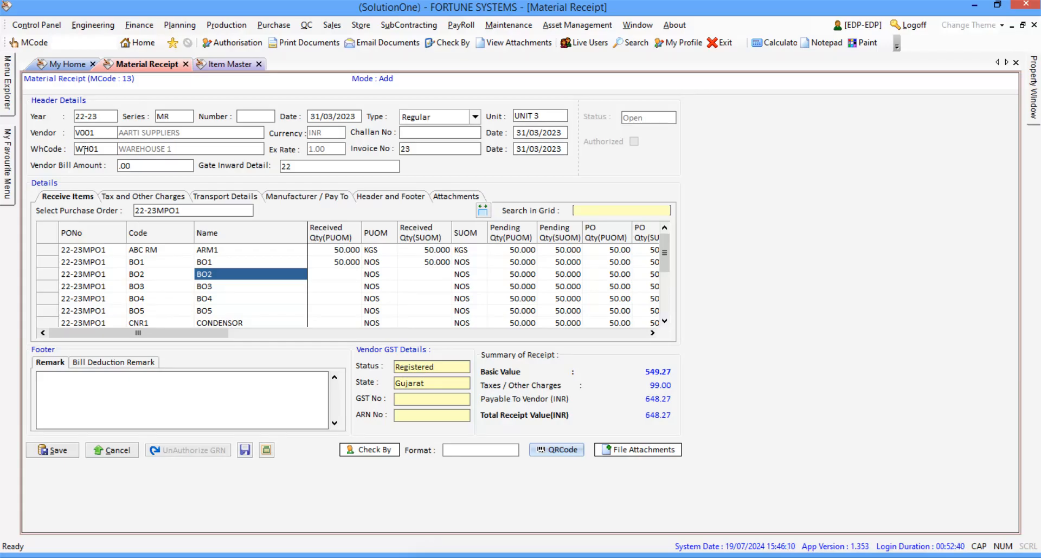
left_click(226, 64)
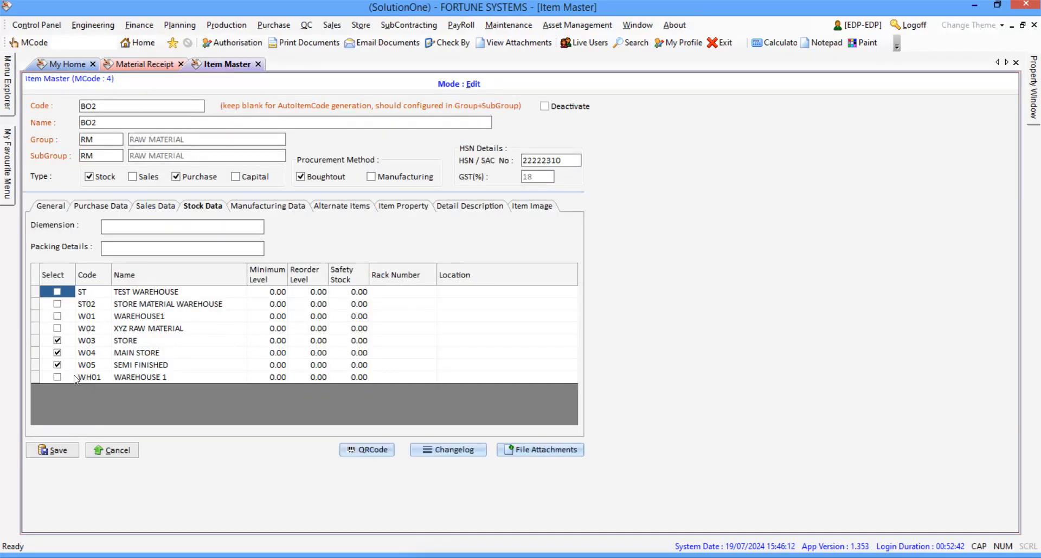
left_click(57, 378)
left_click(53, 450)
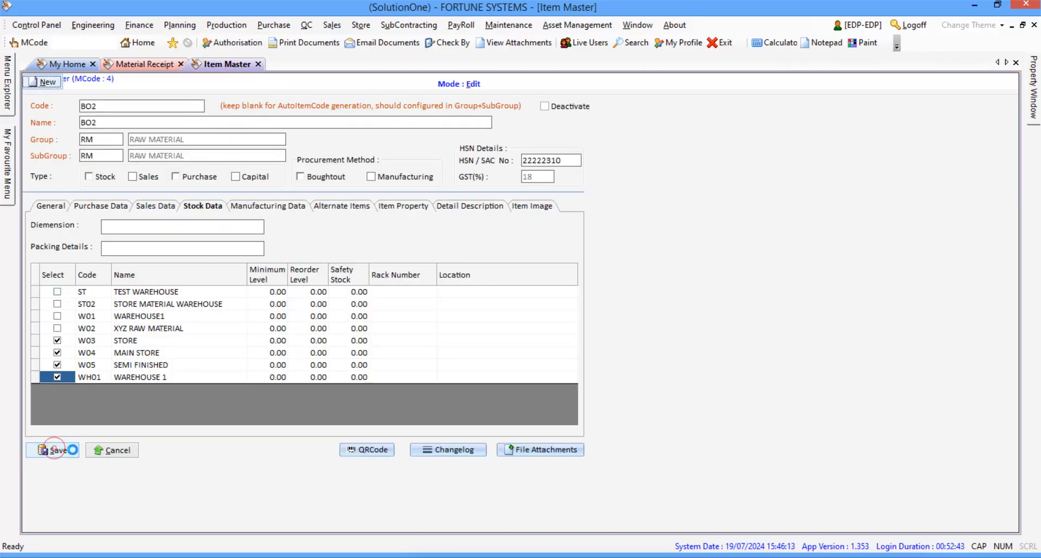
Step: Start BO2's received quantity in the material receipt, inserting its WH01 opening balance with 0 quantity and 0 rate
left_click(150, 65)
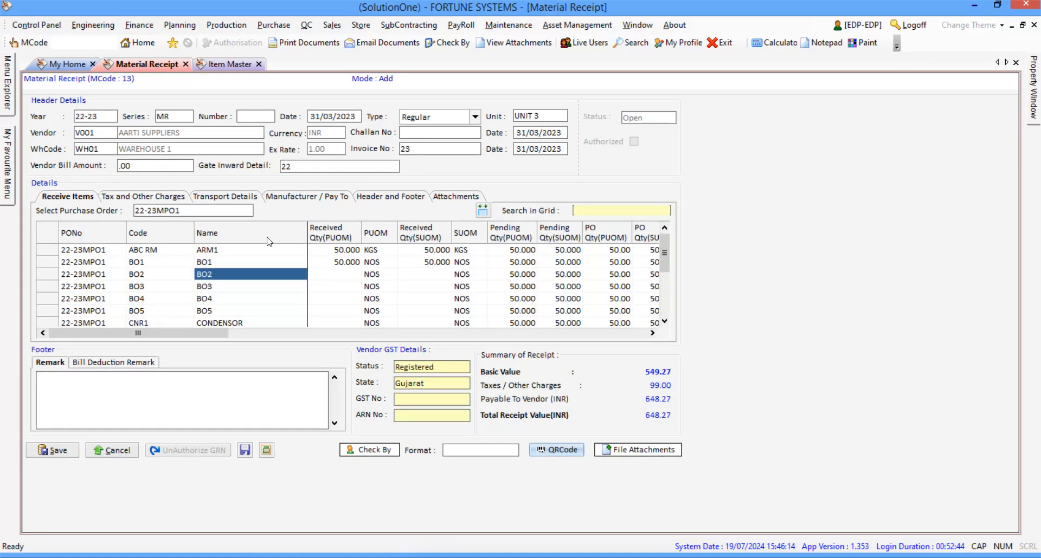
left_click(329, 279)
left_click(566, 327)
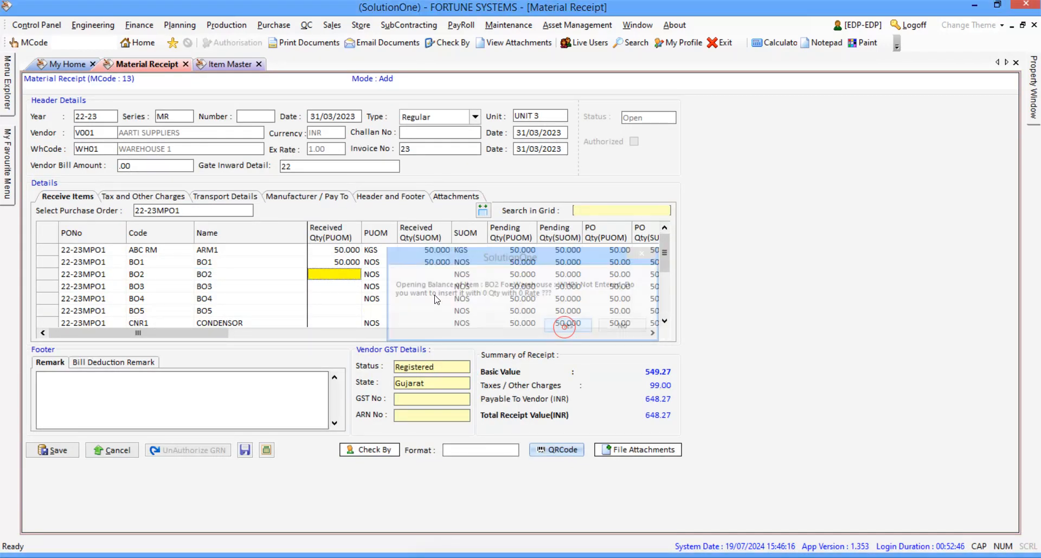
left_click(350, 275)
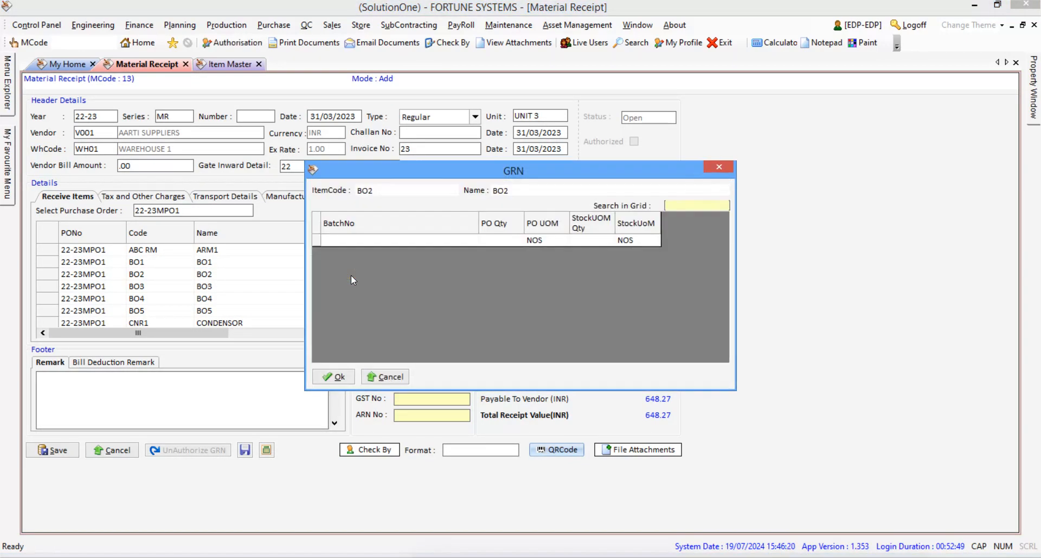
Step: Enter batch number S5F4D5F48E45 with a PO quantity of 50 for item BO2 and accept the batch
left_click(379, 242)
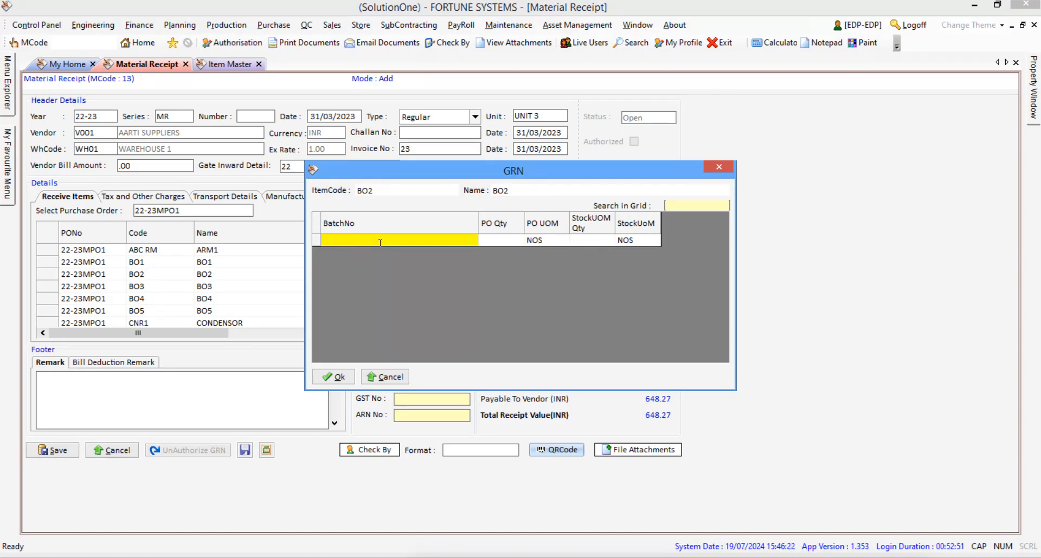
type("S5F4D5F48E45")
key("Return")
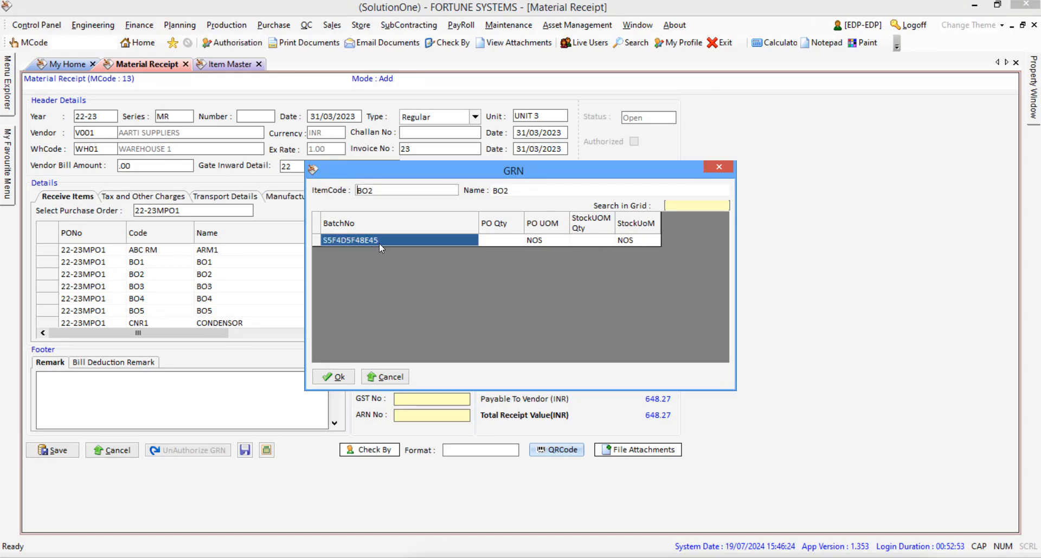
left_click(512, 243)
type("50")
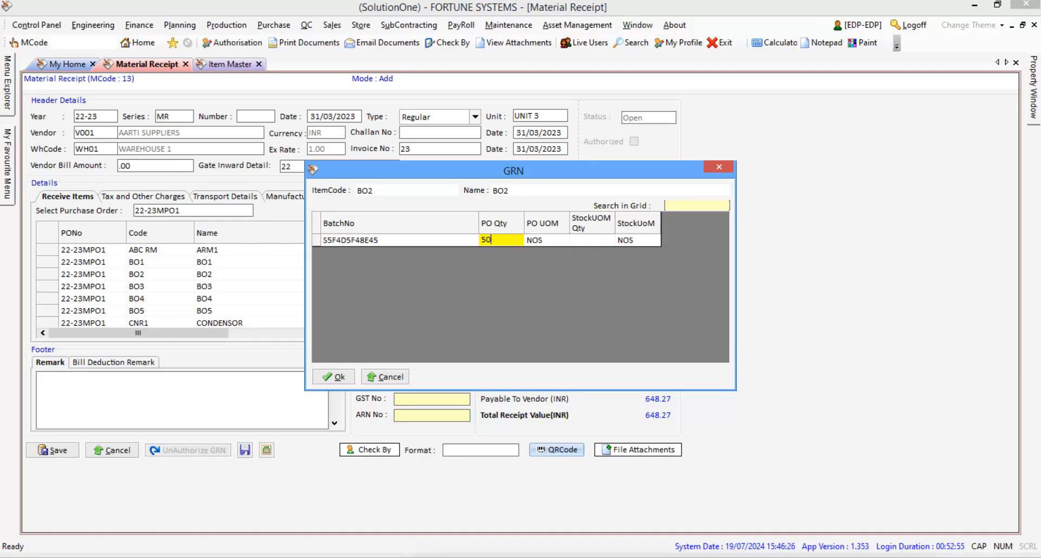
key("Return")
left_click(348, 375)
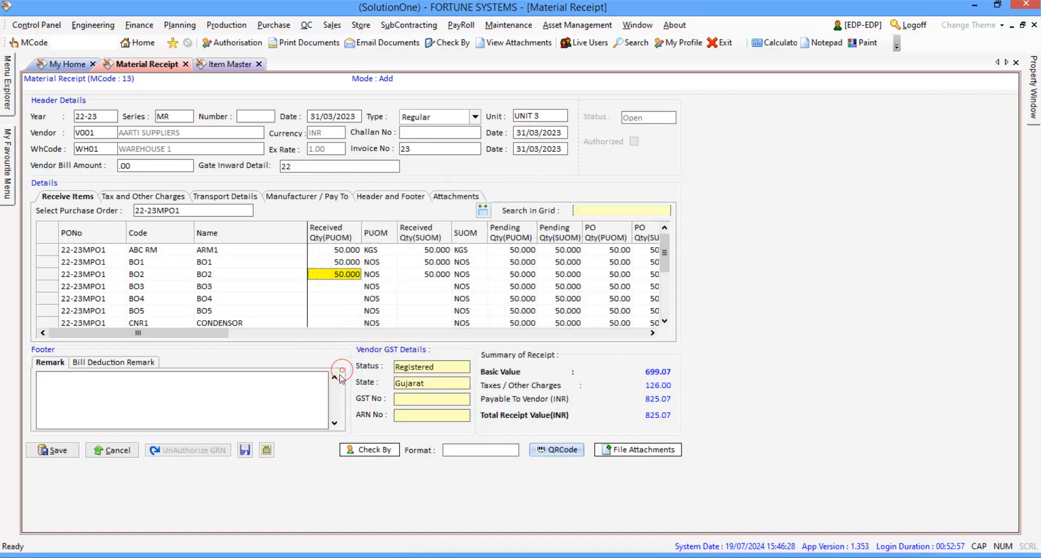
Step: Load item BO3 in the Item Master, check its warehouse assignments in the stock data and cancel the edit
left_click(225, 287)
left_click(227, 64)
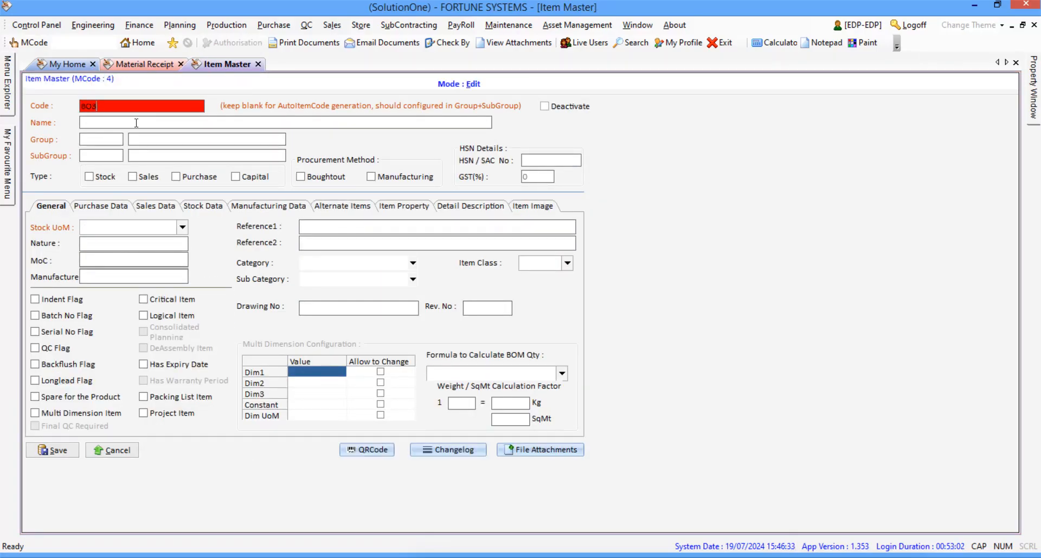
key("Return")
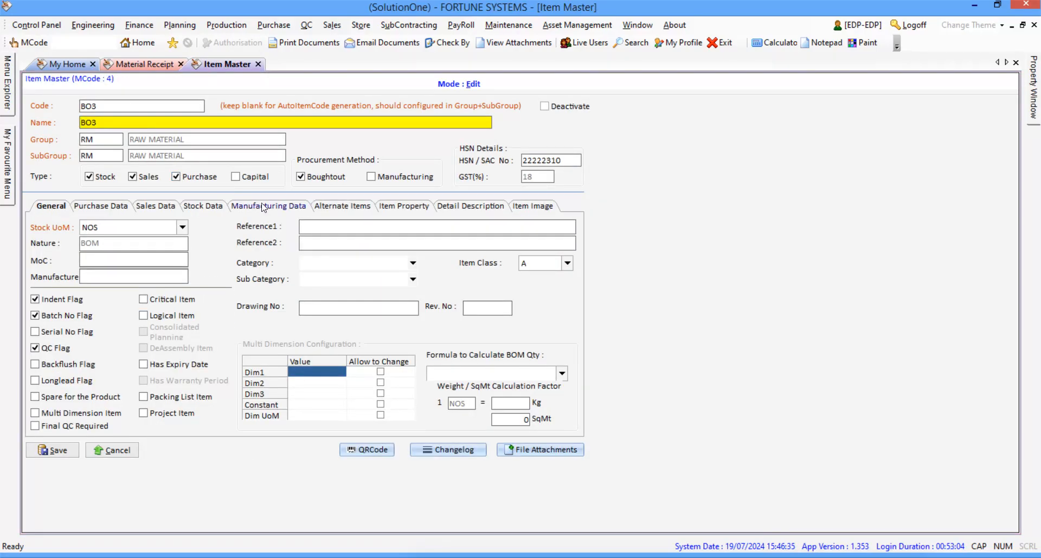
left_click(202, 206)
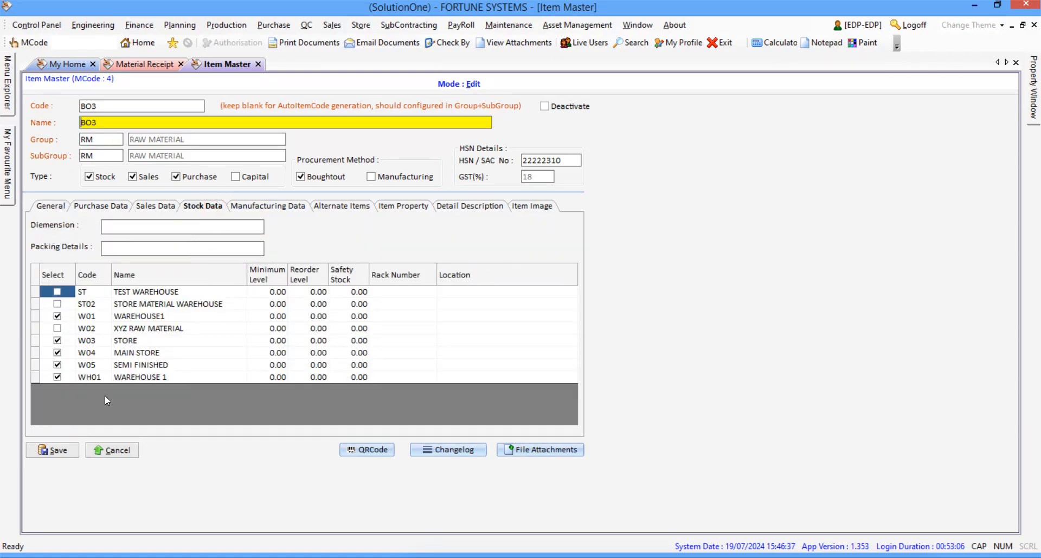
left_click(115, 451)
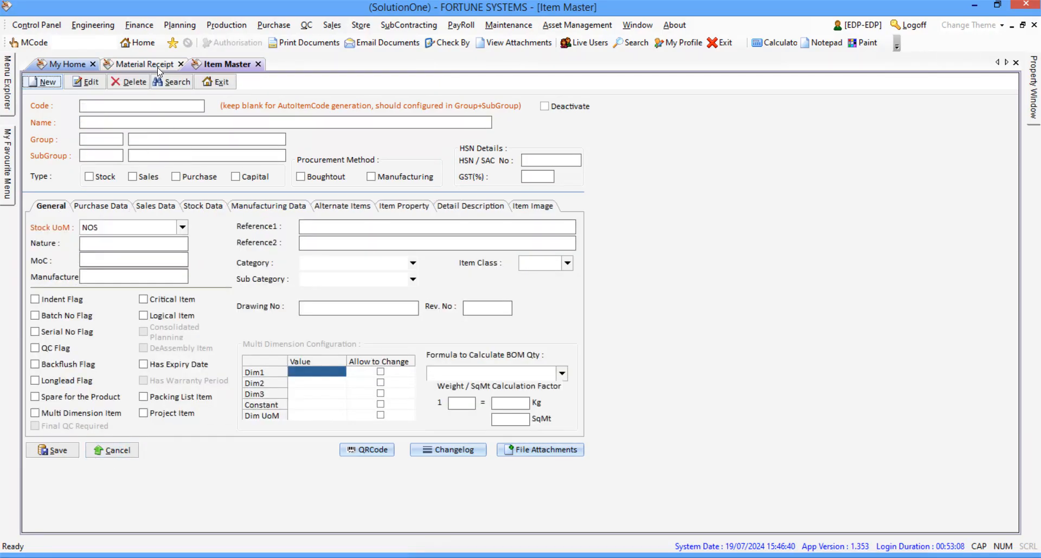
Step: Decline inserting BO3's WH01 opening balance in the material receipt and open the batch entry for its received quantity
left_click(158, 67)
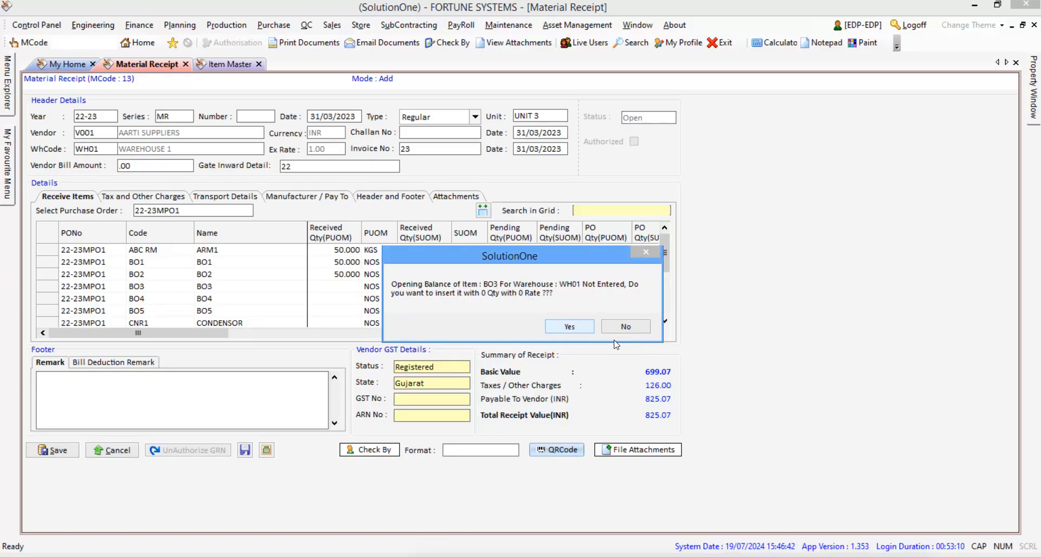
left_click(621, 326)
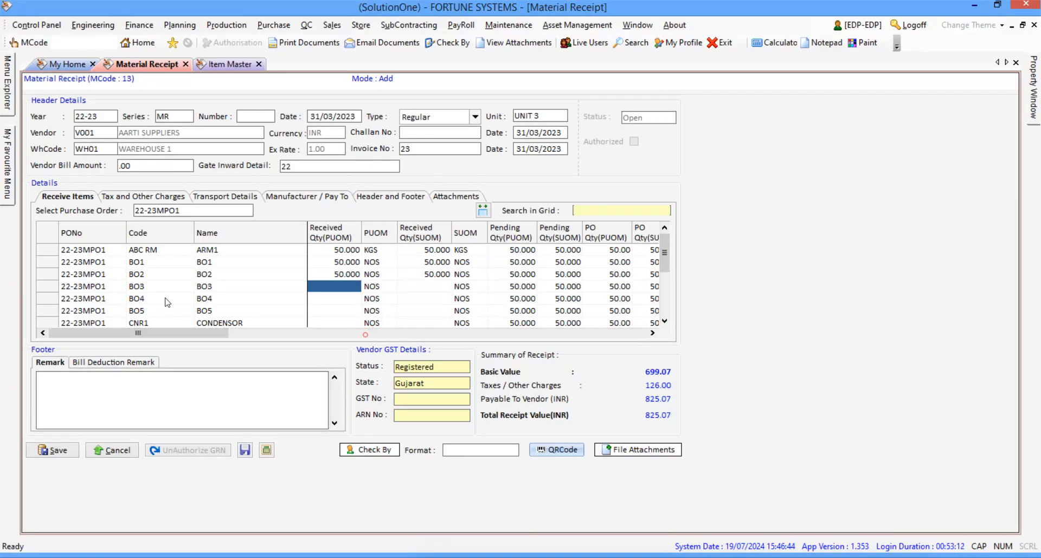
left_click(328, 286)
left_click(339, 287)
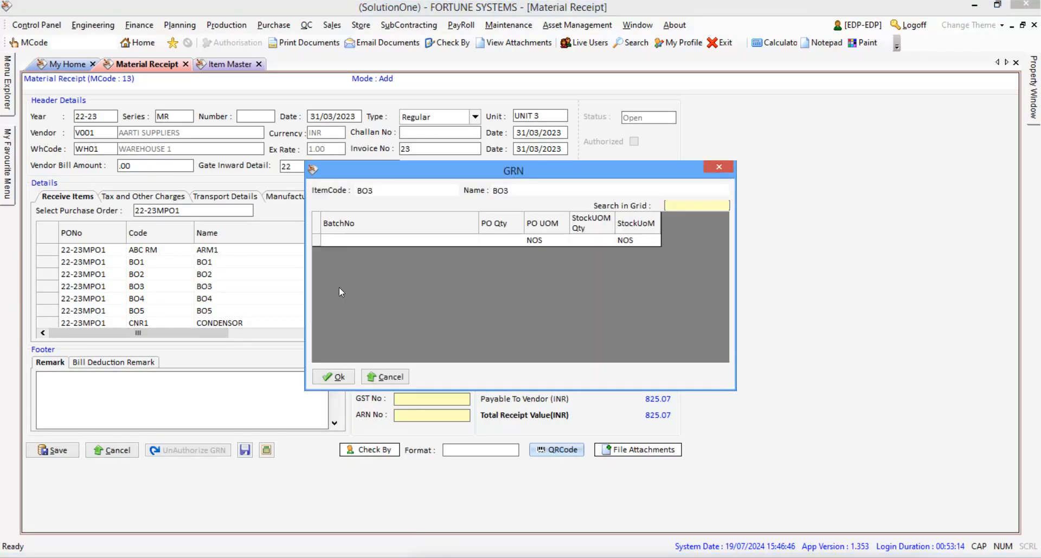
Step: Enter batch number 5545WE54 with a PO quantity of 50 for item BO3
left_click(383, 241)
type("5545")
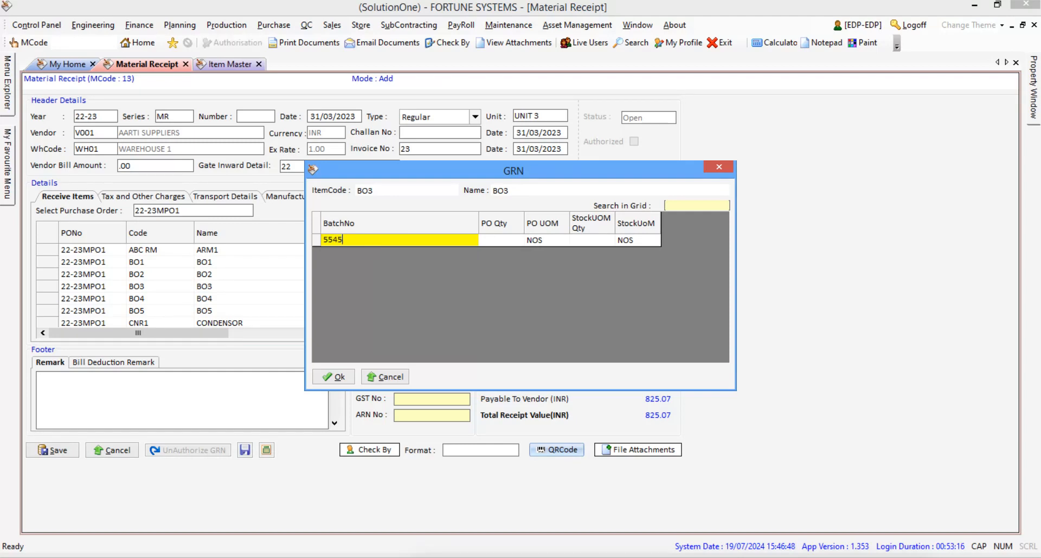
type("WE54")
key("Return")
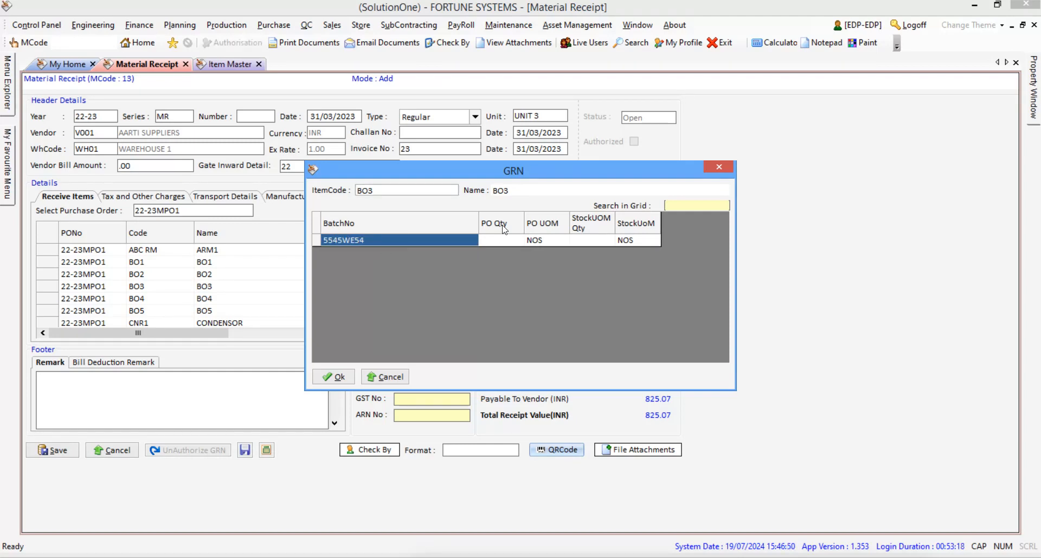
left_click(514, 239)
type("50")
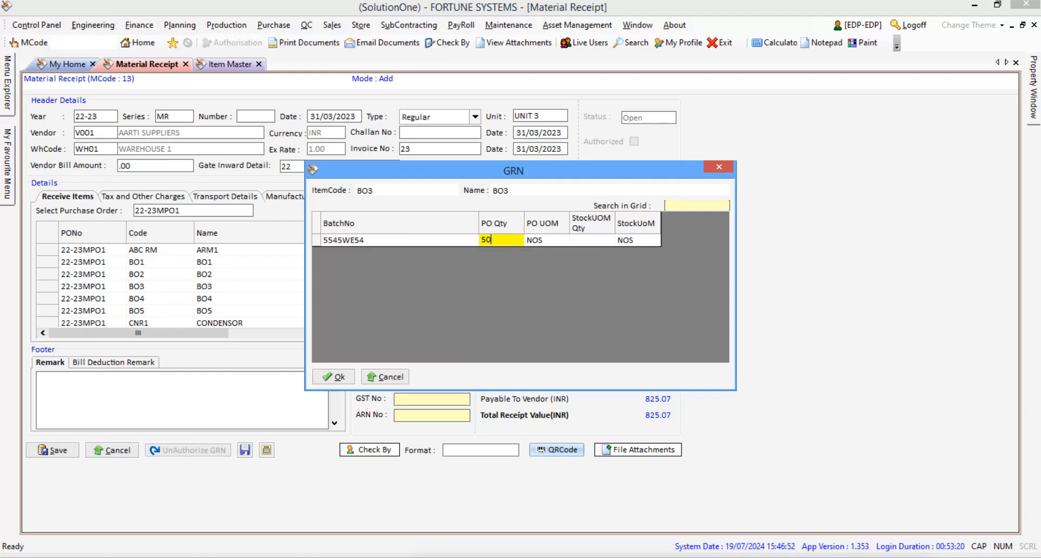
key("Return")
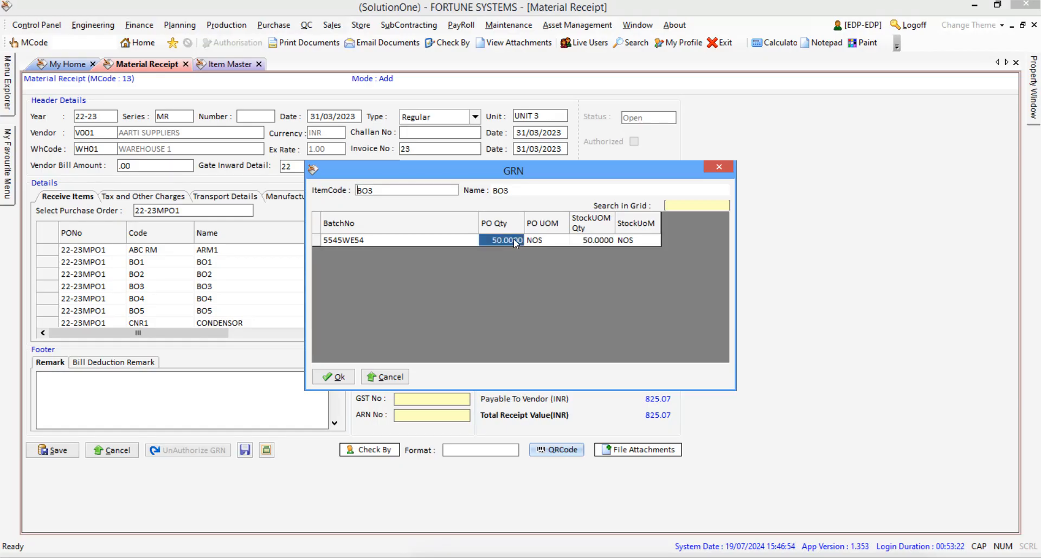
Step: Change the PO quantity of BO3's batch to 51 and accept the batch
left_click(512, 239)
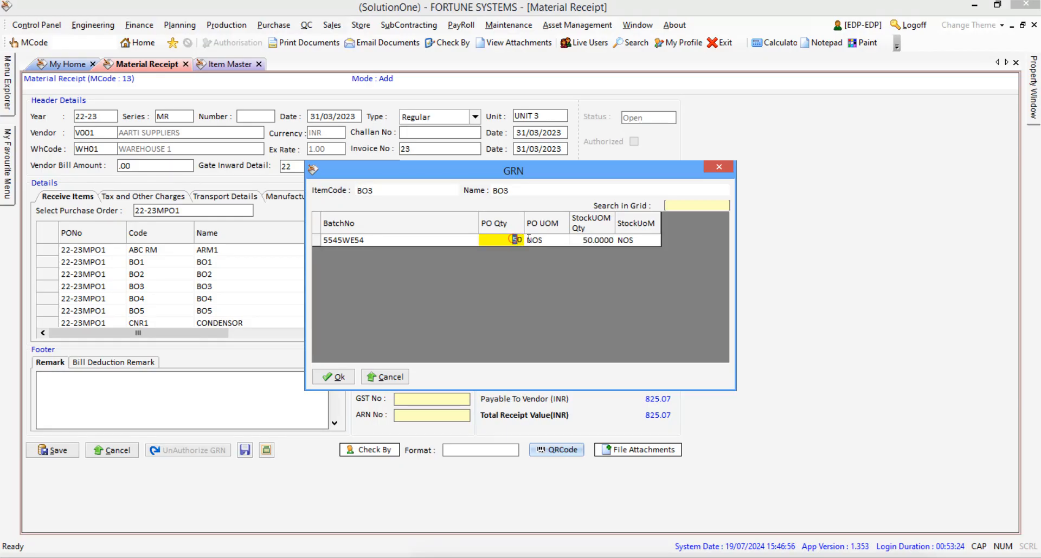
type("51")
left_click(536, 241)
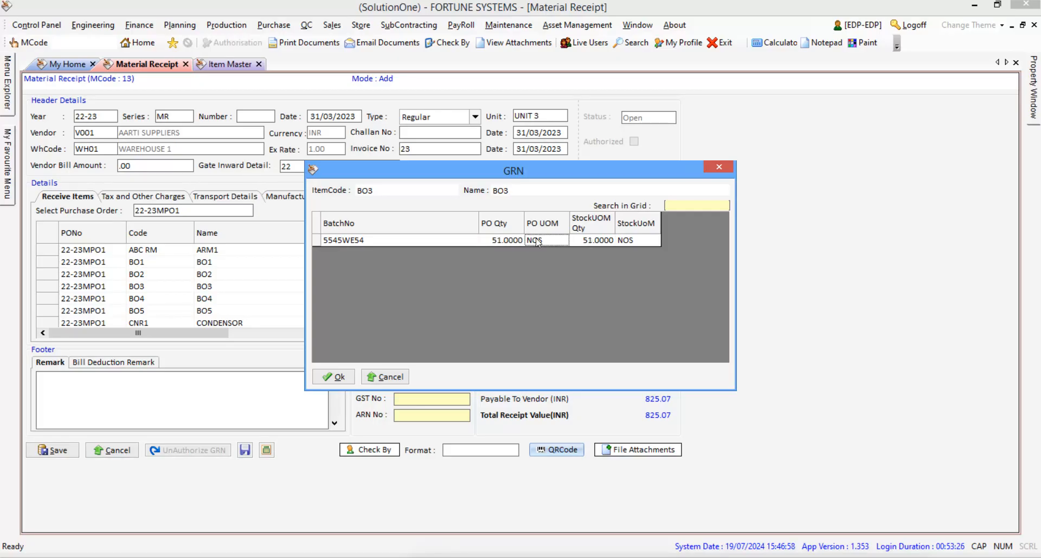
left_click(332, 377)
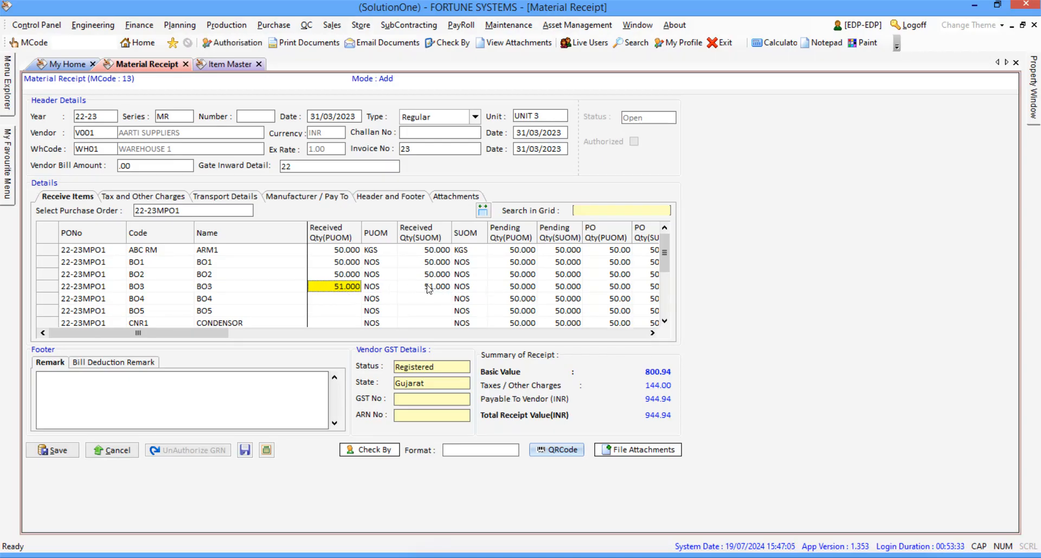
Step: Reopen the batch entry for item BO3, change the batch's PO quantity to 49 and accept it
left_click(331, 286)
key("F2")
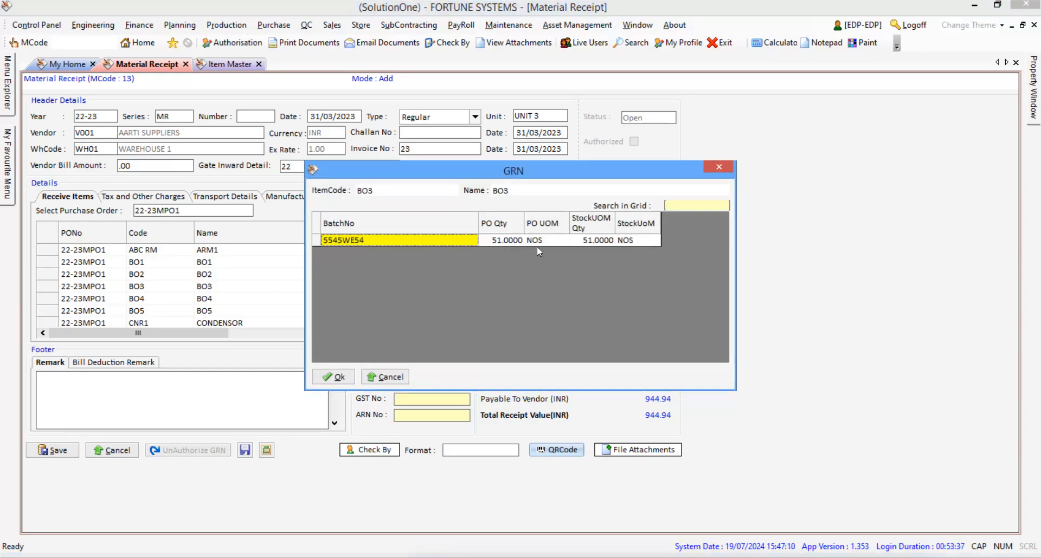
left_click(509, 241)
left_click(507, 241)
type("50")
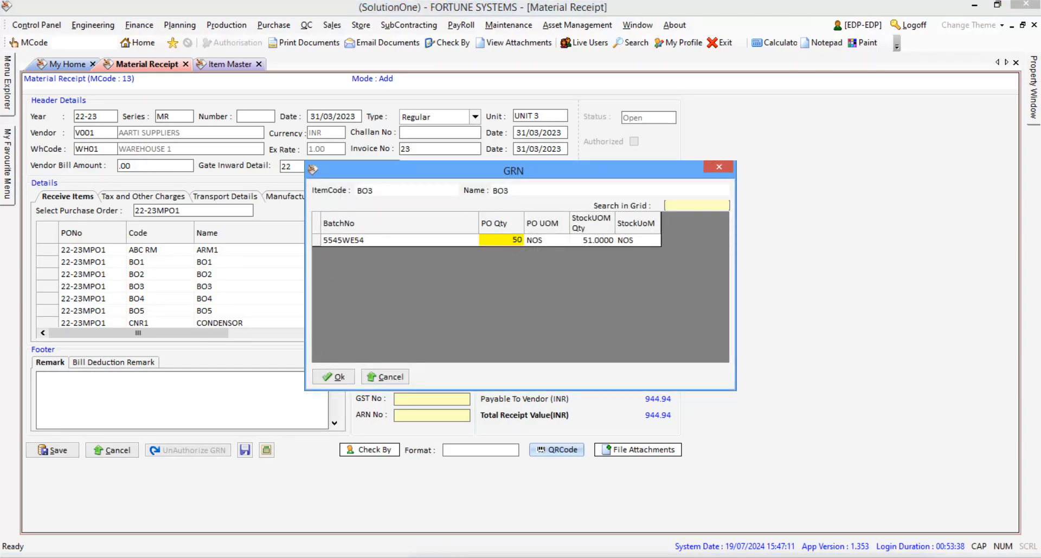
left_click(558, 243)
left_click(494, 245)
type("49")
left_click(554, 245)
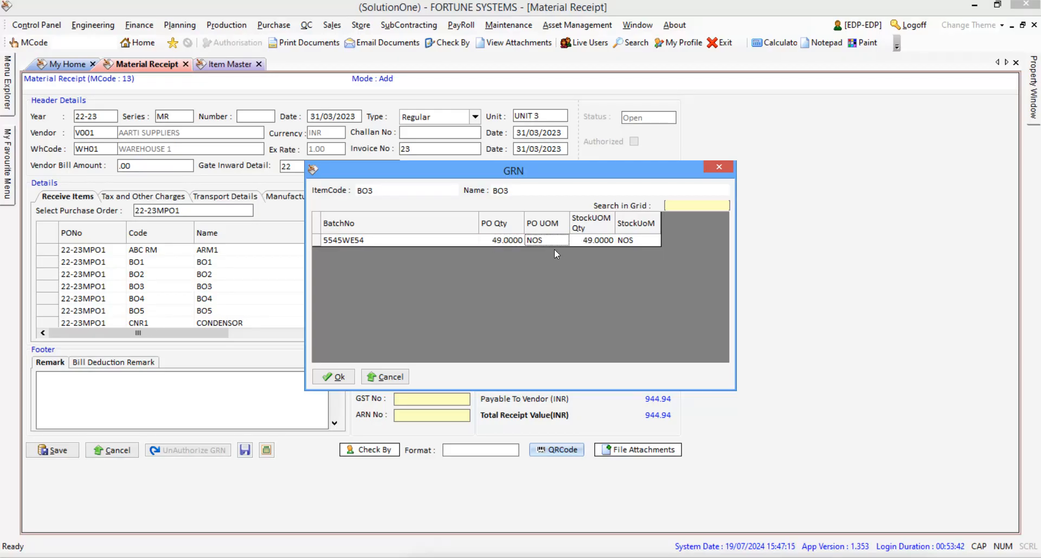
left_click(337, 384)
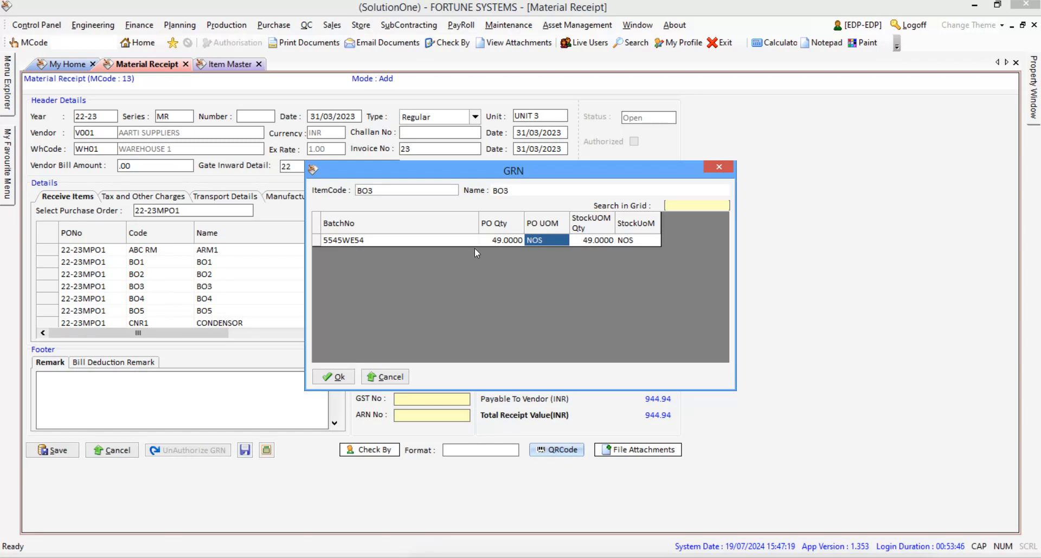
left_click(337, 376)
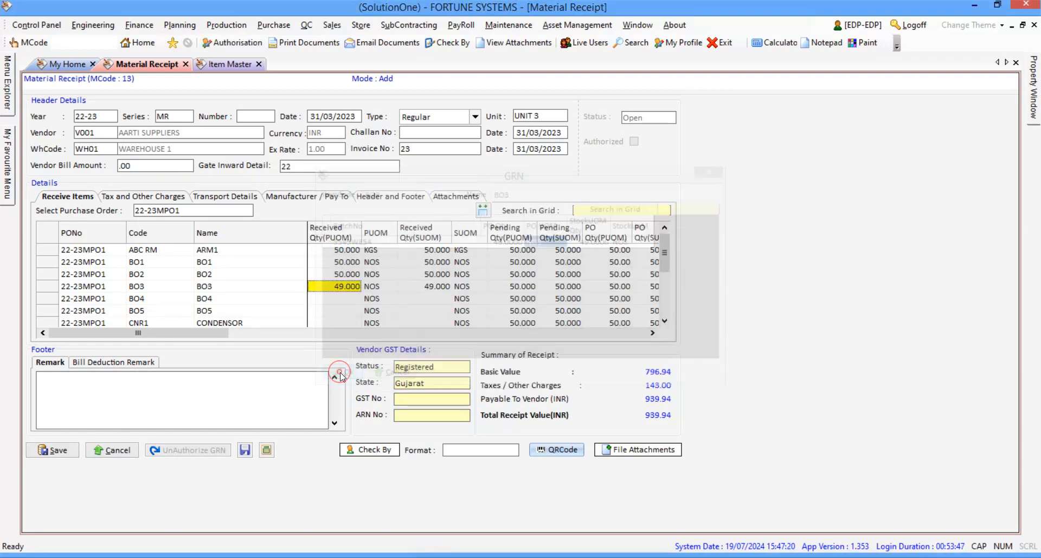
Step: Set the PO quantity of BO3's batch 5545WE54 to 50 and accept the batch entry
double_click(340, 289)
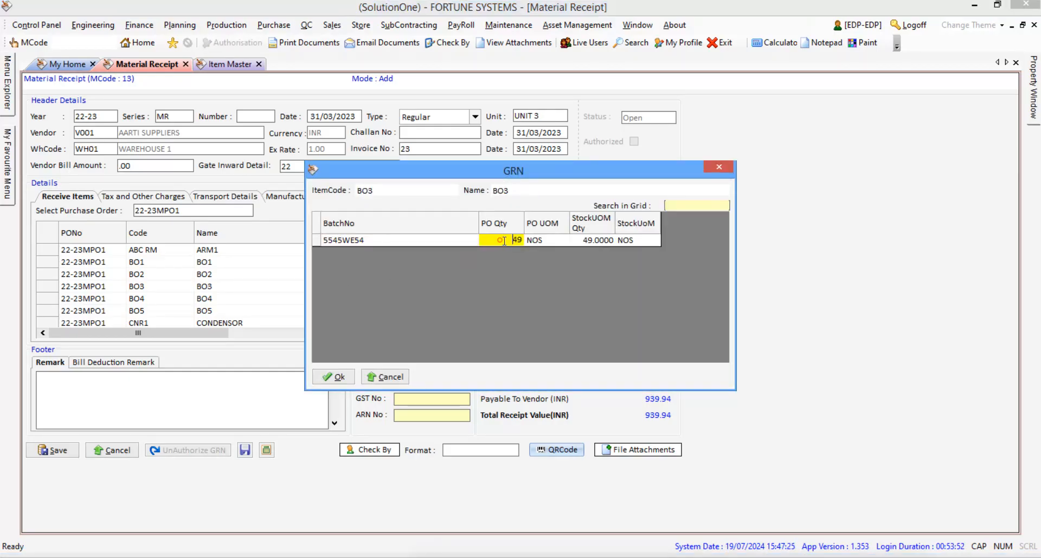
type("50")
left_click(534, 244)
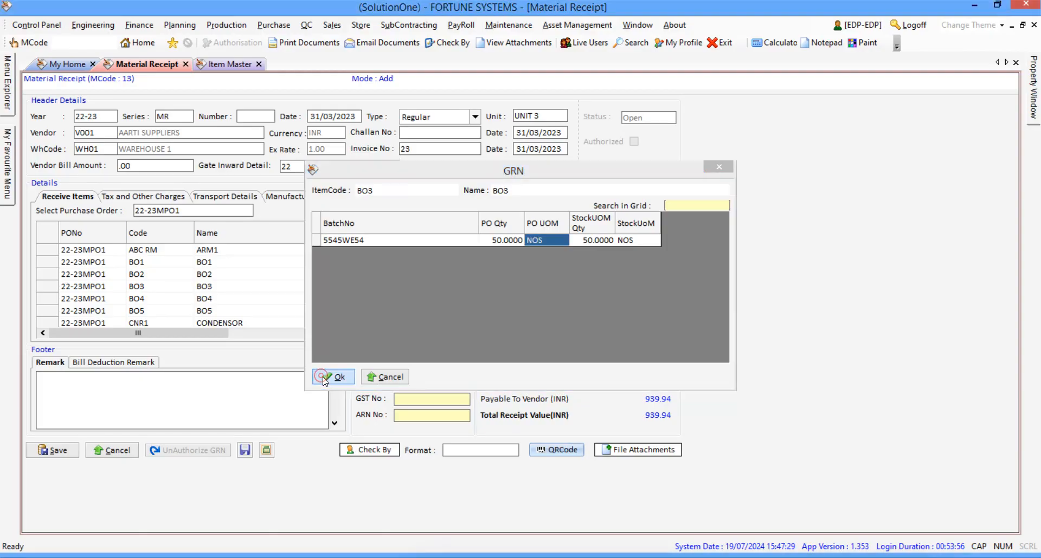
left_click(328, 377)
Step: Load item BO4 for editing in the Item Master, assign warehouse WH01 in its stock data and save
left_click(329, 299)
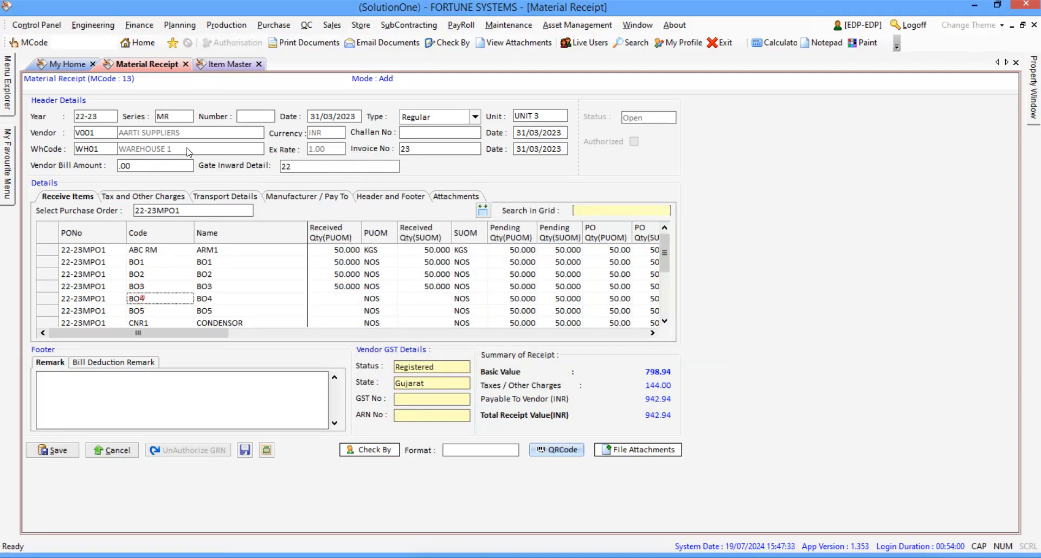
left_click(223, 63)
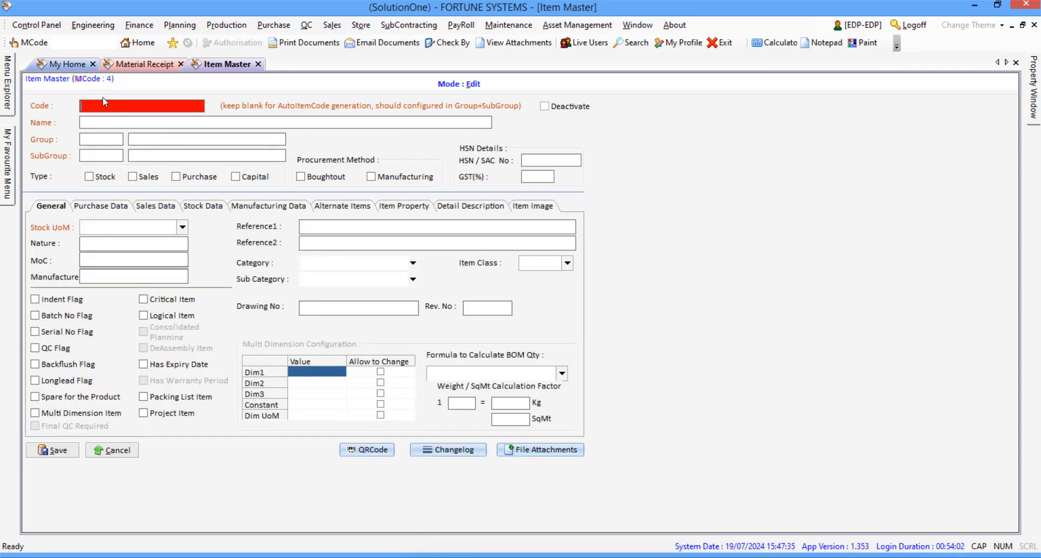
left_click(212, 209)
left_click(58, 378)
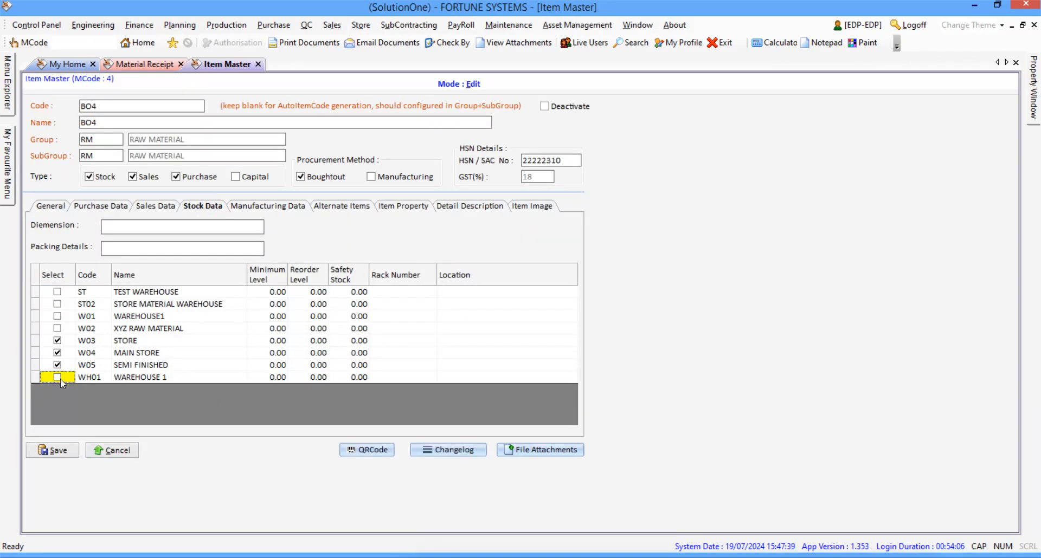
left_click(63, 450)
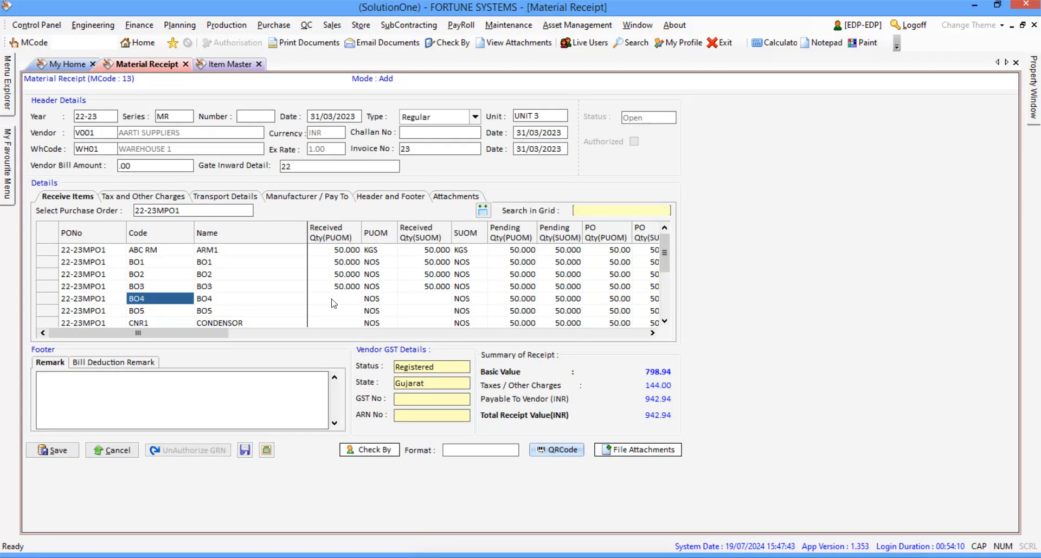
Step: Open the batch entry for item BO4's received quantity in the material receipt and enter batch number AFDFR121
left_click(334, 304)
key("Return")
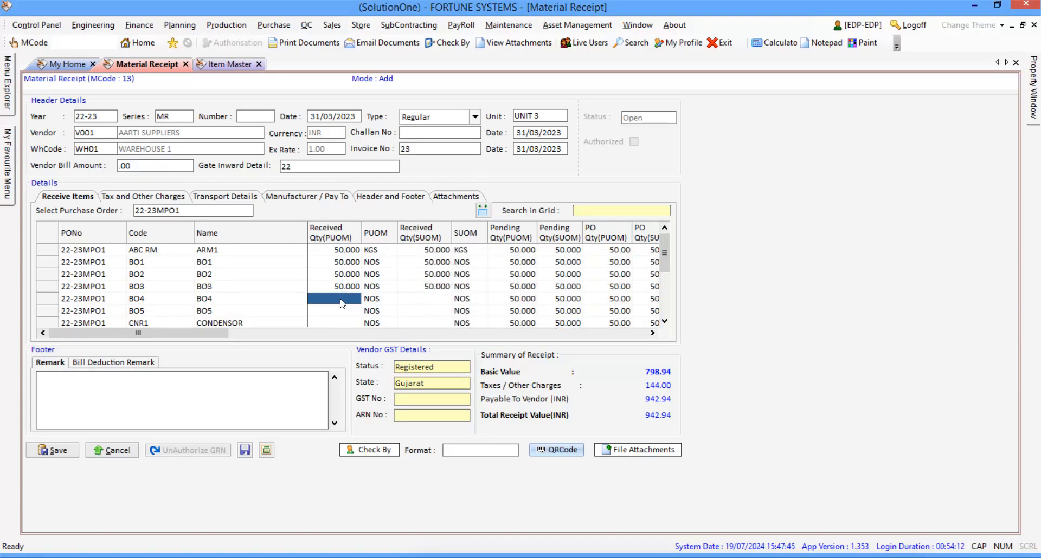
left_click(341, 302)
left_click(383, 244)
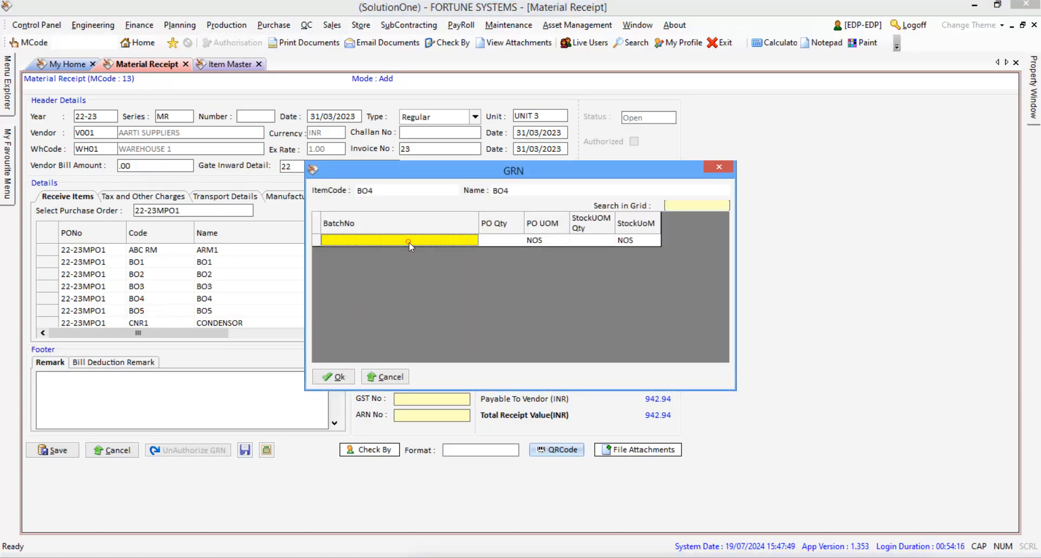
left_click(409, 243)
type("POPOPOOI")
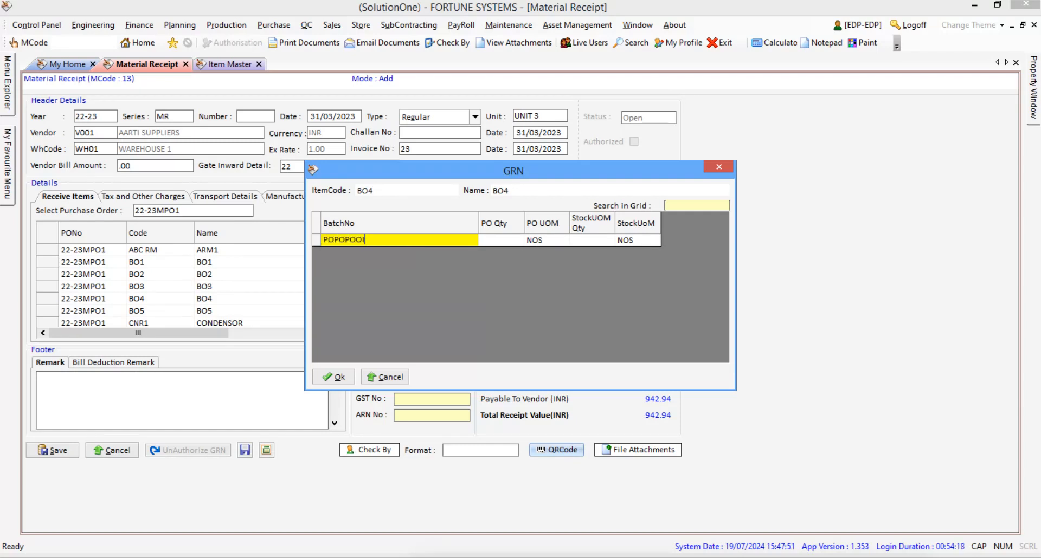
key("Return")
key("ctrl+a")
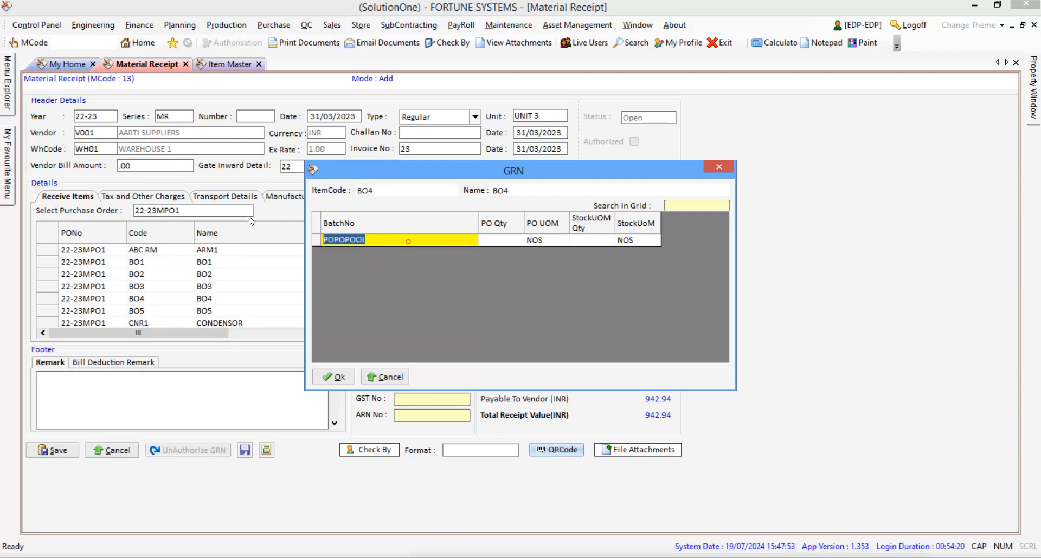
type("AFDFR121")
key("Return")
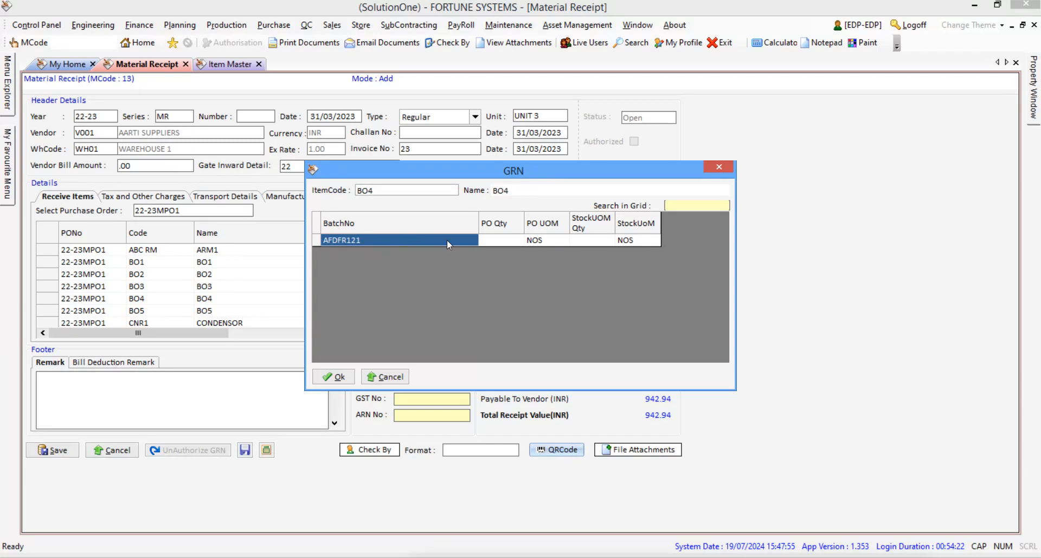
Step: Set the PO quantity of BO4's batch to 50 and accept the batch entry
left_click(496, 240)
type("50")
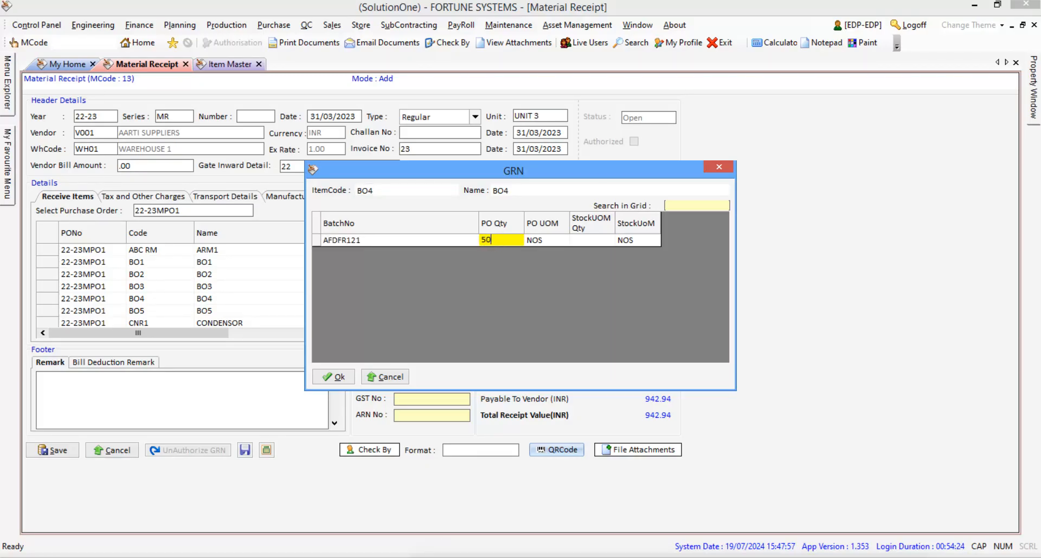
key("Tab")
left_click(334, 377)
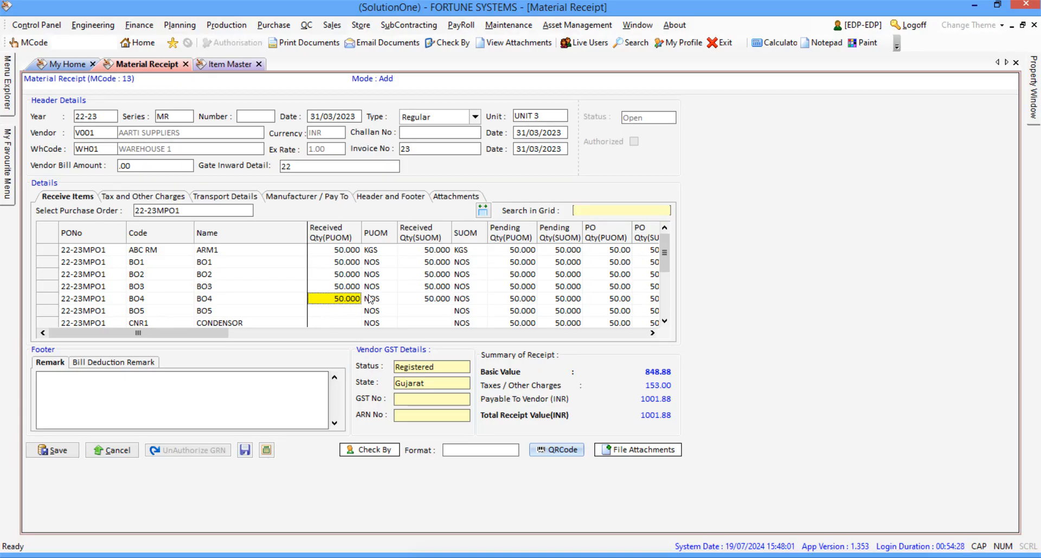
Step: Load item BO5 for editing in the Item Master, assign warehouse WH01 in its stock data and save
scroll(380, 314, "down", 2)
scroll(411, 315, "up", 1)
scroll(412, 318, "down", 1)
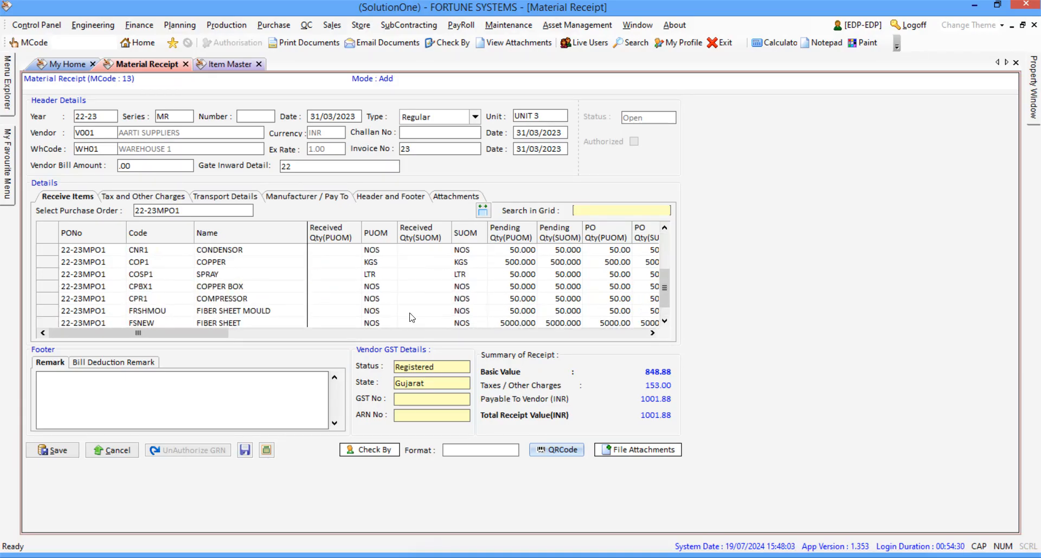
scroll(412, 318, "up", 1)
left_click(254, 273)
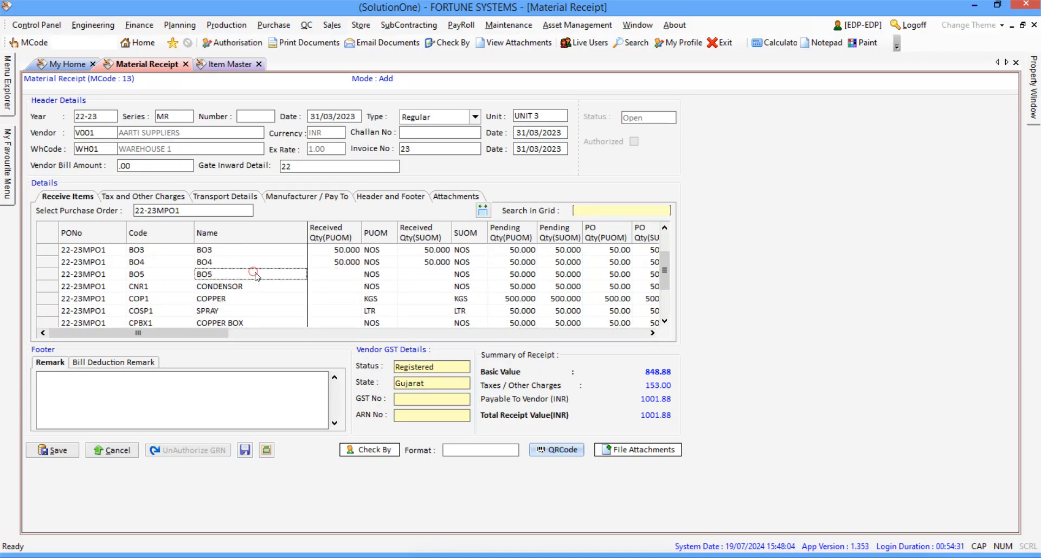
left_click(327, 276)
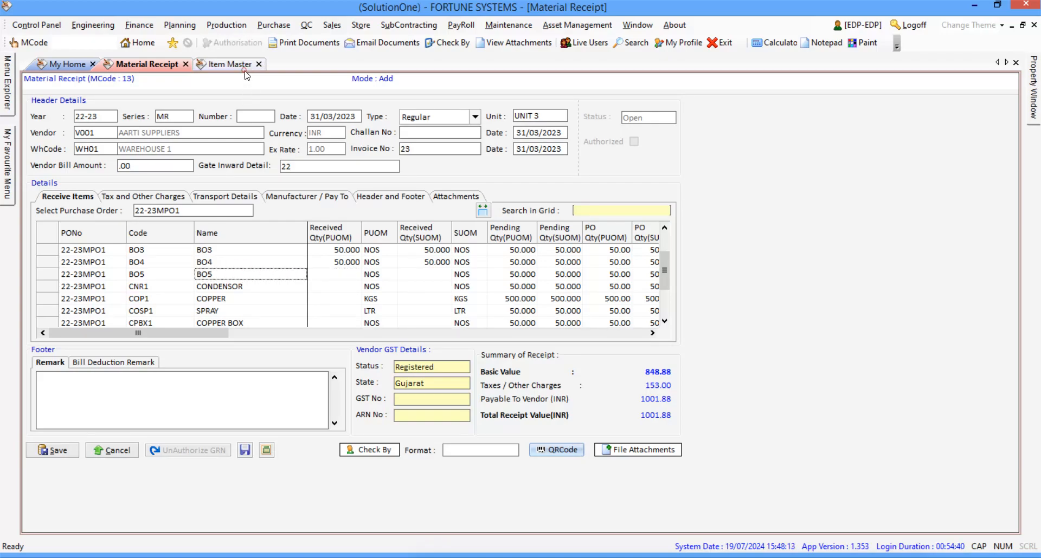
left_click(228, 64)
left_click(86, 82)
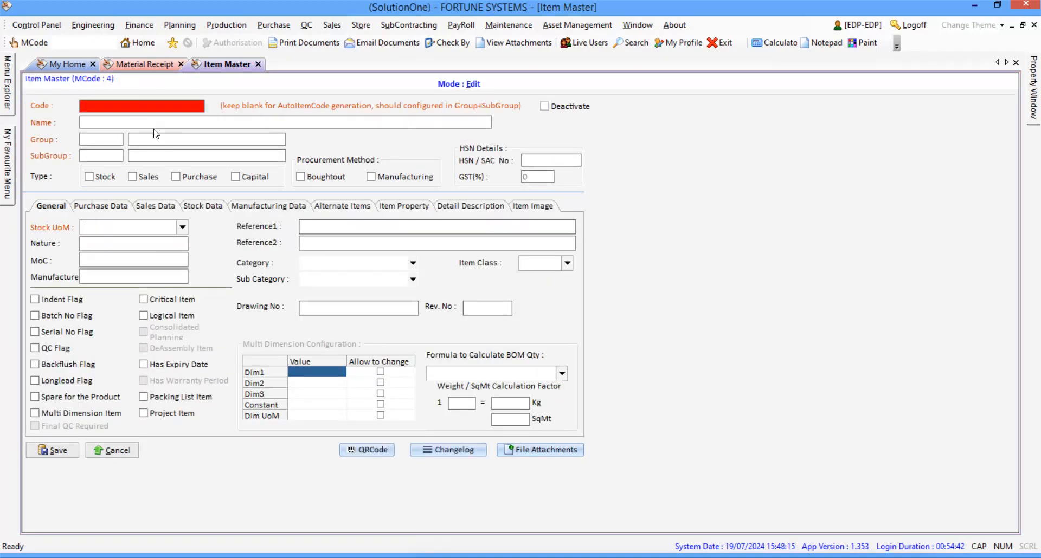
type("BO5")
key("Return")
left_click(201, 206)
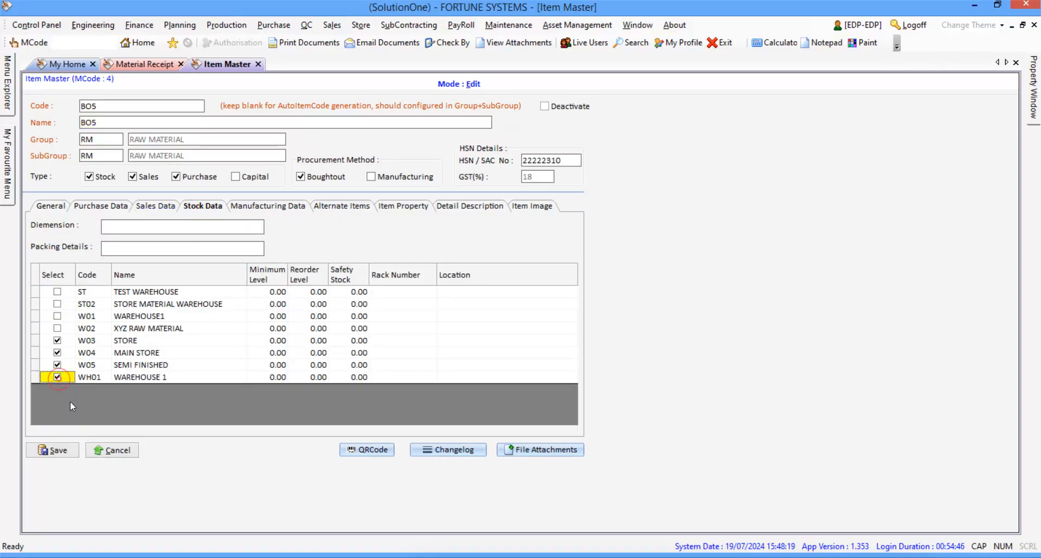
left_click(53, 450)
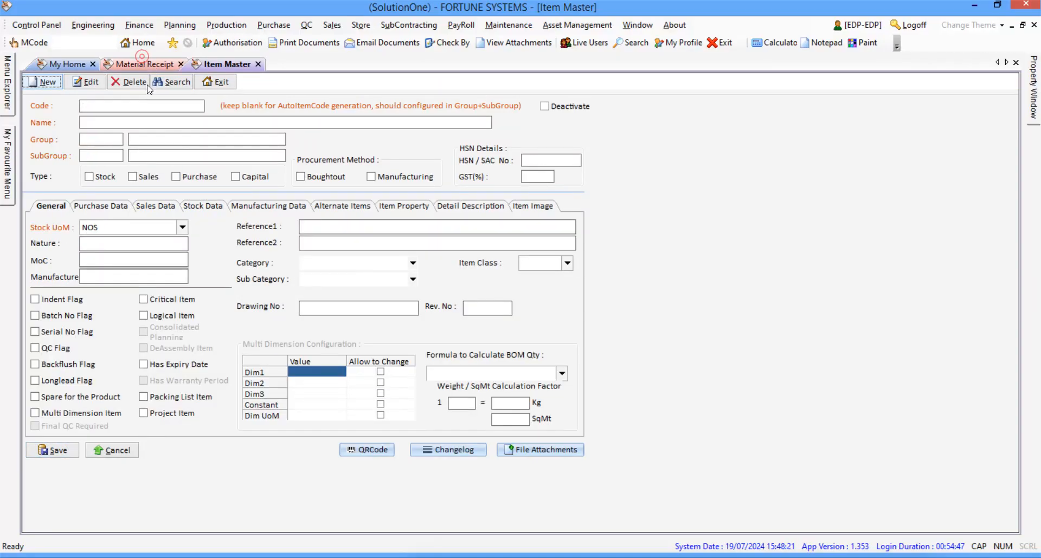
left_click(148, 64)
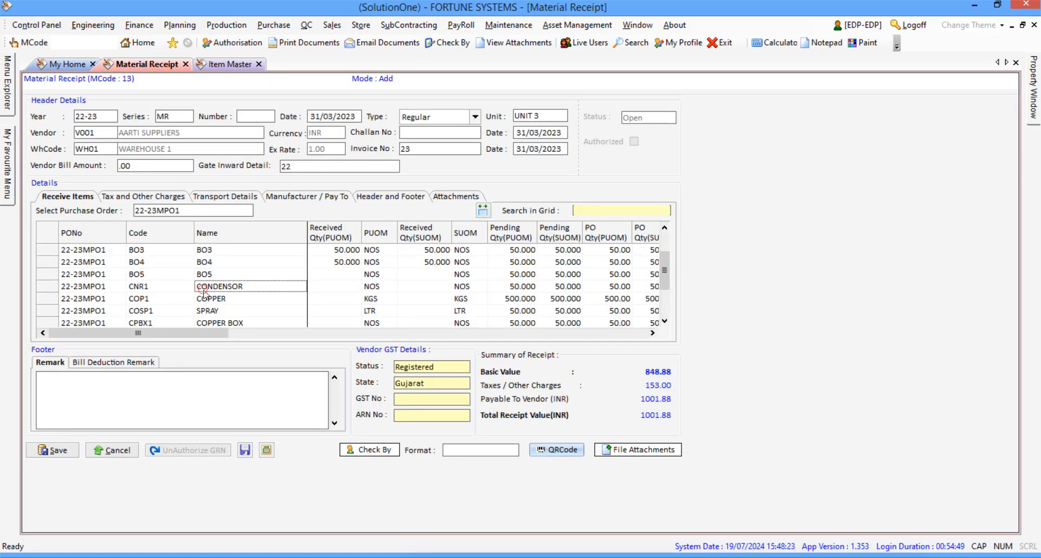
left_click(228, 64)
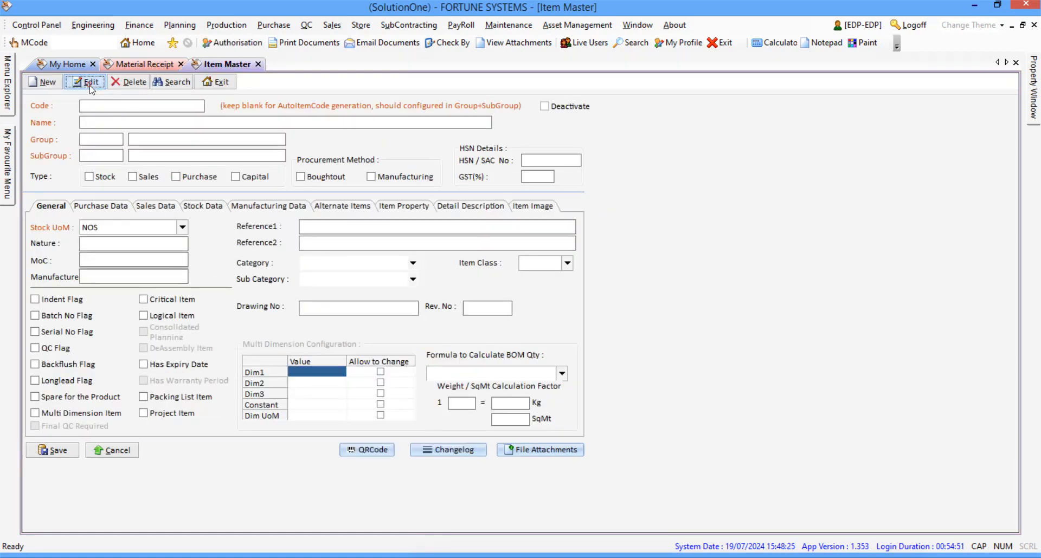
left_click(85, 82)
type("CONDENSOR")
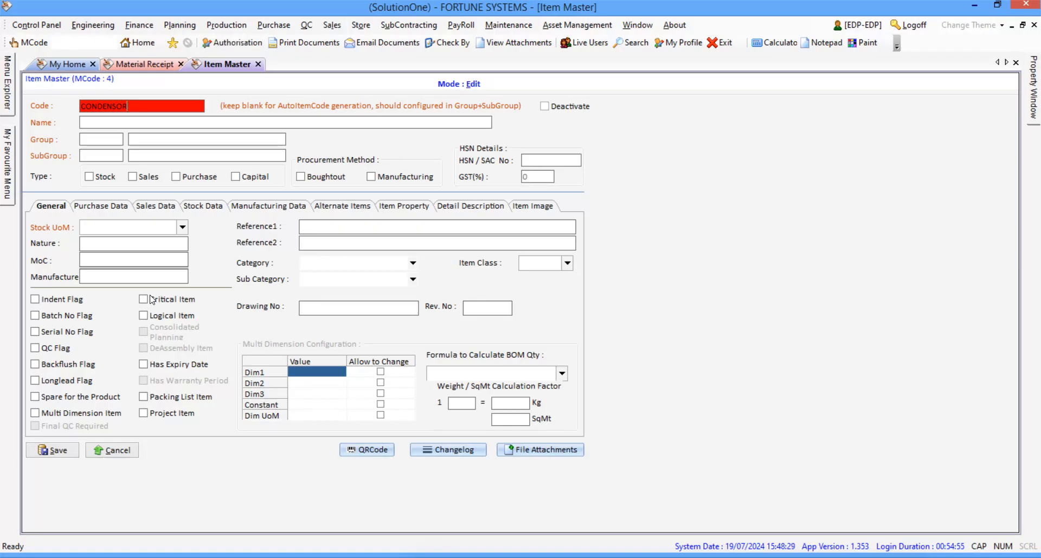
left_click(111, 450)
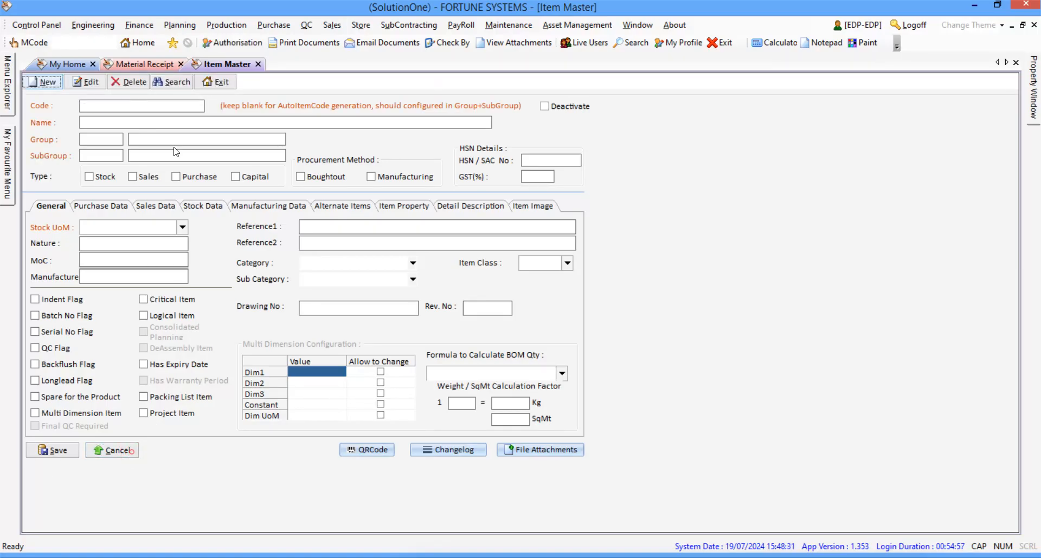
Step: Load the condensor item CNR1 in the Item Master, assign warehouse WH01 in its stock data and save
left_click(145, 63)
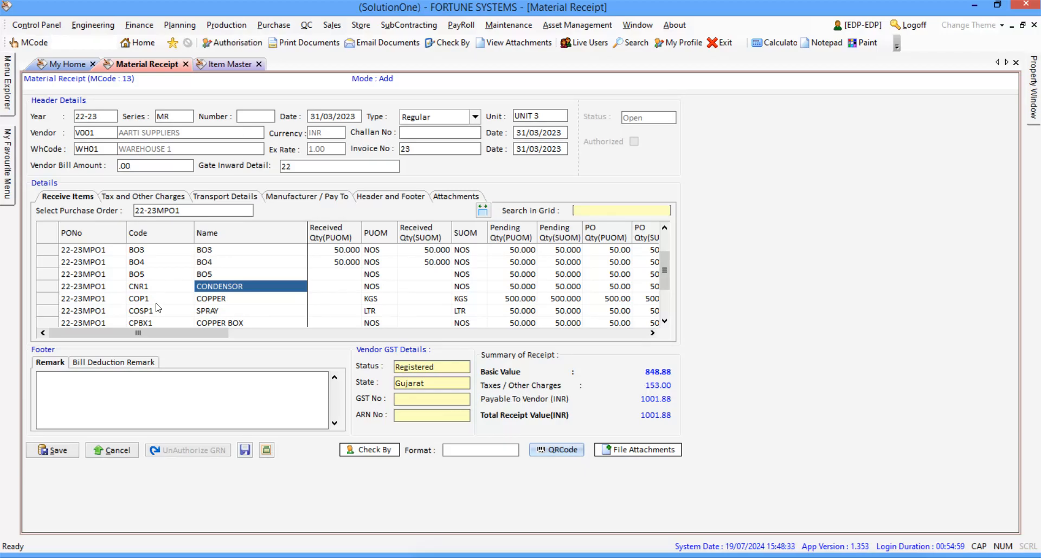
left_click(223, 64)
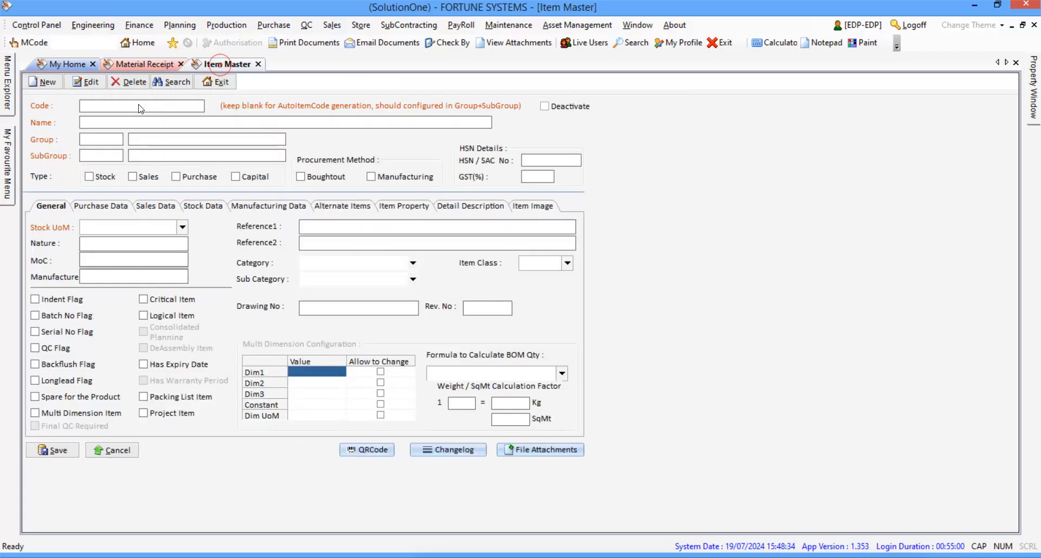
left_click(87, 82)
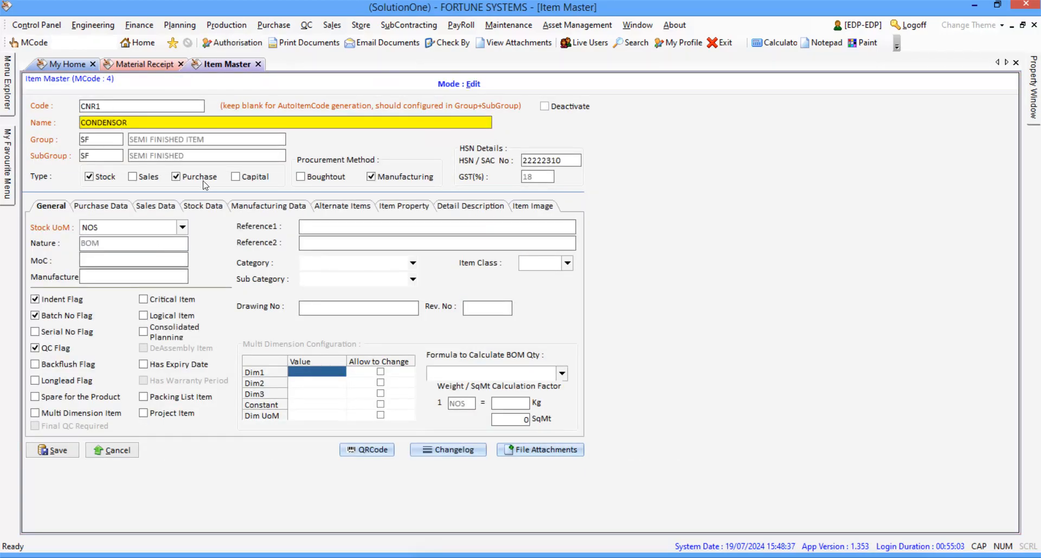
left_click(202, 207)
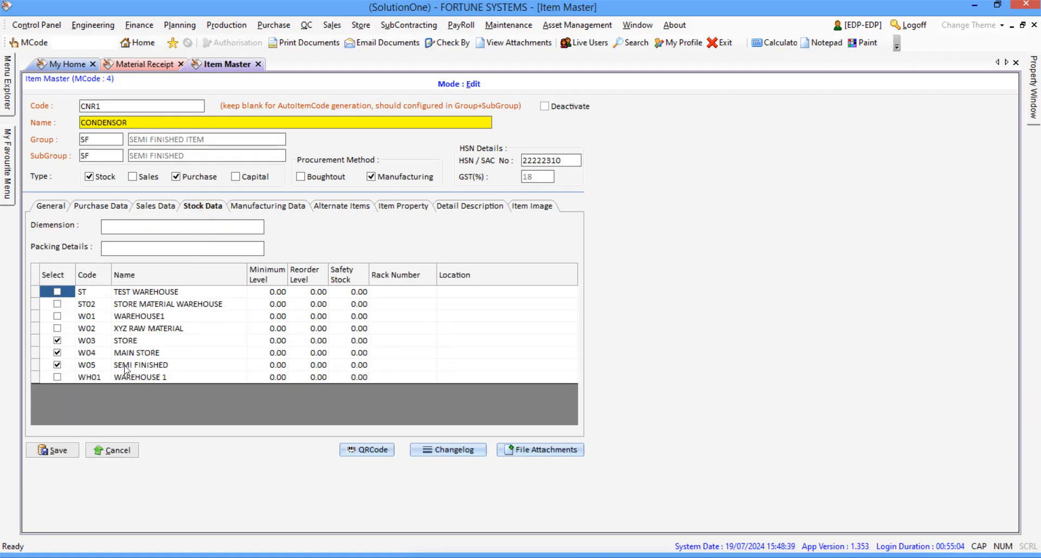
left_click(58, 378)
left_click(71, 451)
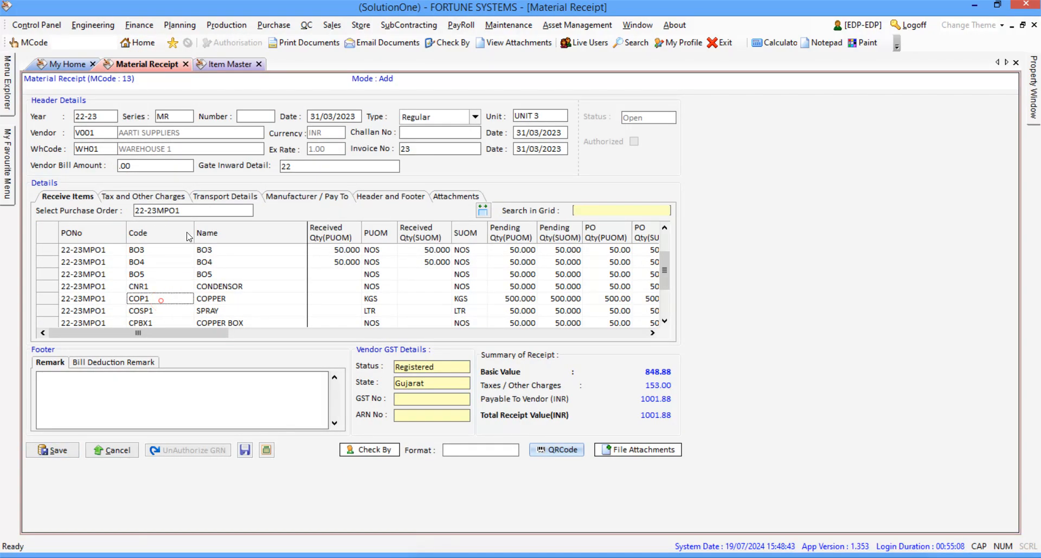
Step: Load the copper item COP1 in the Item Master, assign warehouse WH01 in its stock data and save
left_click(228, 64)
left_click(90, 83)
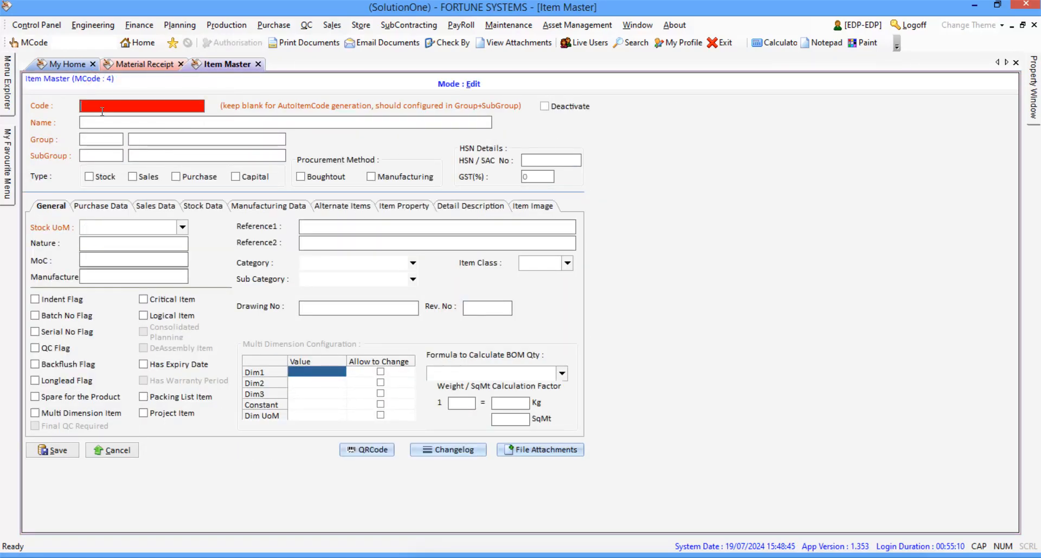
left_click(202, 206)
left_click(59, 379)
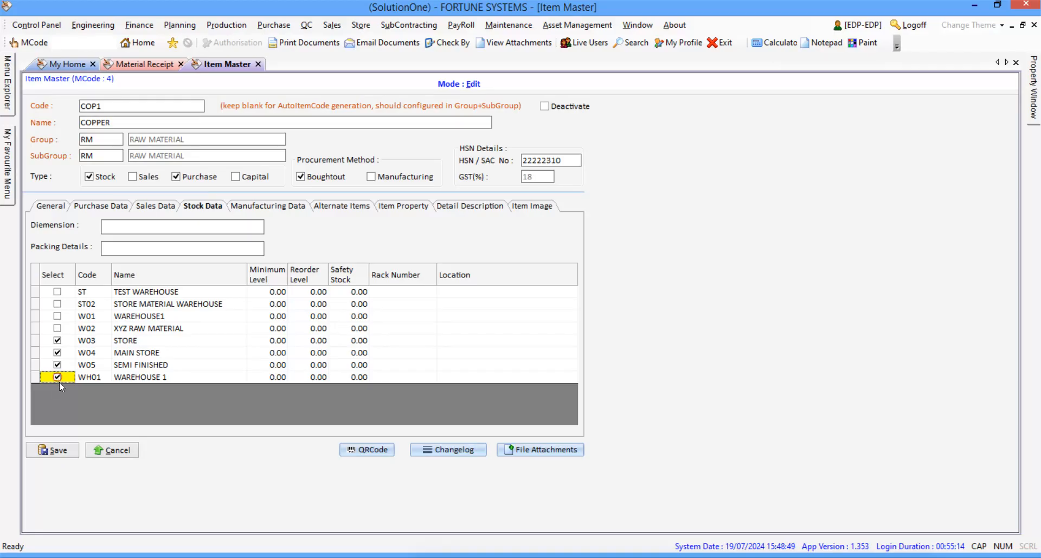
left_click(58, 448)
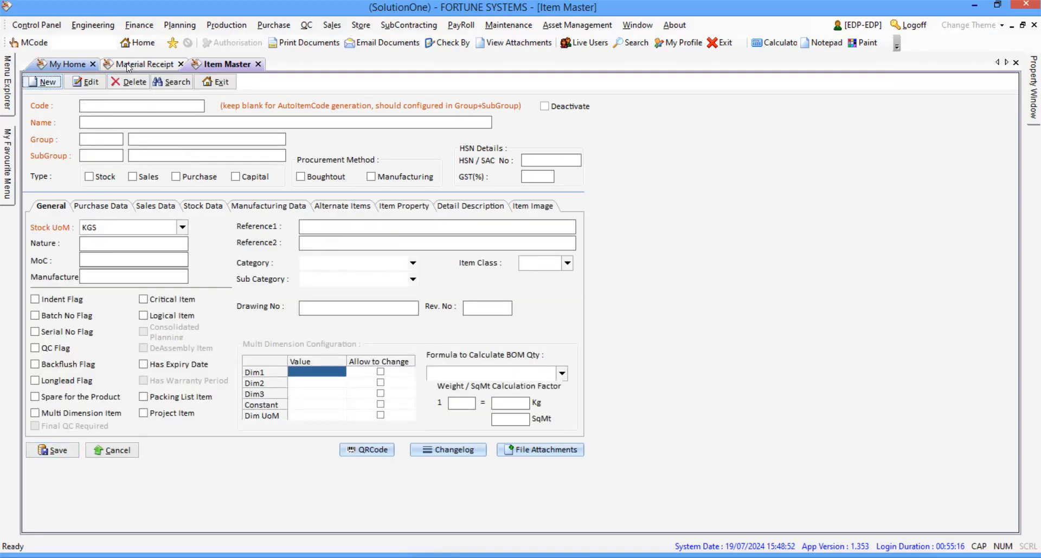
Step: Load the spray item COSP1 in the Item Master, assign warehouse WH01 in its stock data and save
scroll(171, 291, "down", 2)
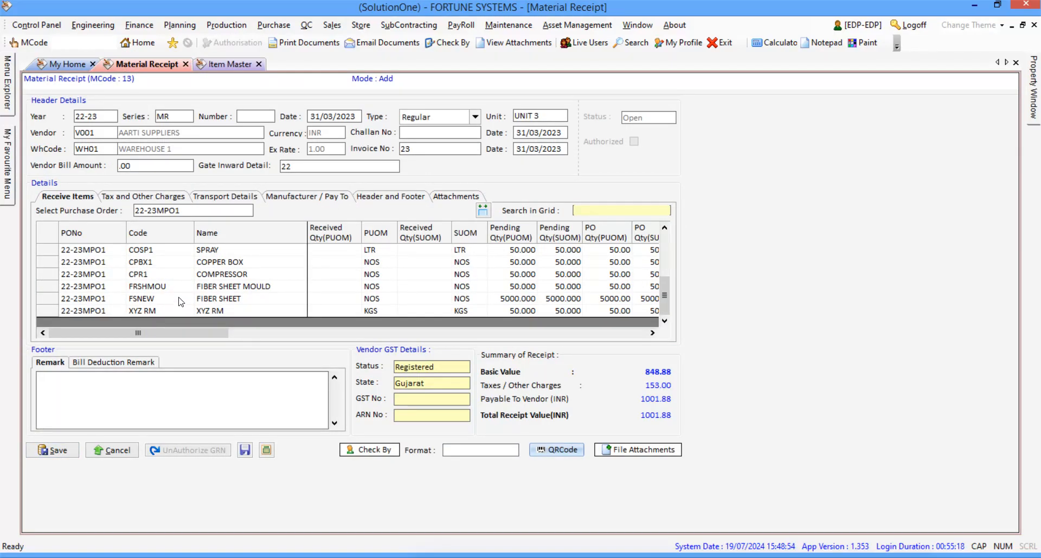
scroll(171, 291, "up", 1)
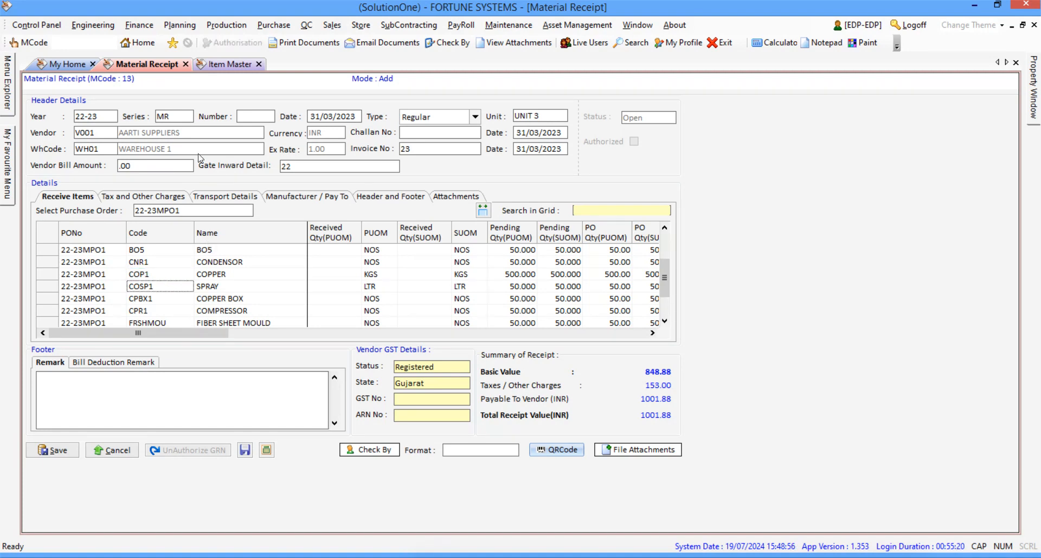
left_click(226, 64)
left_click(89, 85)
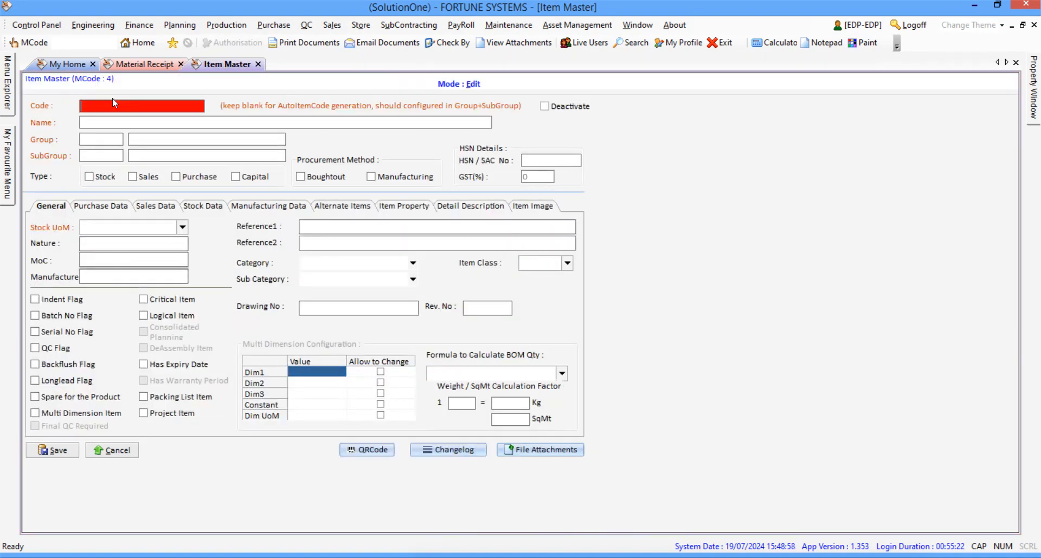
left_click(59, 451)
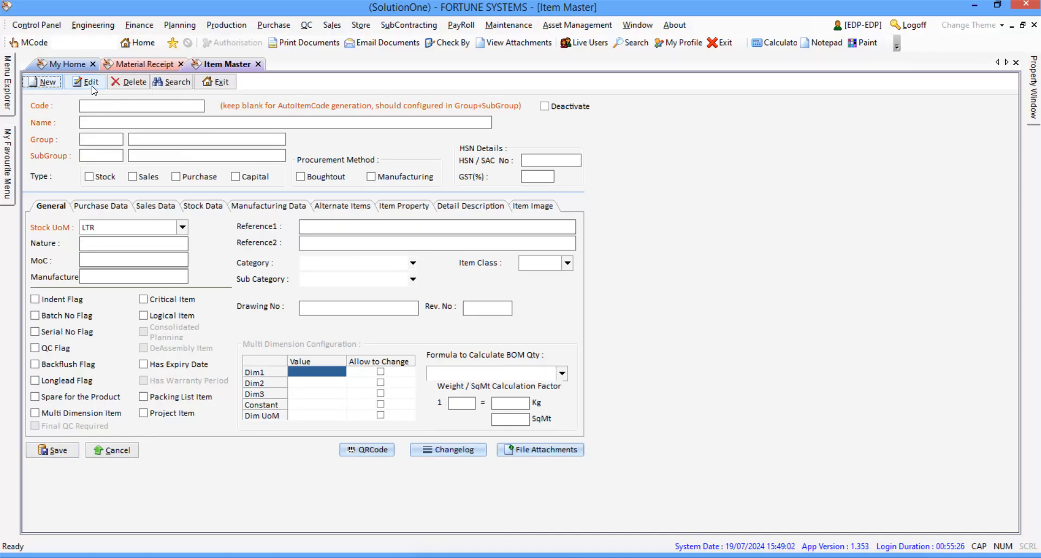
left_click(92, 85)
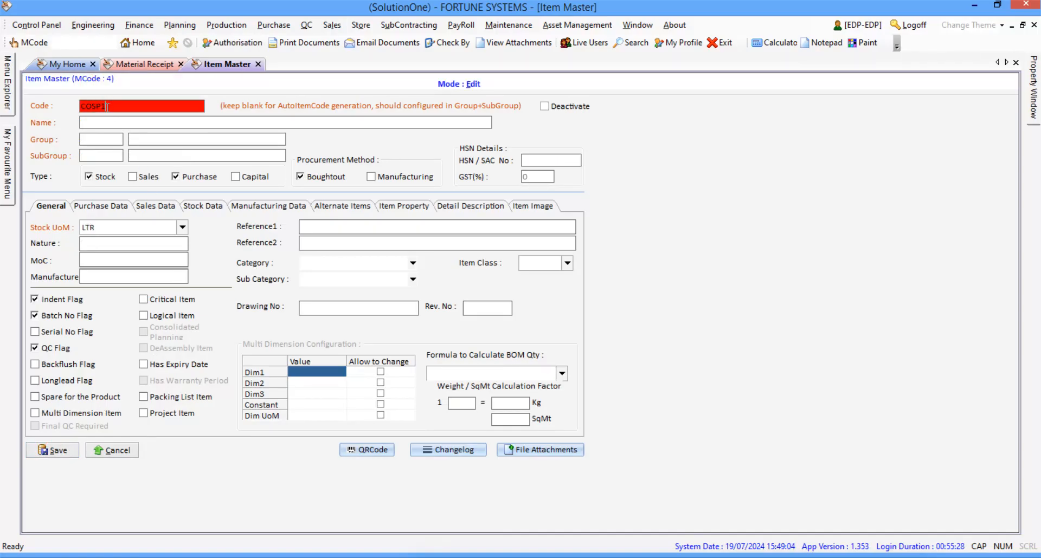
left_click(212, 208)
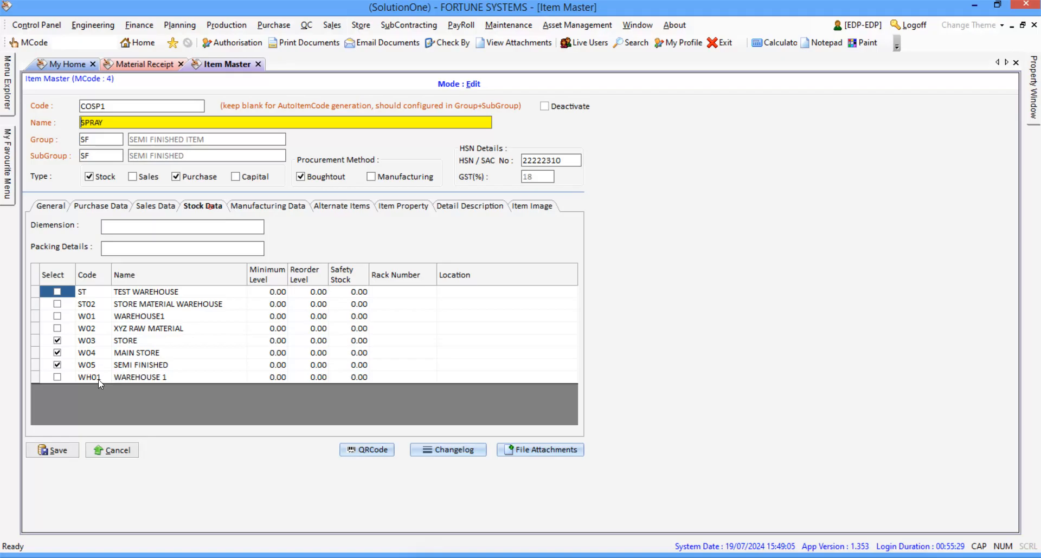
left_click(58, 379)
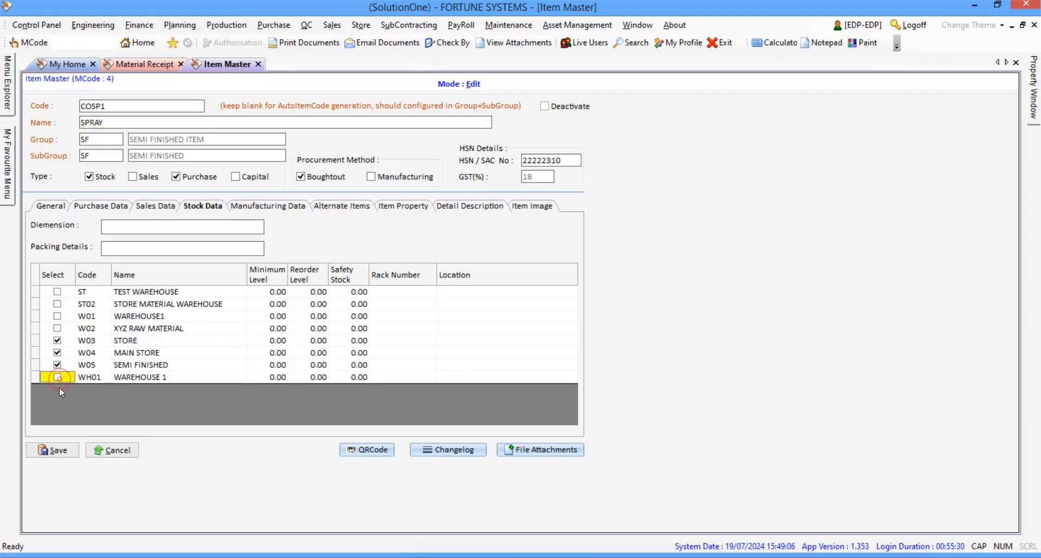
left_click(54, 451)
Step: In the material receipt, insert BO5's opening balance for WH01 with zero quantity and rate, and enter batch number 565 for its received quantity
left_click(142, 65)
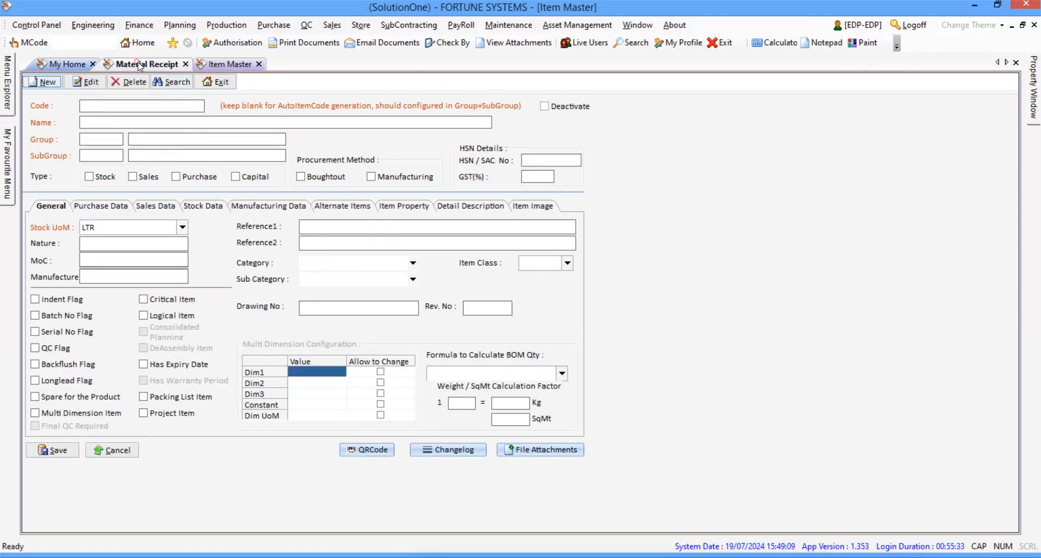
left_click(338, 311)
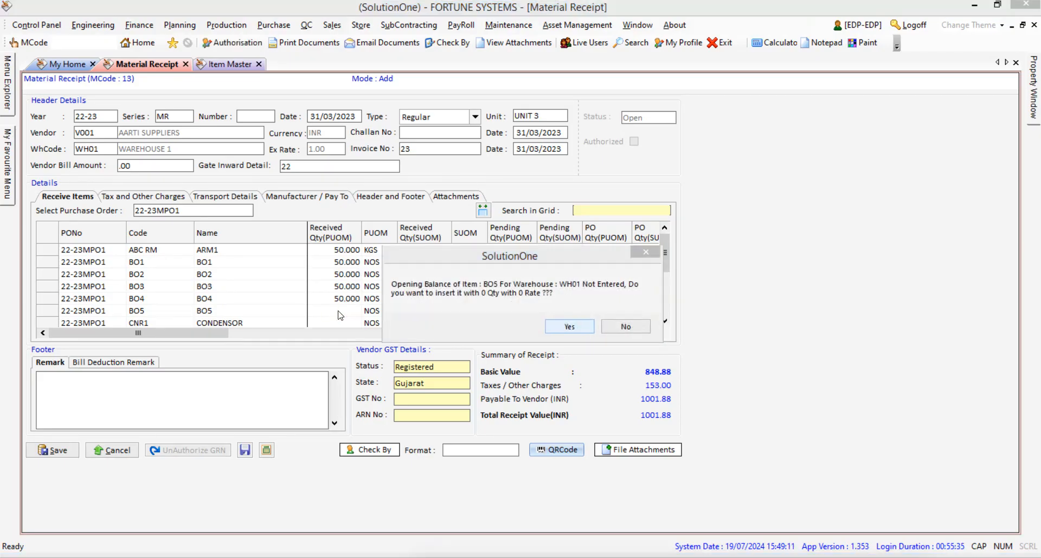
left_click(568, 326)
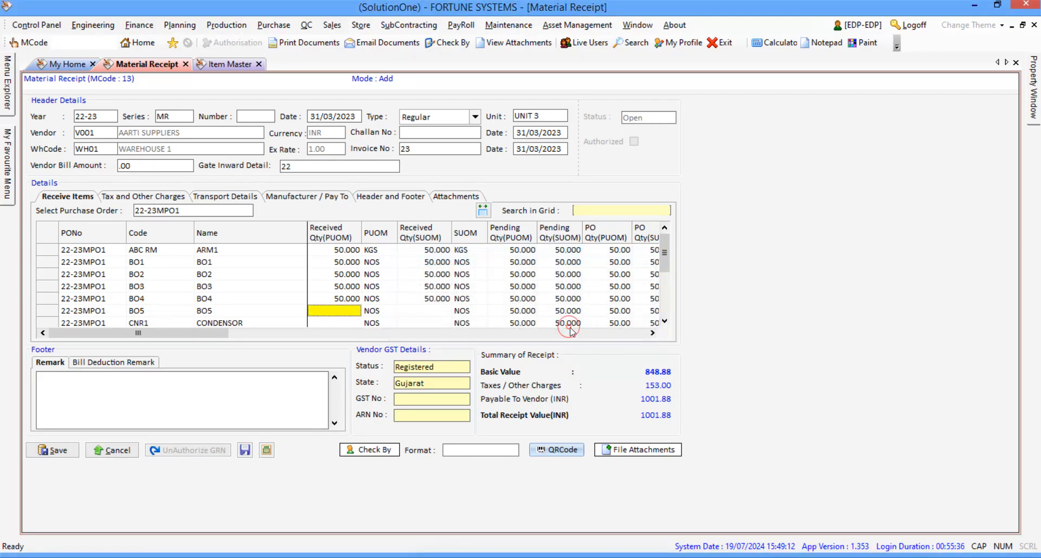
left_click(328, 313)
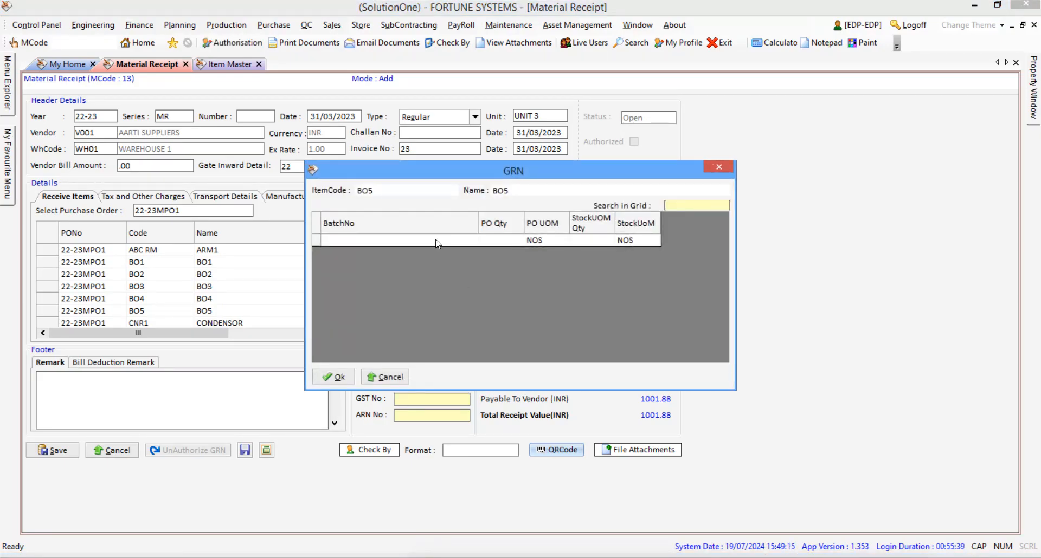
left_click(444, 239)
type("565")
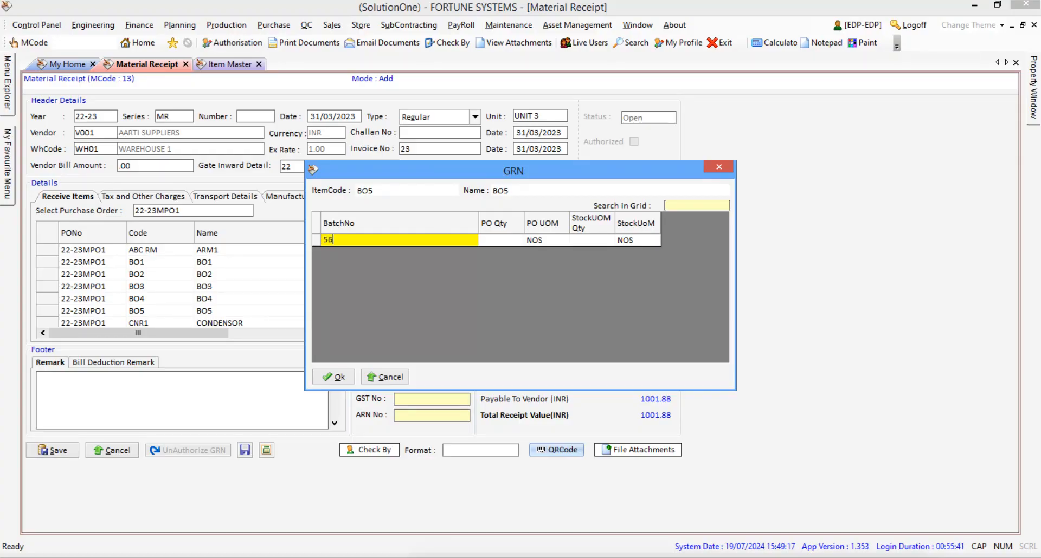
key("Return")
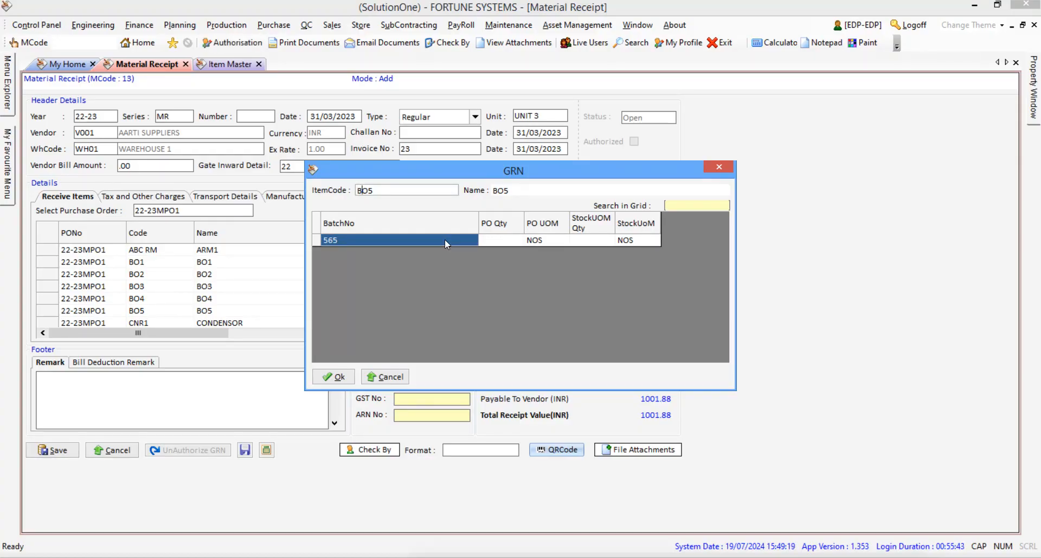
Step: Set the PO quantity of BO5's batch to 50 and accept the batch entry
left_click(502, 240)
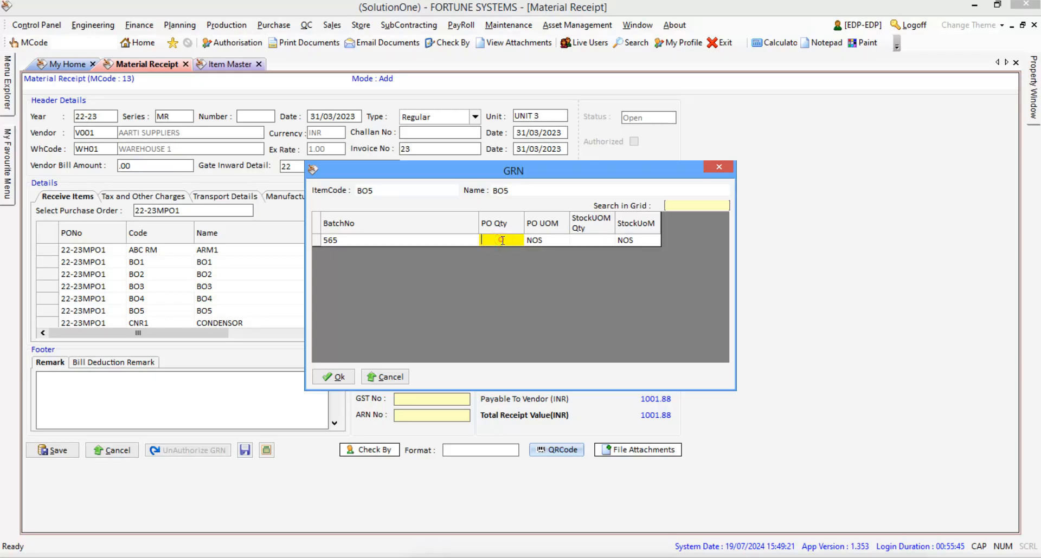
type("50")
key("Tab")
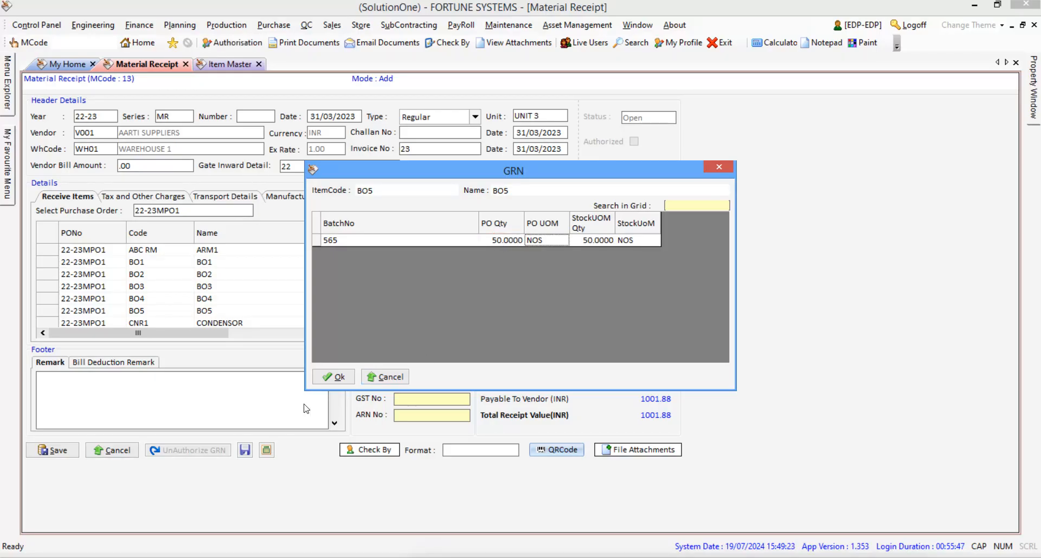
left_click(333, 377)
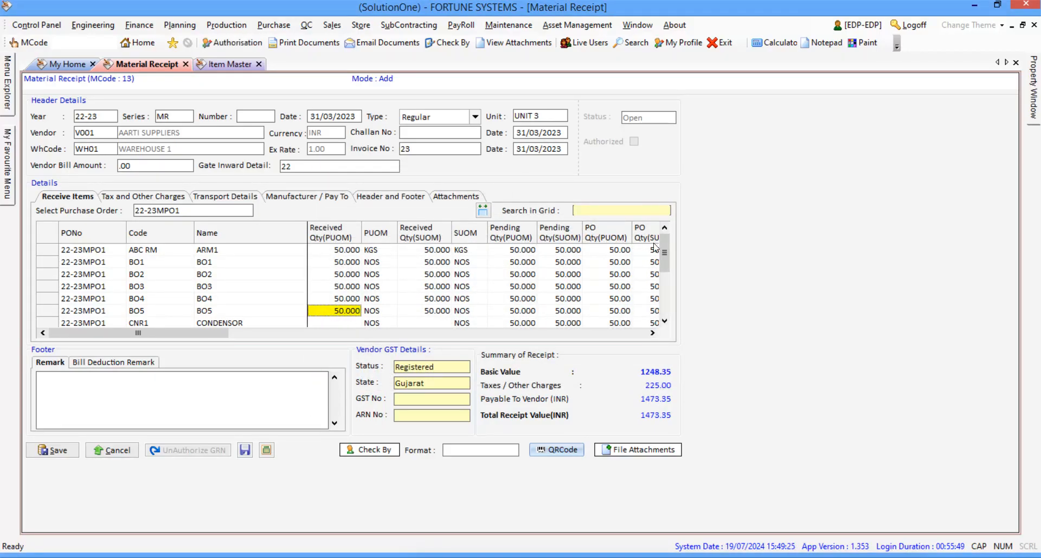
Step: Insert CNR1's opening balance for WH01 with zero quantity and rate, and enter batch number 5544DER54 for its received quantity
left_click_drag(665, 251, 669, 257)
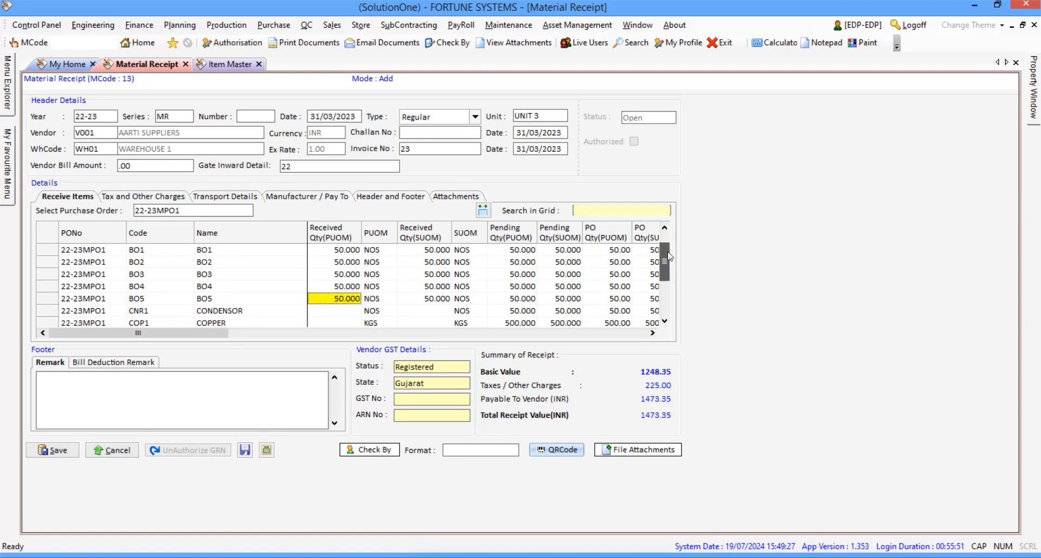
left_click(345, 313)
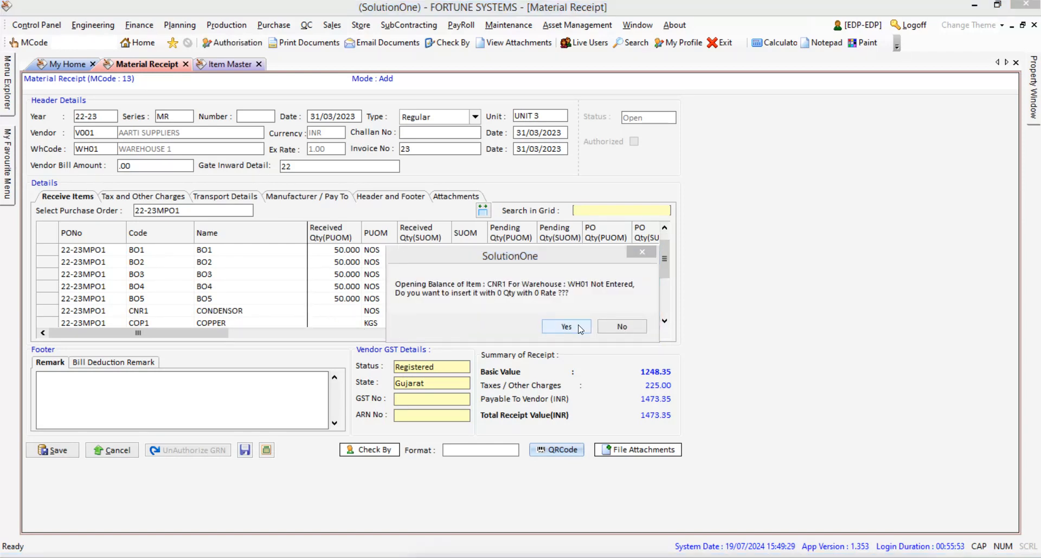
key("Return")
left_click(329, 311)
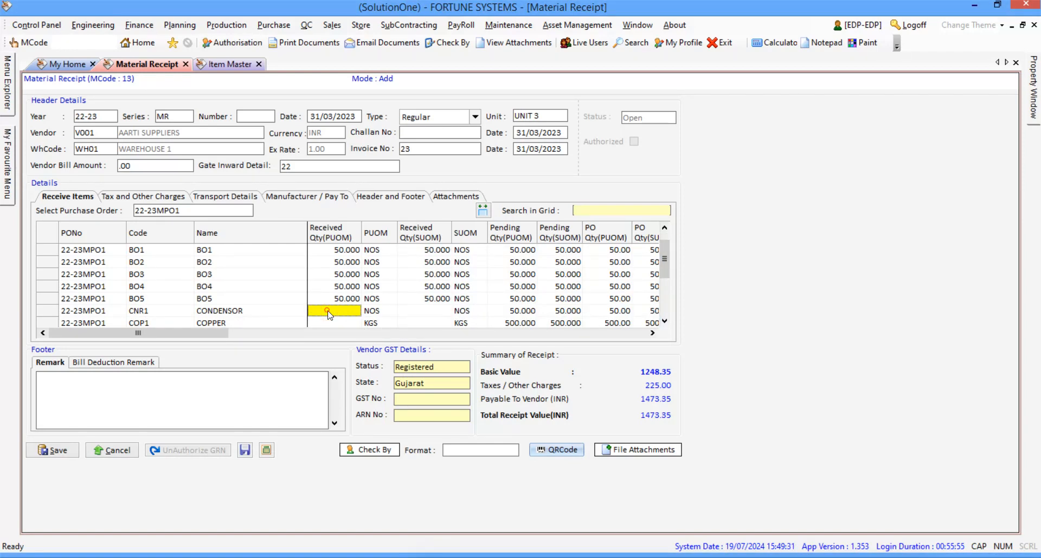
left_click(333, 244)
type("5")
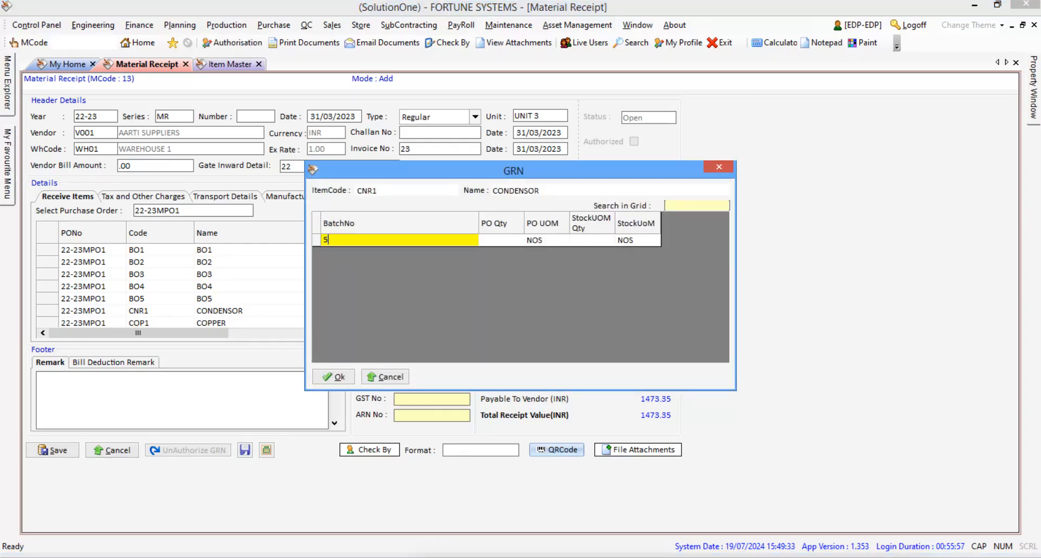
type("544DER54")
Step: Set the PO quantity of CNR1's batch to 50 and accept the batch entry
left_click(514, 240)
key("Tab")
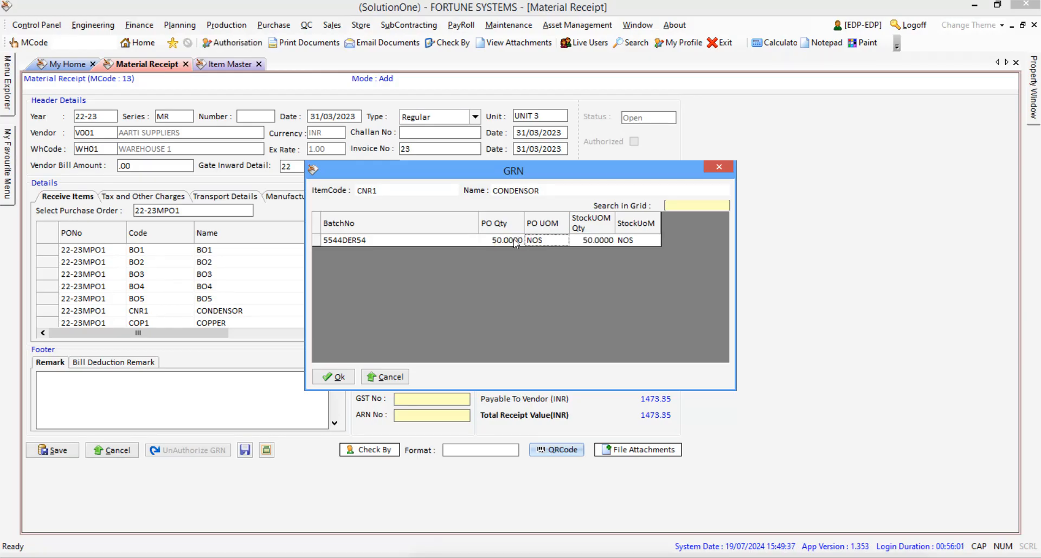
left_click(335, 377)
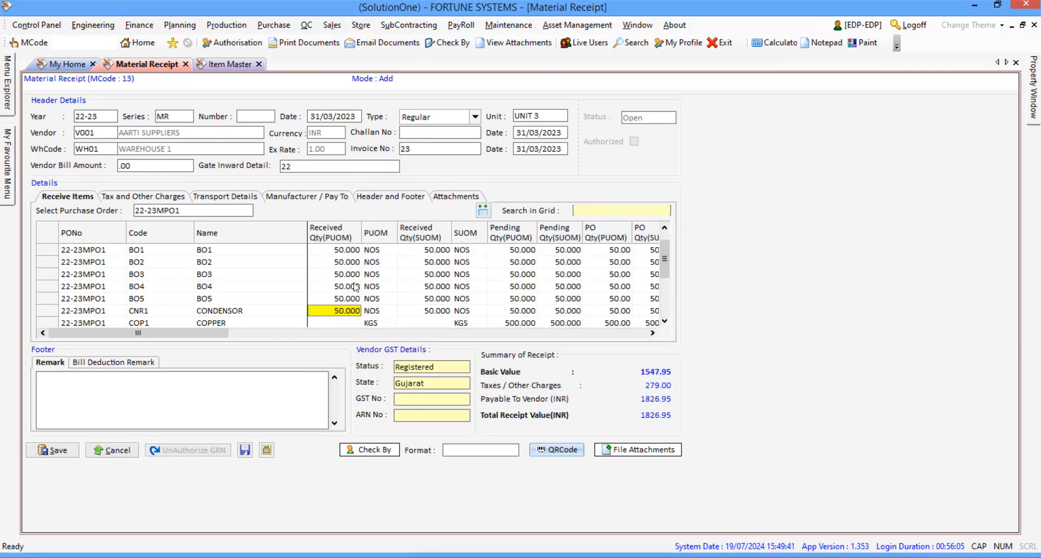
Step: Examine the receive items grid's quantity, remark, rate, HSN, batch, heat number and short/over supply columns, and its remaining item rows
scroll(353, 288, "down", 3)
scroll(347, 291, "up", 3)
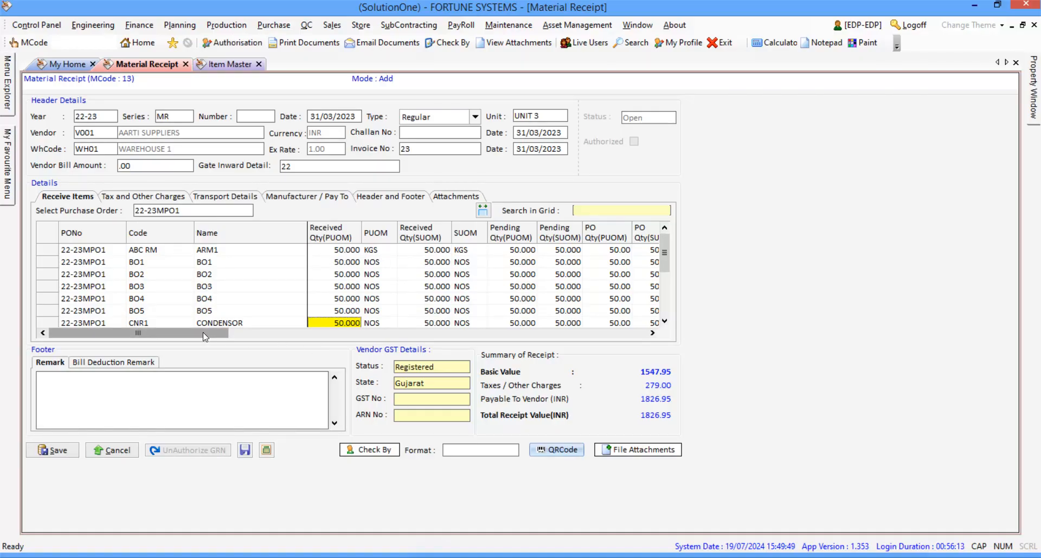
mouse_move(203, 333)
left_mouse_down()
mouse_move(268, 336)
mouse_move(202, 335)
left_mouse_up()
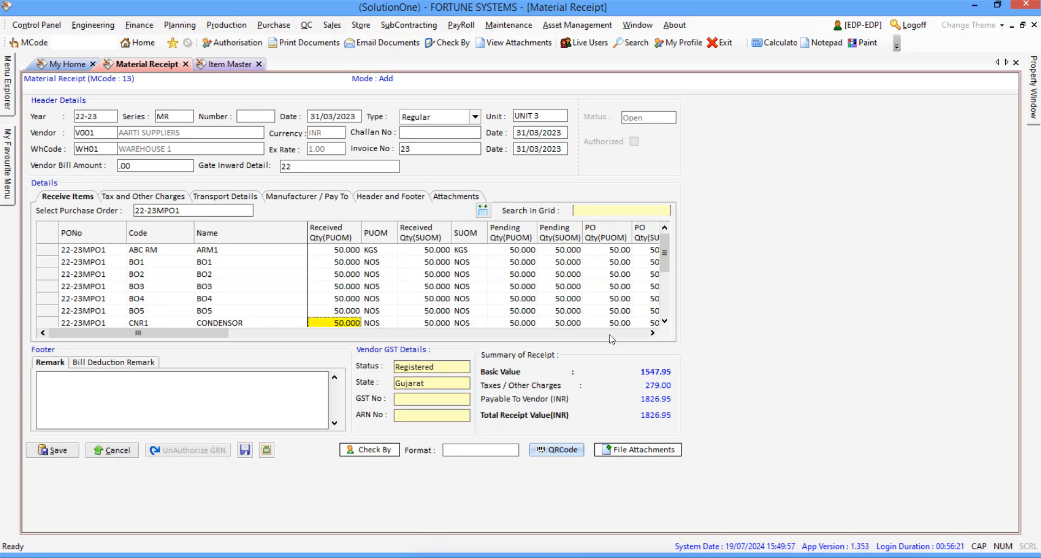
left_click(578, 335)
left_click(579, 335)
left_click(578, 335)
left_click_drag(576, 336, 181, 338)
left_click(652, 333)
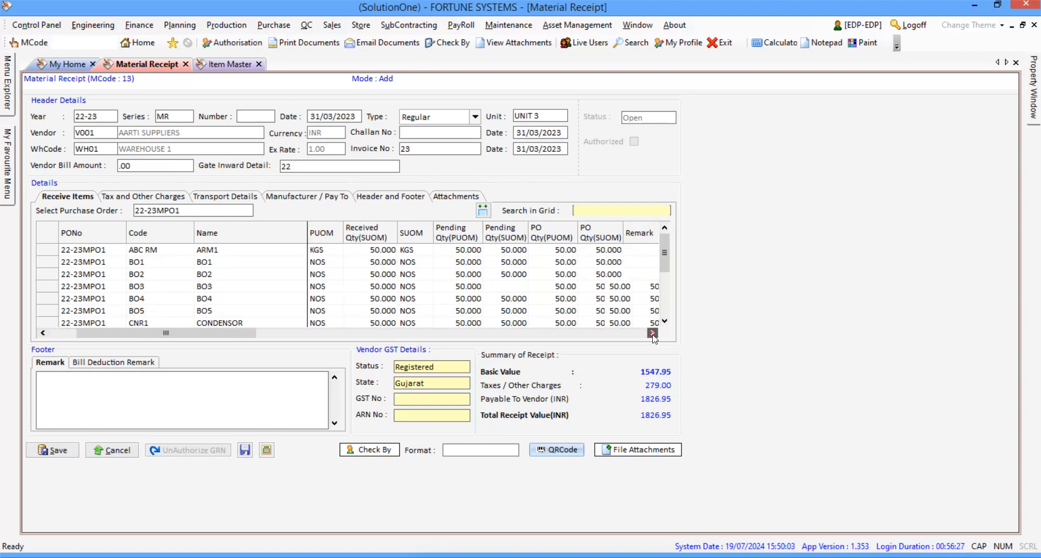
left_click(652, 333)
left_click(652, 333)
left_click(652, 333)
left_click(652, 333)
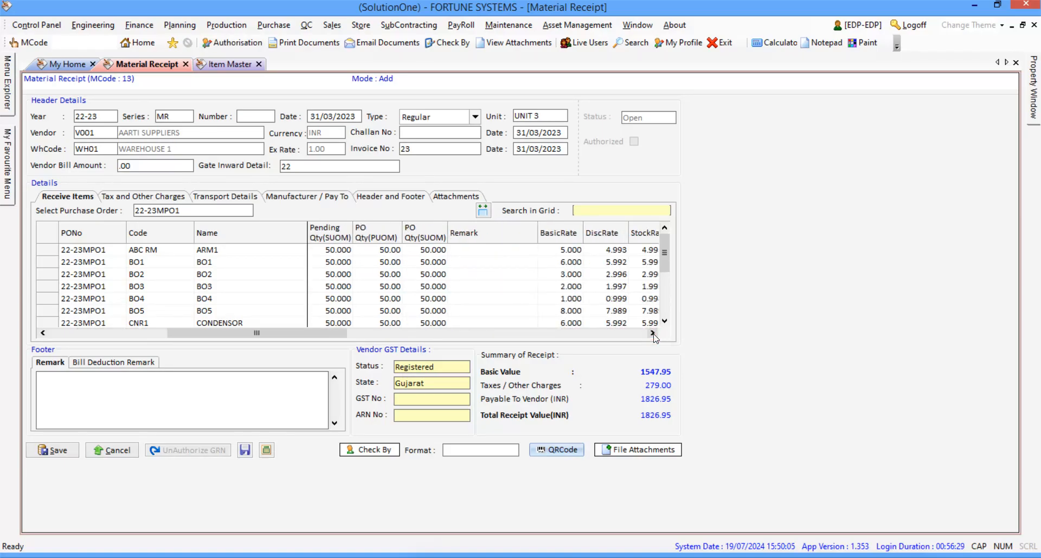
left_click(652, 334)
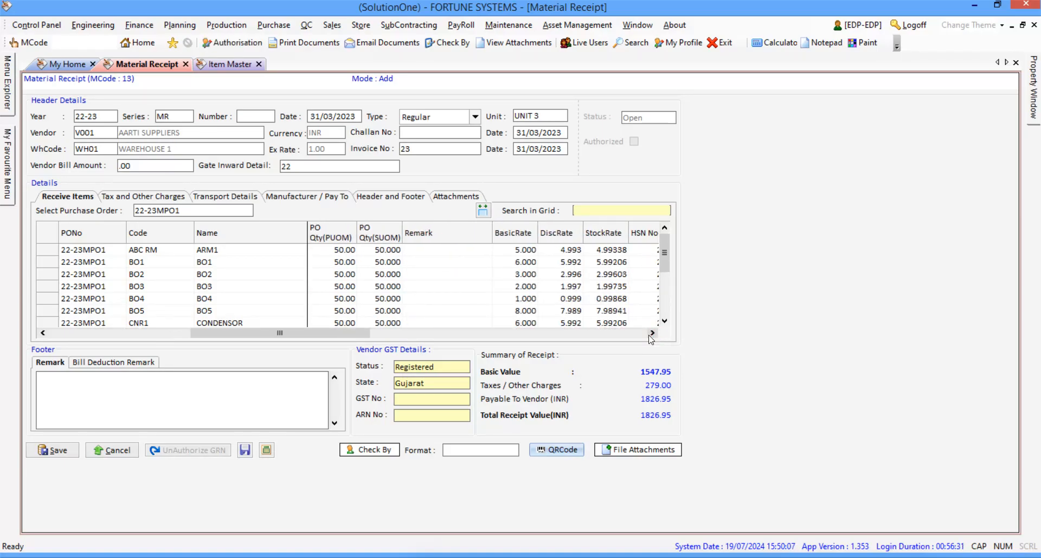
left_click(649, 335)
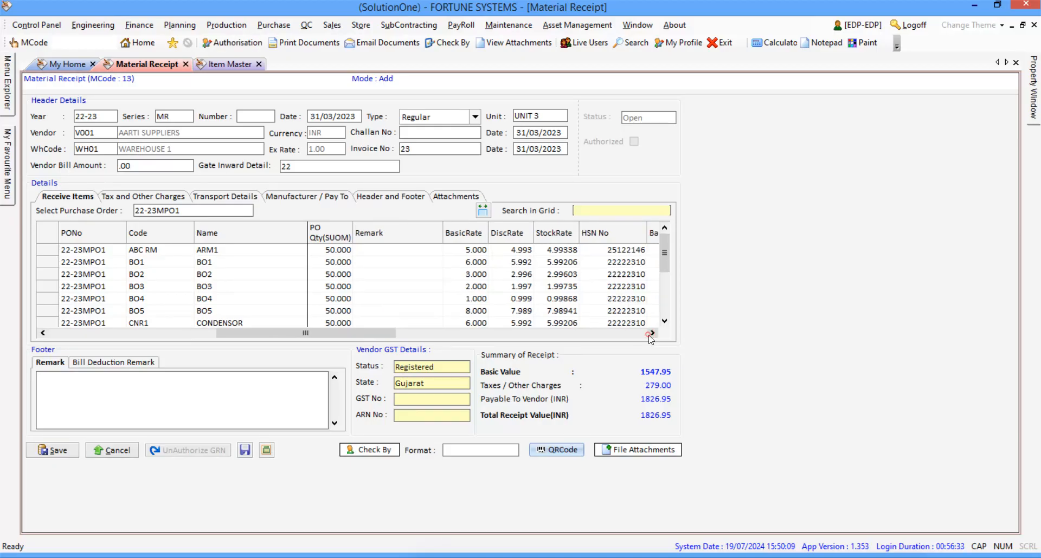
left_click(649, 336)
left_click(649, 335)
left_click(651, 334)
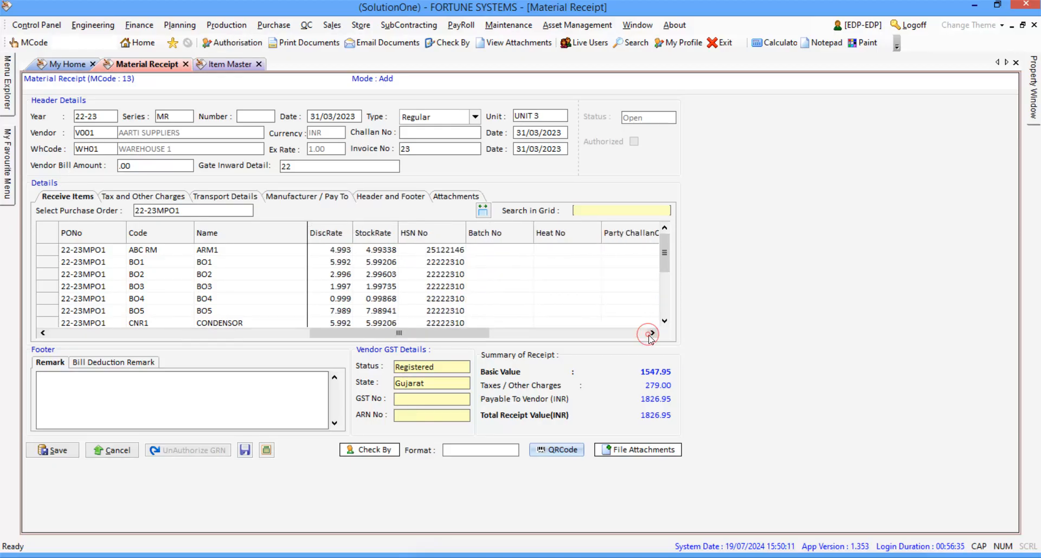
left_click(636, 334)
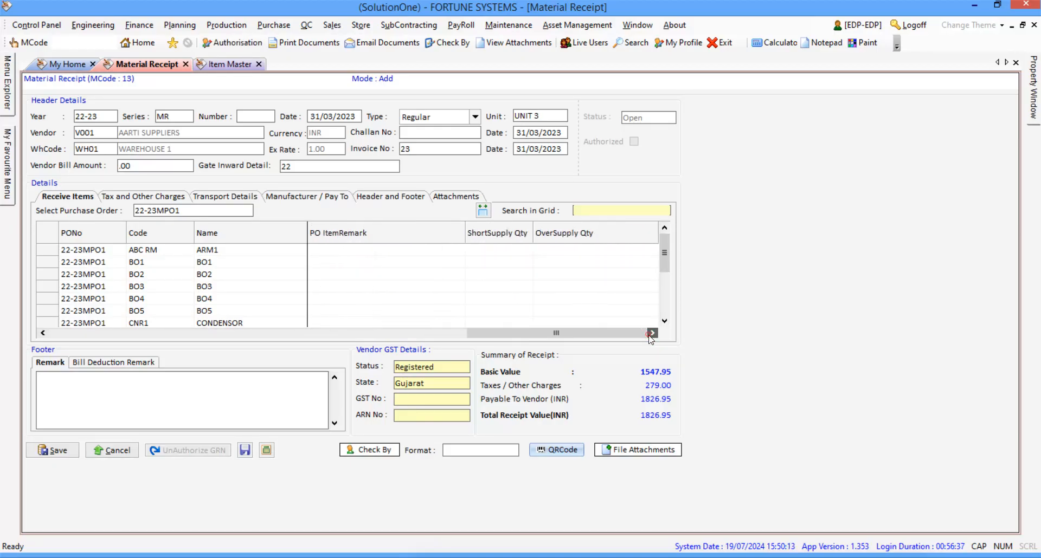
left_click_drag(635, 334, 331, 333)
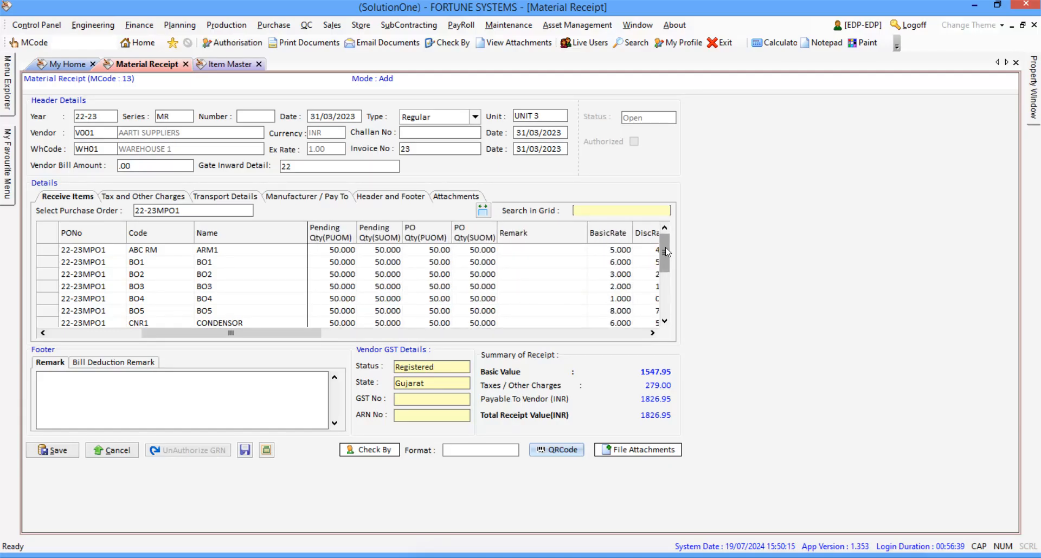
left_click_drag(665, 247, 665, 299)
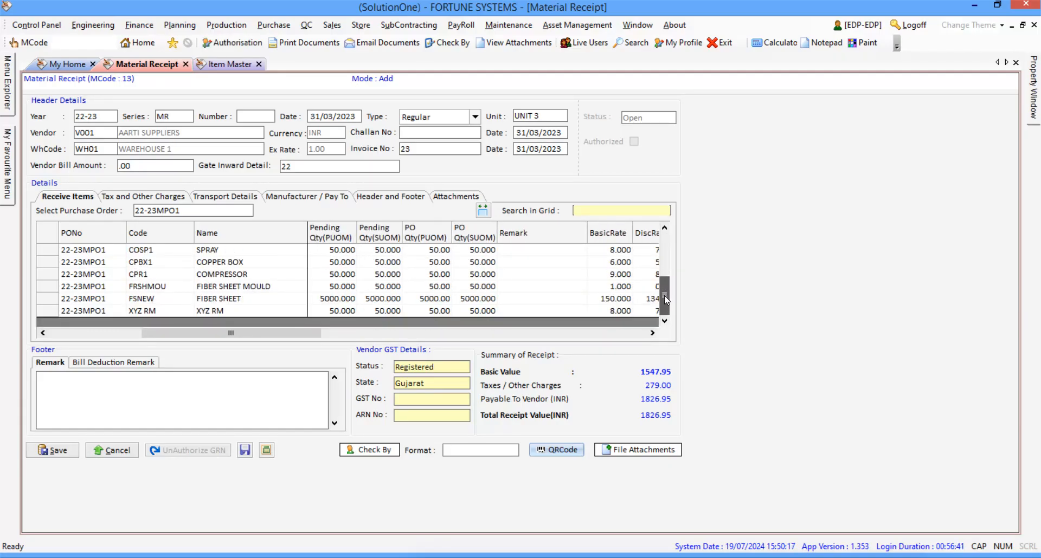
Step: Insert COP1's opening balance for WH01 with zero quantity and rate, and open the batch entry for its received quantity
scroll(401, 293, "up", 5)
left_click_drag(290, 334, 115, 342)
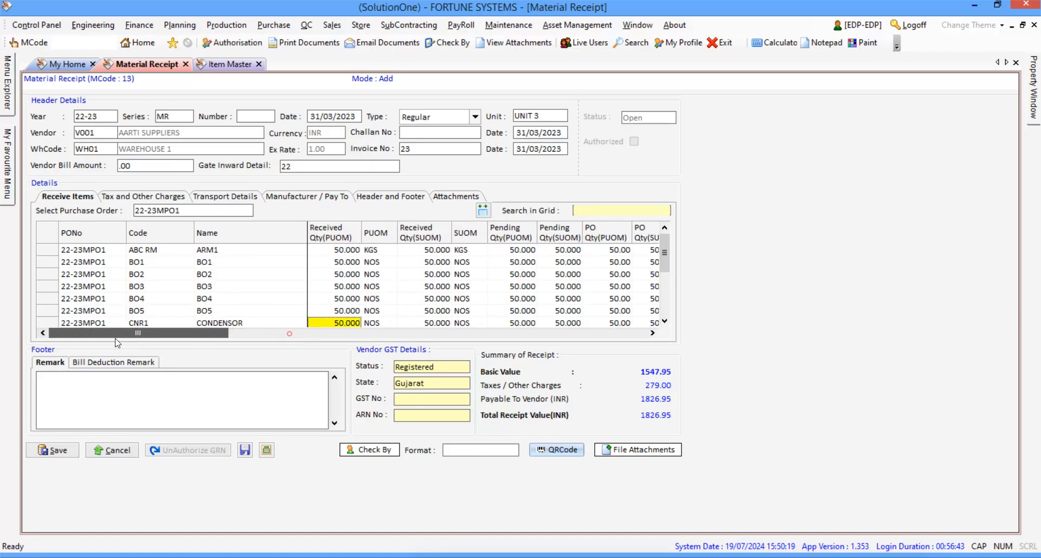
scroll(353, 293, "down", 1)
left_click(340, 303)
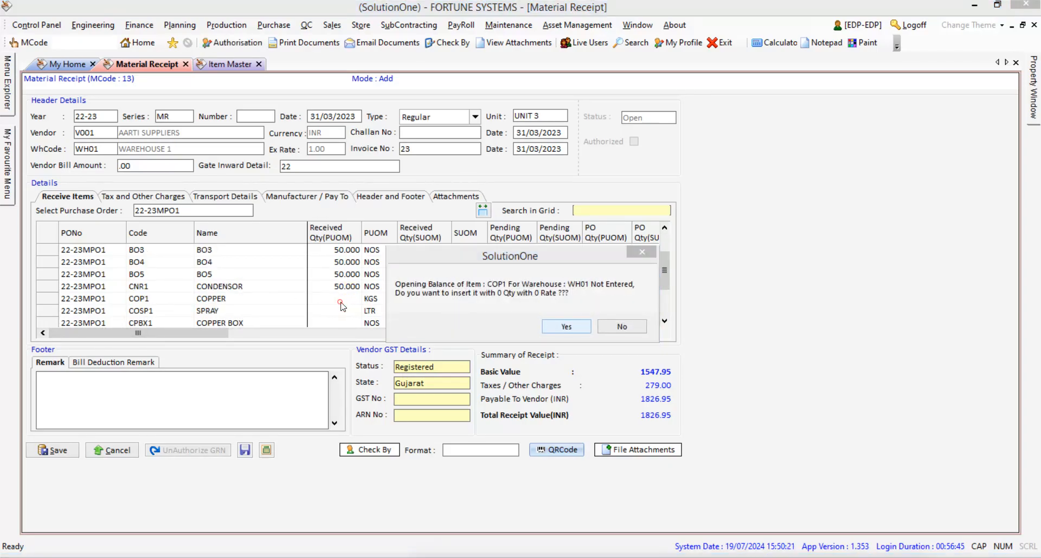
key("Return")
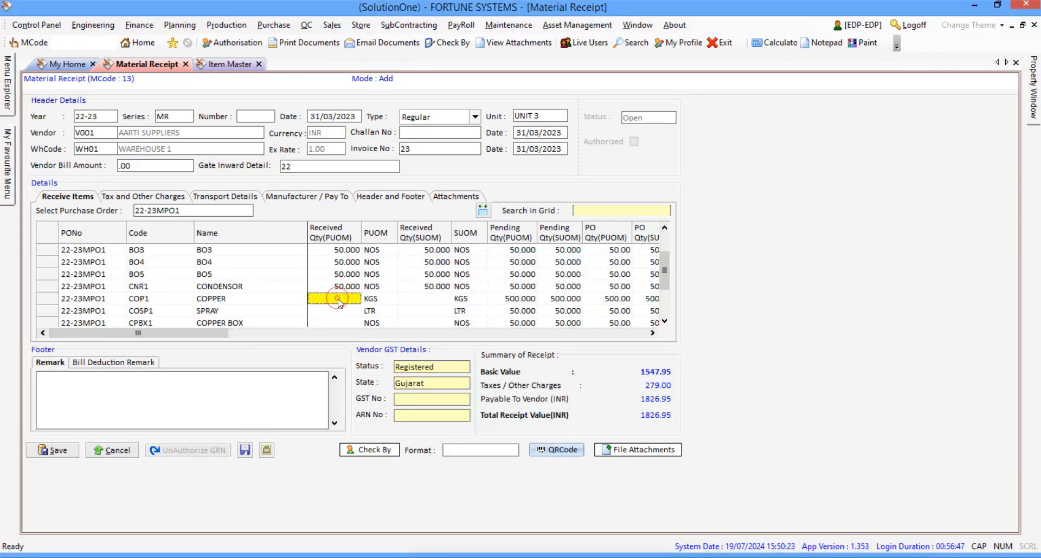
left_click(338, 299)
left_click(358, 241)
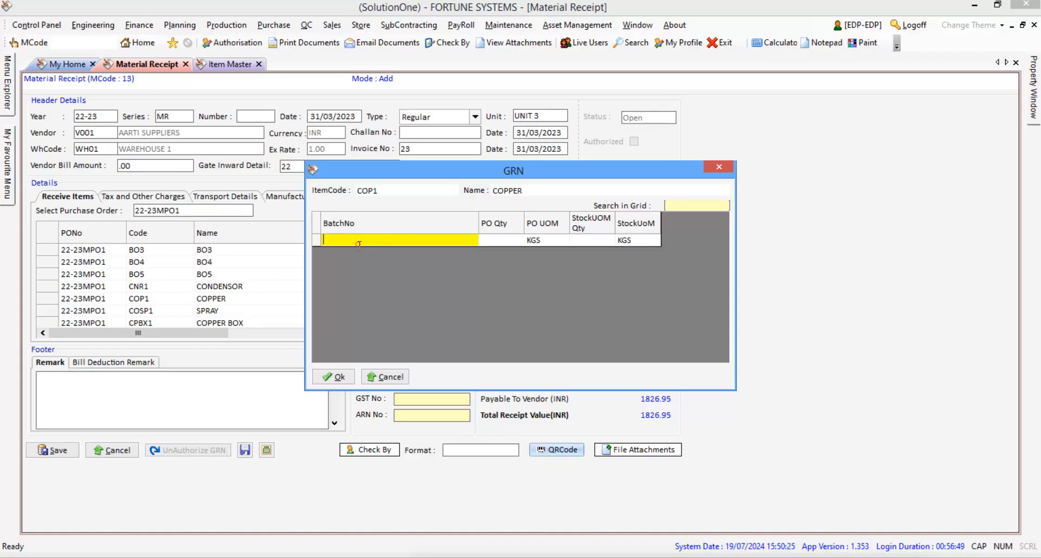
Step: Enter batch number 21212 with a PO quantity of 50 for COP1 and accept the batch entry
type("21212")
key("Return")
left_click(488, 241)
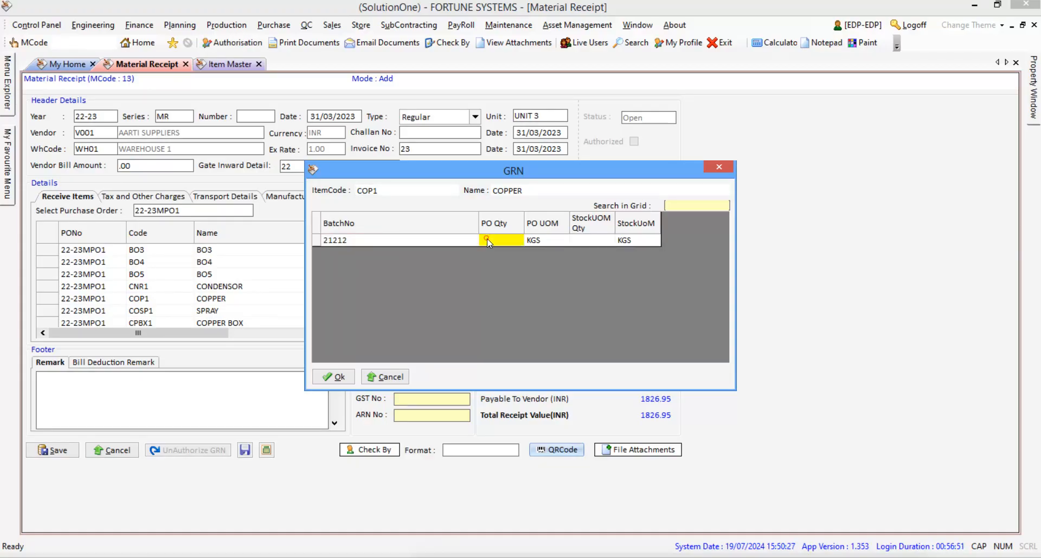
type("50")
key("Tab")
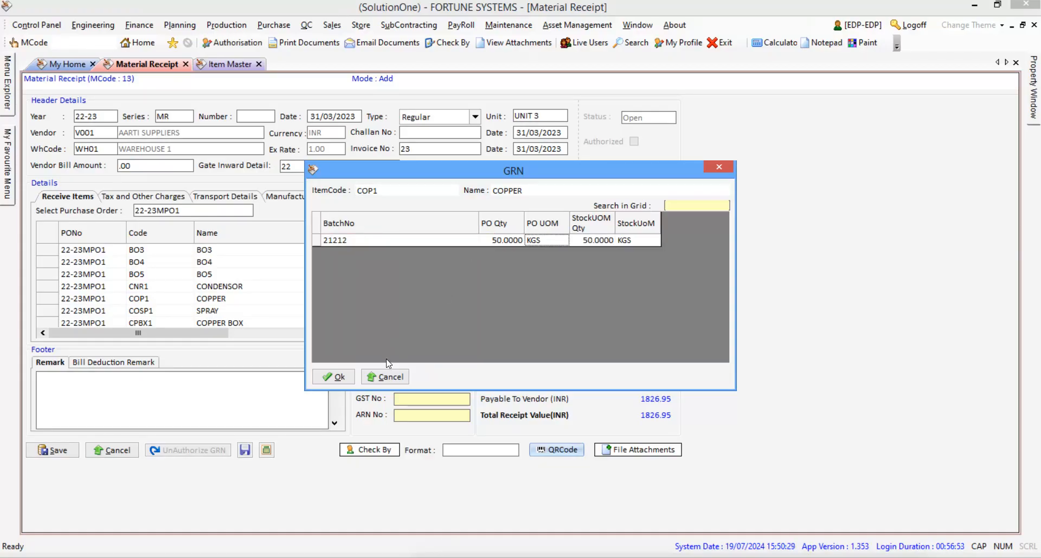
left_click(331, 377)
Step: Insert COSP1's opening balance for WH01 with zero quantity and rate
left_click(352, 310)
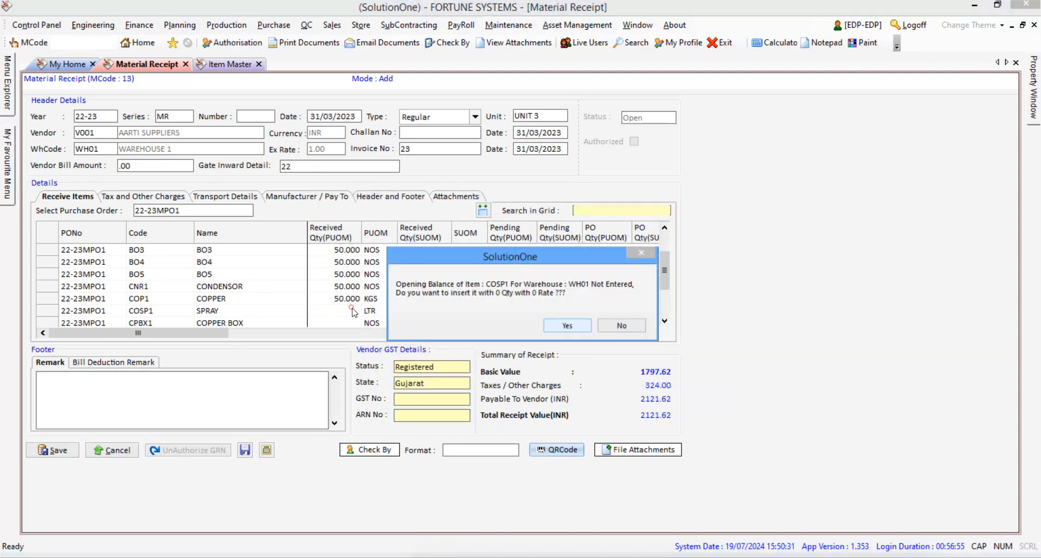
left_click(569, 327)
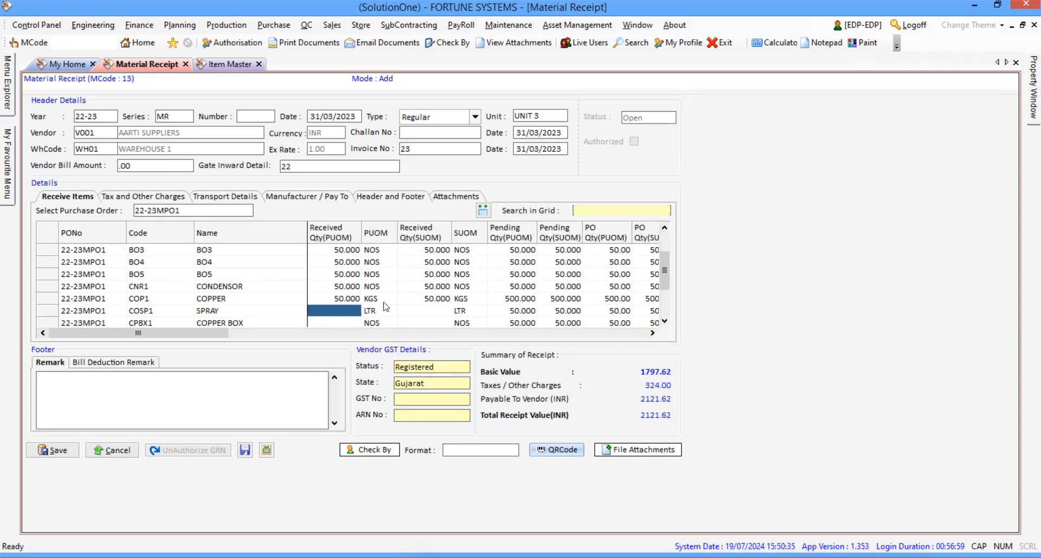
Step: Set the PO quantity of COP1's batch 21212 to 500 and accept the batch entry
left_click(343, 300)
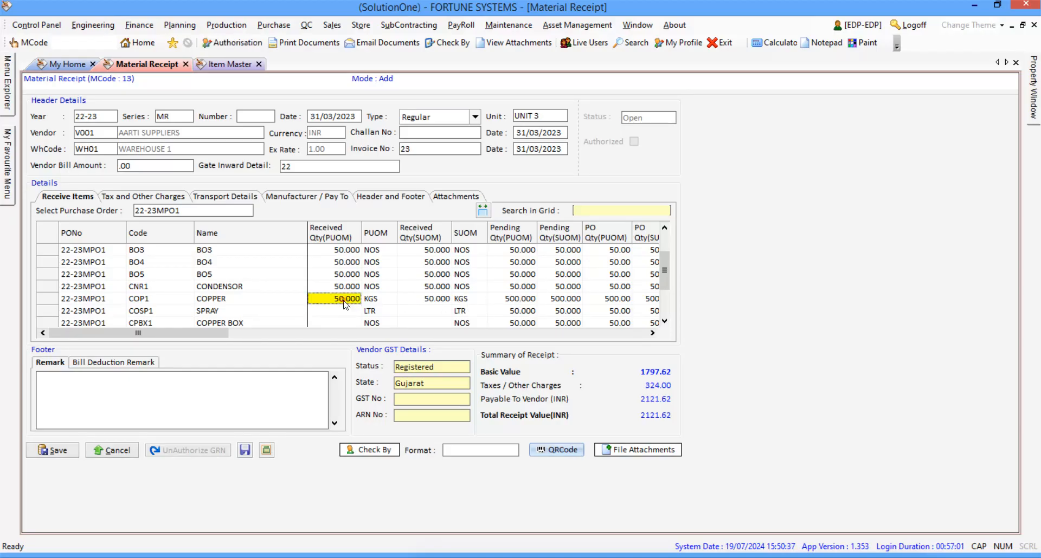
key("Return")
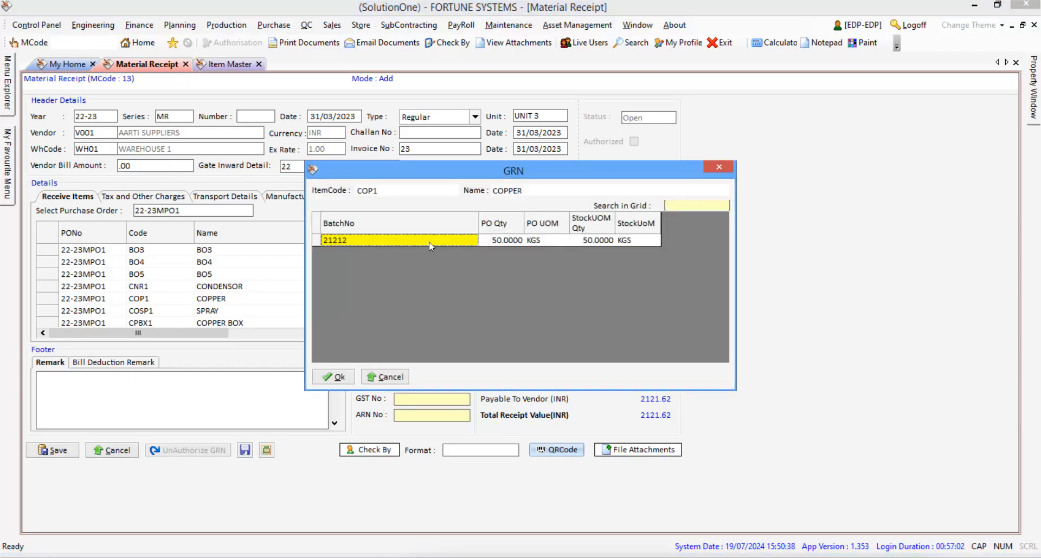
left_click(494, 239)
type("500")
key("Tab")
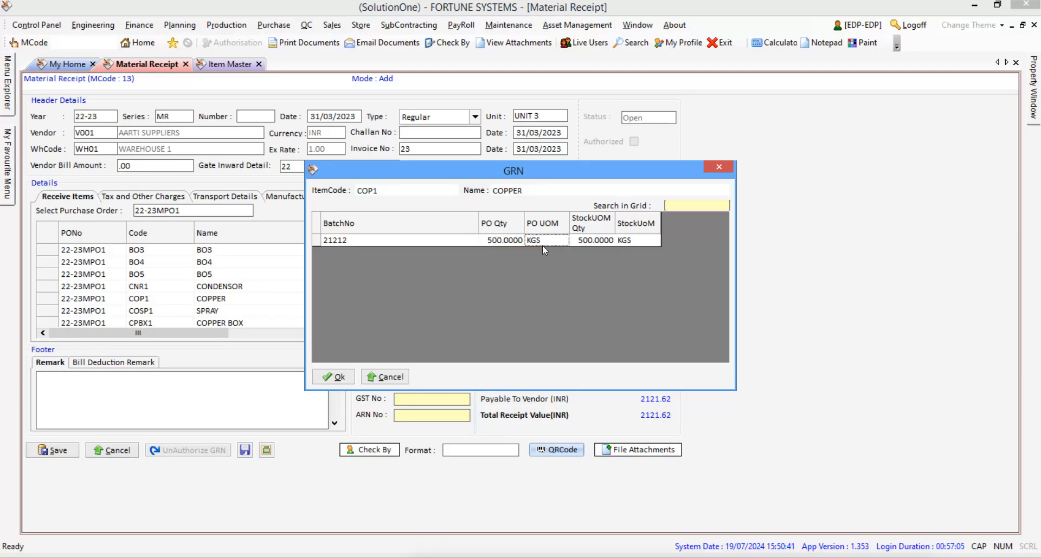
left_click(341, 373)
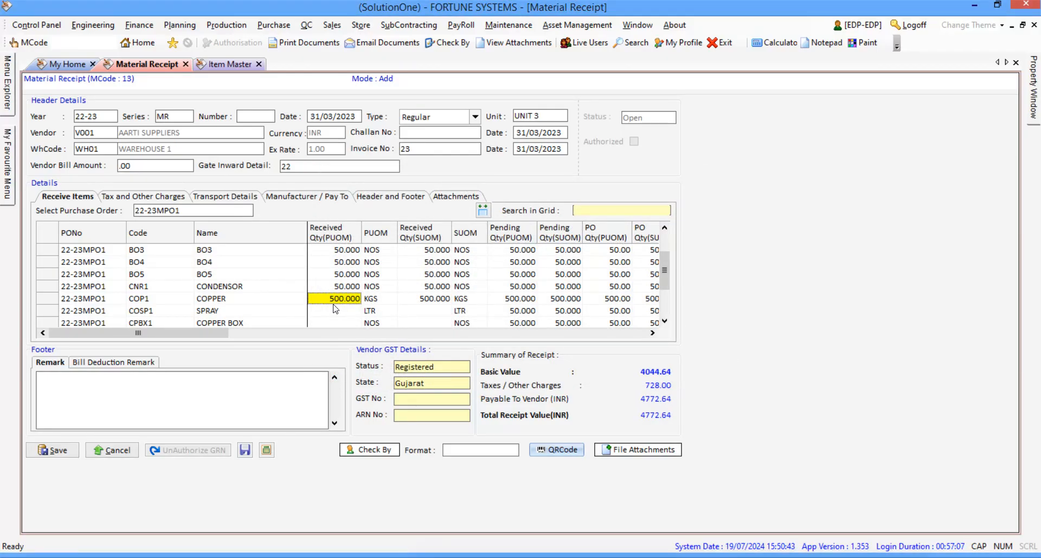
Step: Open the batch entry for COSP1's received quantity and enter batch number TRREE
scroll(363, 306, "up", 1)
scroll(378, 295, "down", 2)
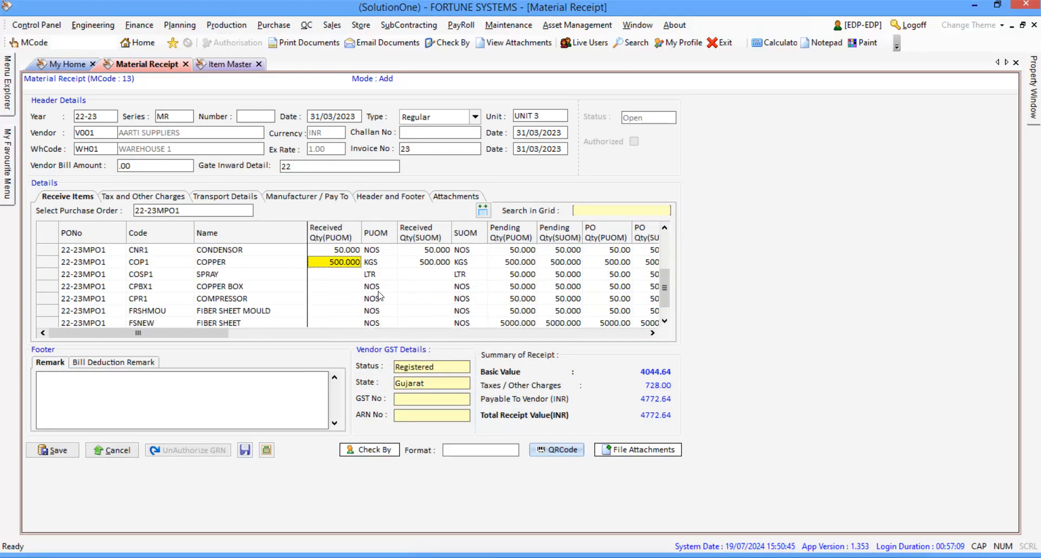
left_click(342, 324)
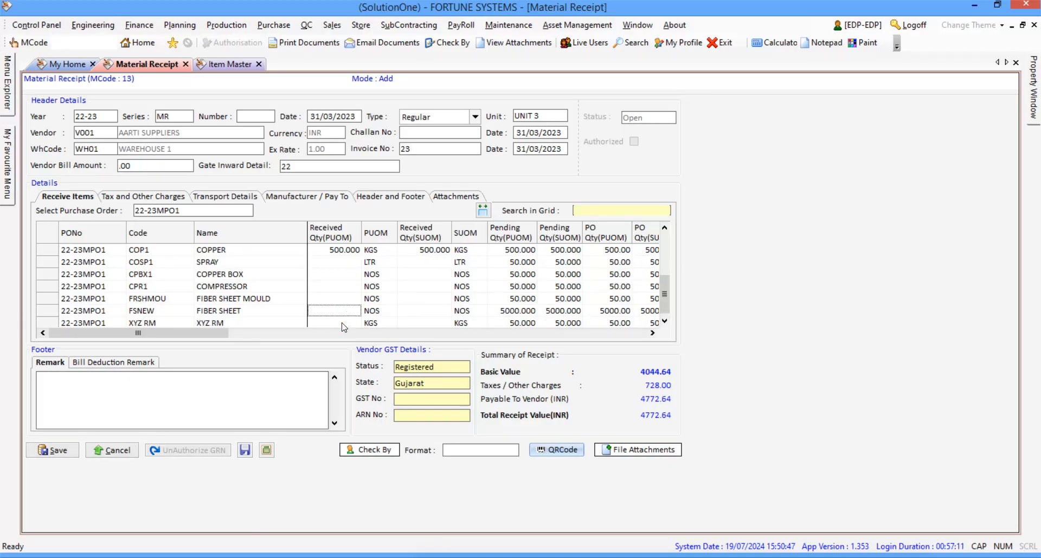
scroll(341, 327, "up", 2)
scroll(342, 325, "down", 1)
left_click(346, 299)
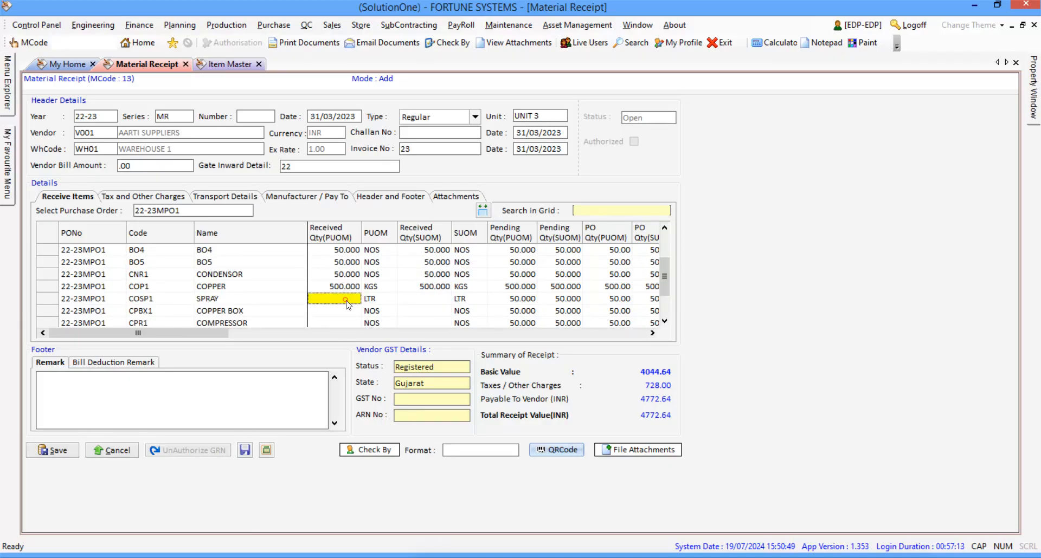
left_click(376, 244)
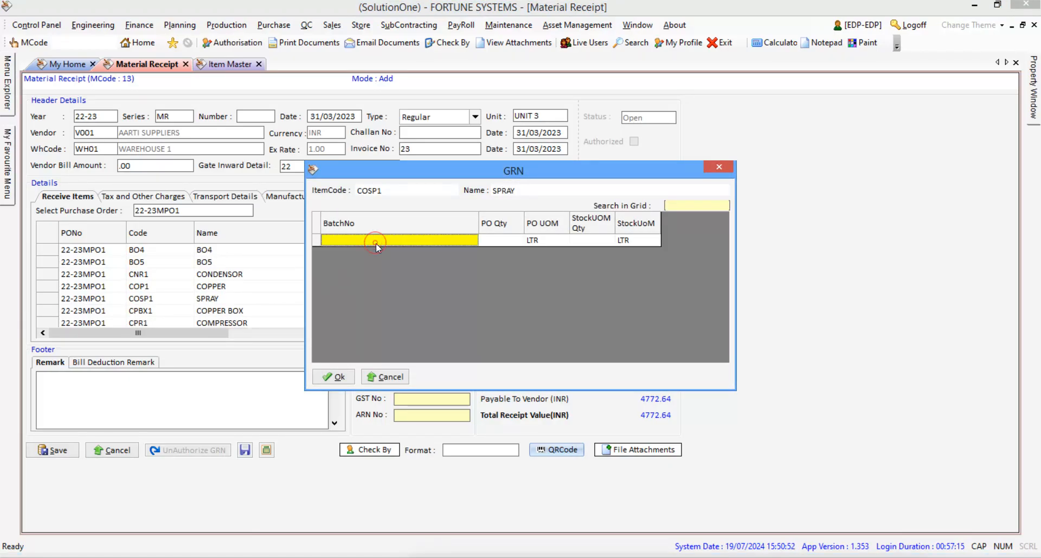
type("TRREE")
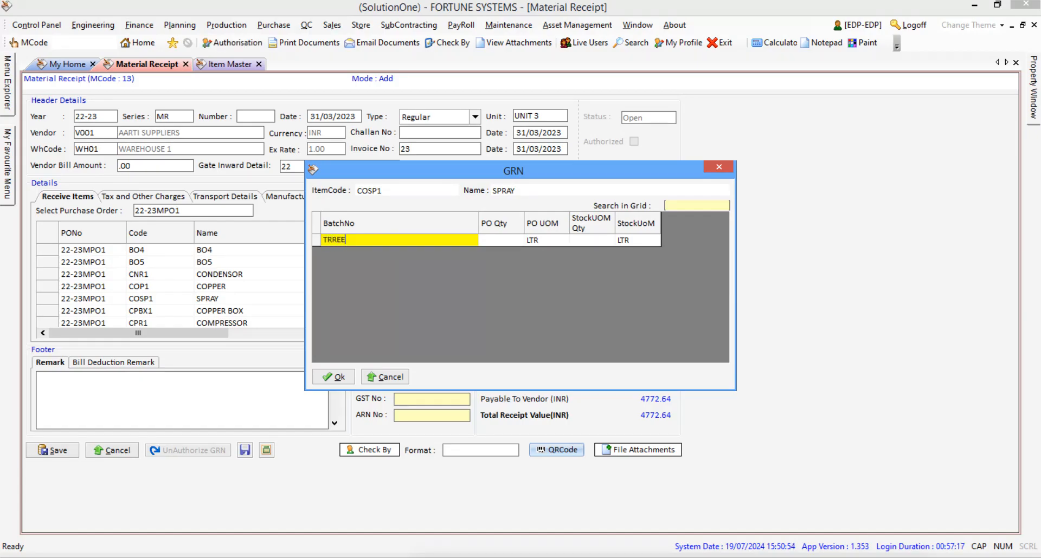
key("Return")
Step: Set the PO quantity of COSP1's batch to 50 and accept the batch entry
left_click(497, 244)
type("50")
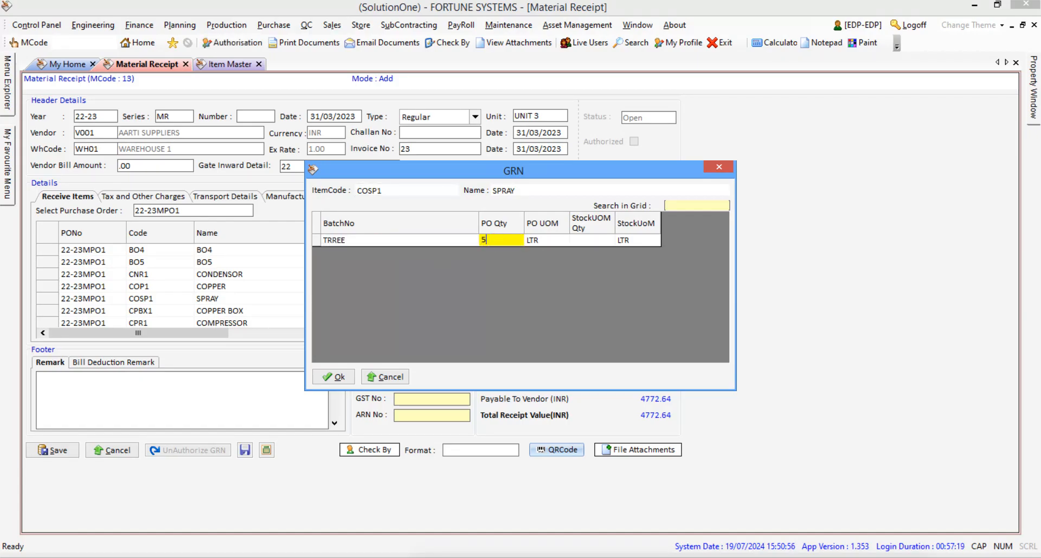
key("Tab")
left_click(334, 377)
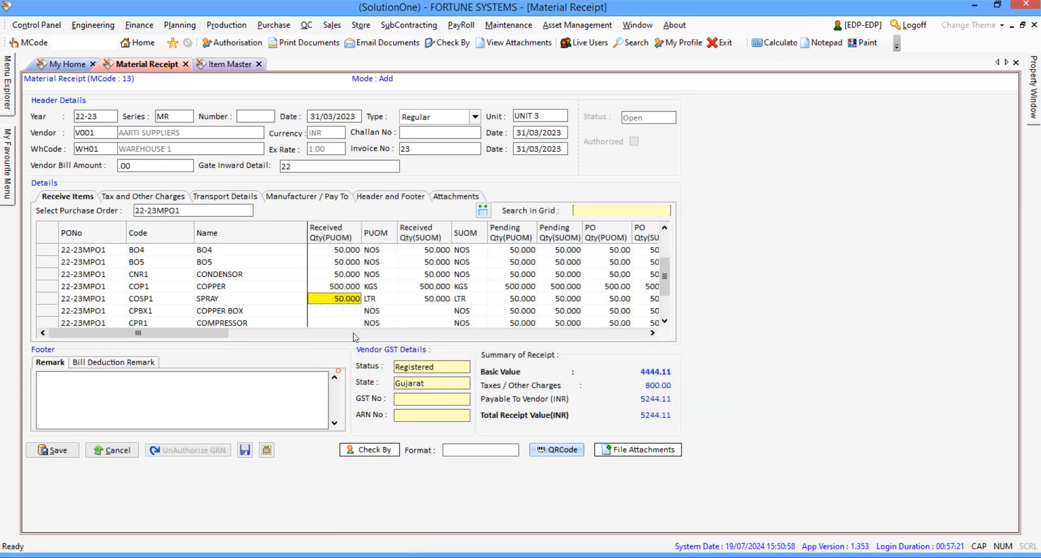
Step: Assign warehouse WH01 to item CPBX1 in the Item Master's stock data and save the item
left_click(344, 311)
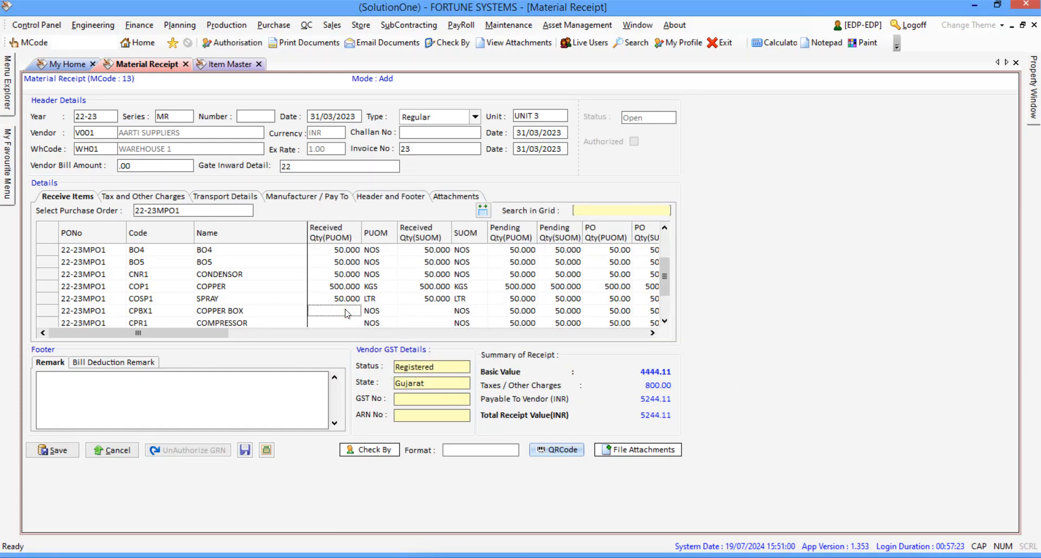
left_click(160, 309)
left_click(230, 65)
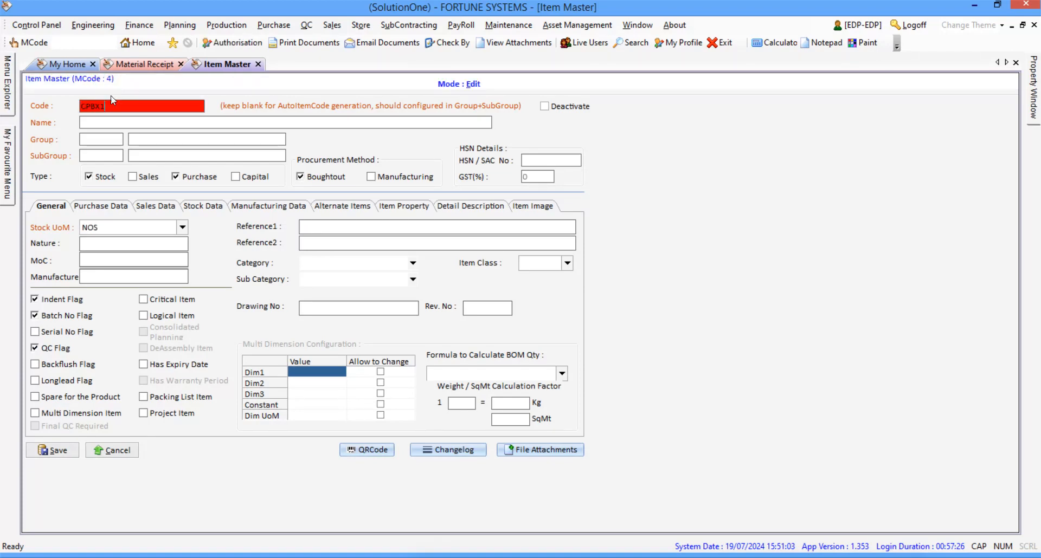
left_click(205, 207)
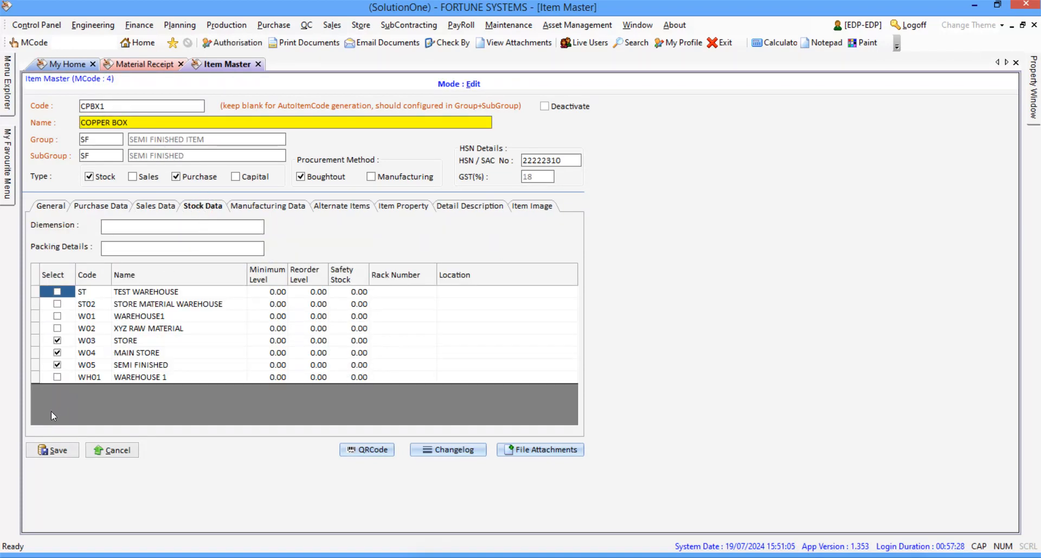
left_click(57, 377)
left_click(62, 450)
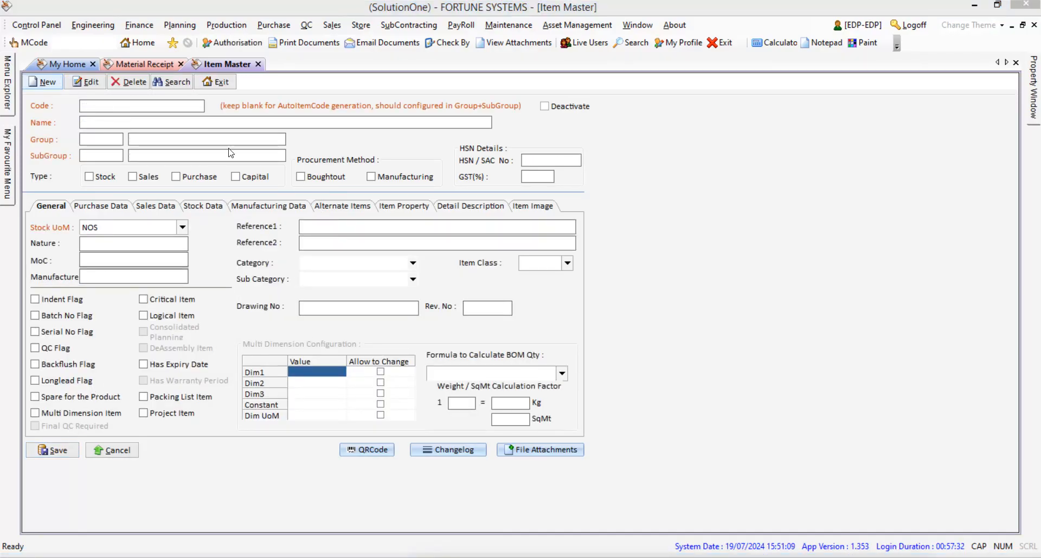
Step: Look up the compressor's code in the receipt, assign warehouse WH01 to item CPR1 in the Item Master, and save it
left_click(123, 63)
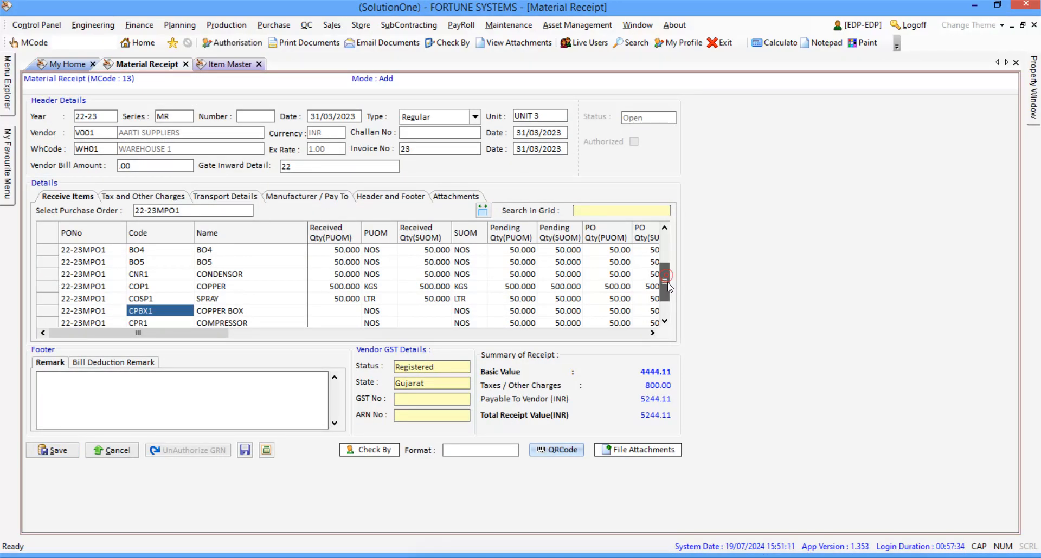
scroll(670, 300, "down", 2)
scroll(670, 300, "down", 2)
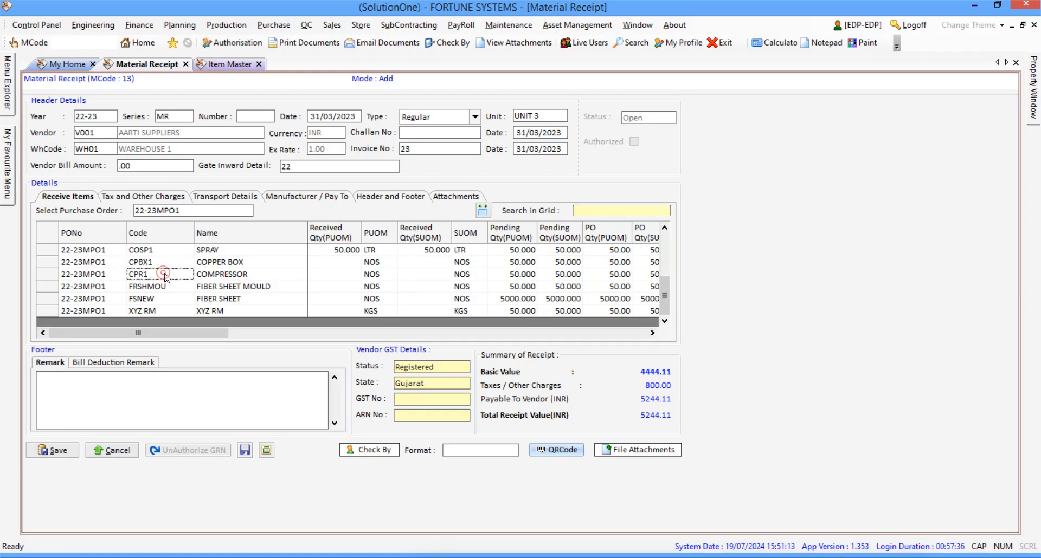
left_click(227, 64)
left_click(85, 82)
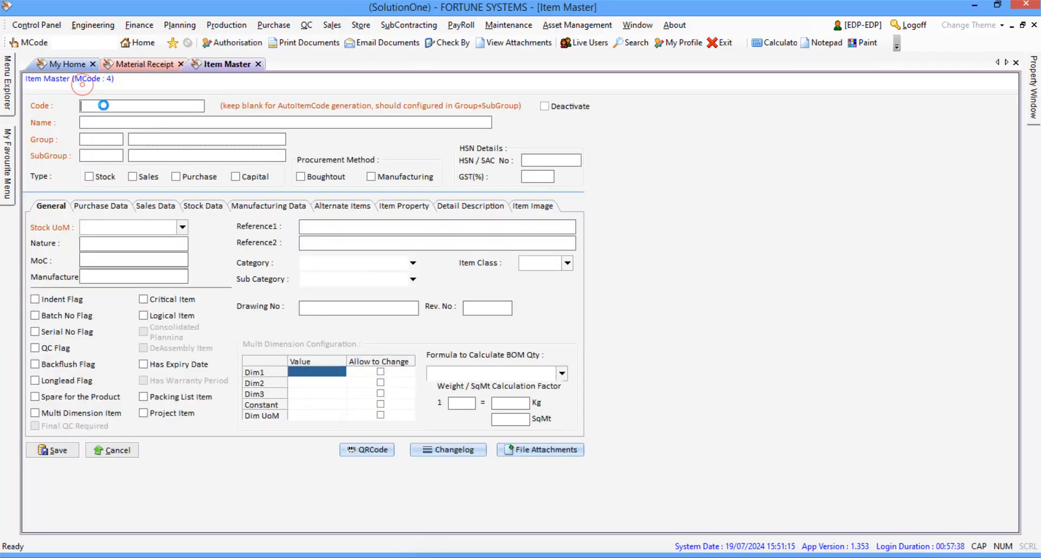
type("CPR1")
key("Tab")
left_click(196, 207)
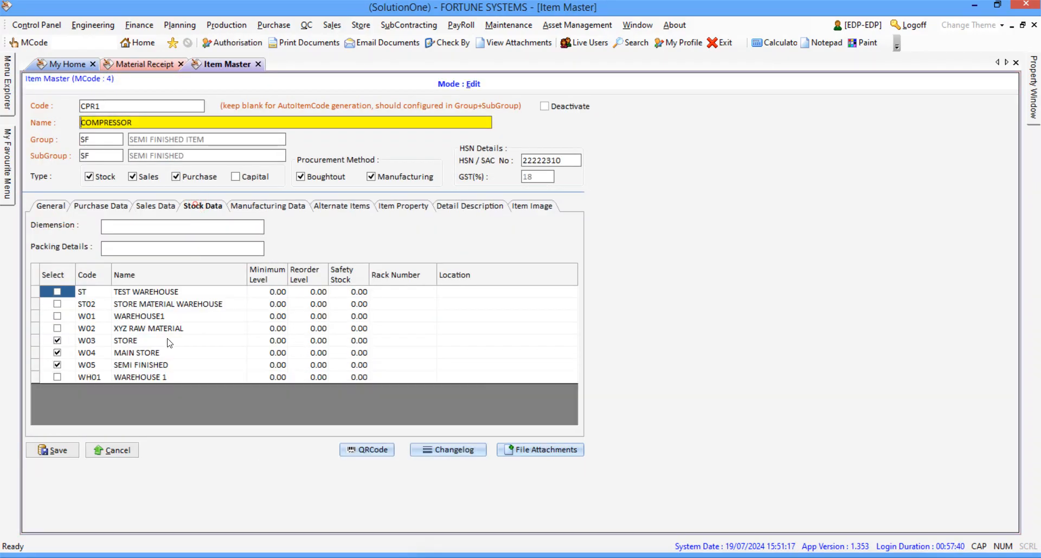
left_click(57, 377)
left_click(76, 449)
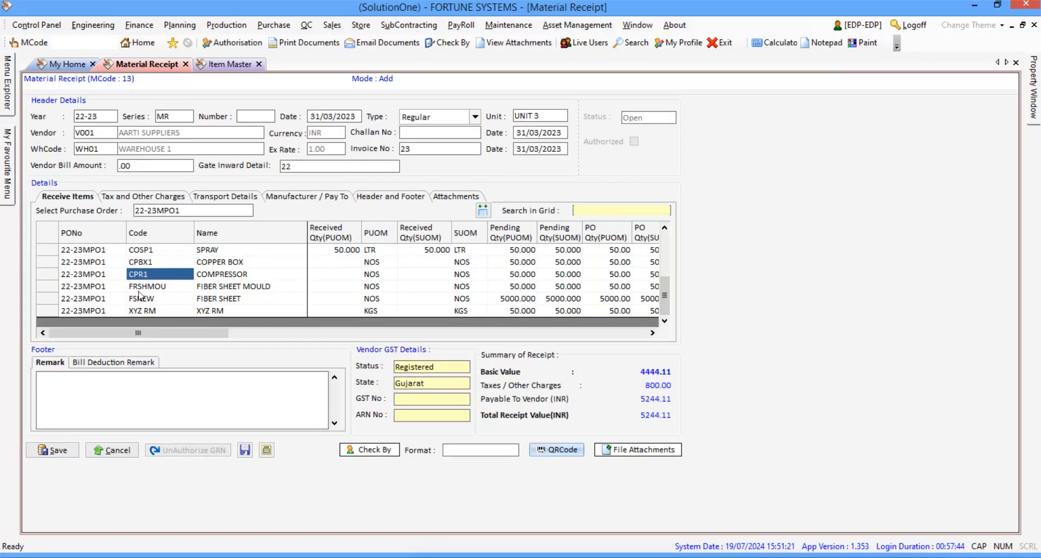
Step: Assign warehouse WH01 to item FRSHMOU in the Item Master's stock data and save the item
left_click(142, 288)
left_click(220, 65)
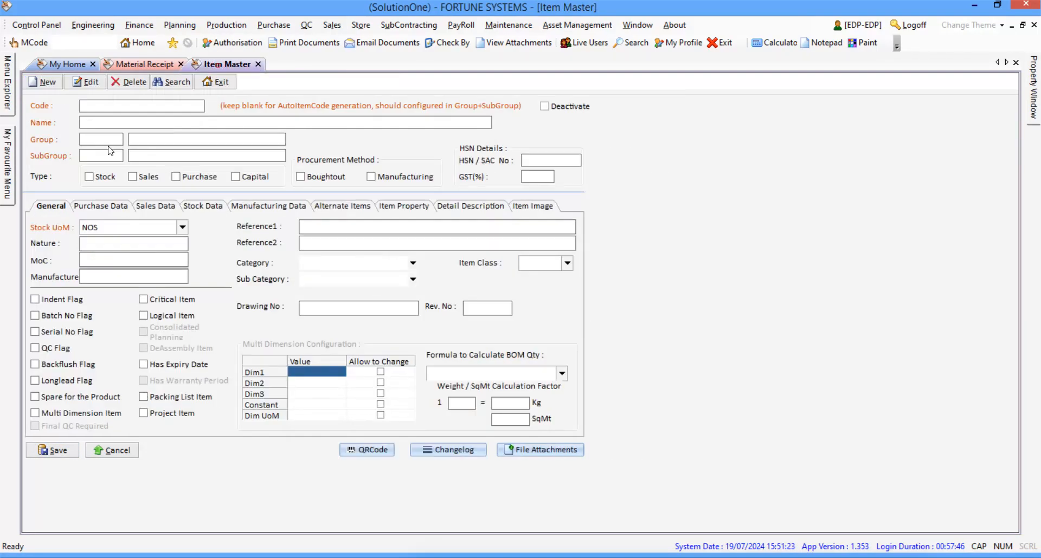
left_click(91, 87)
type("FRSHMOU")
key("Return")
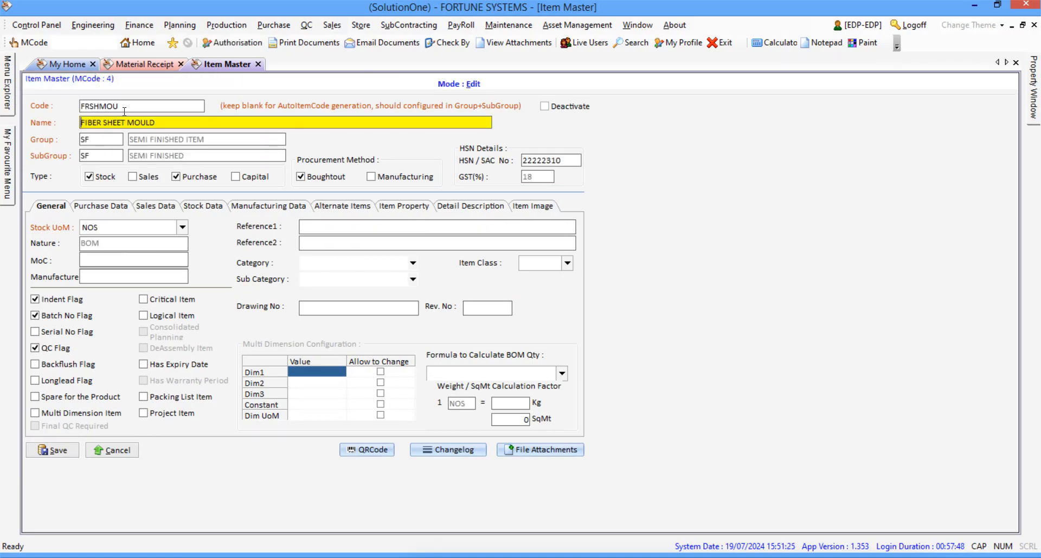
left_click(203, 206)
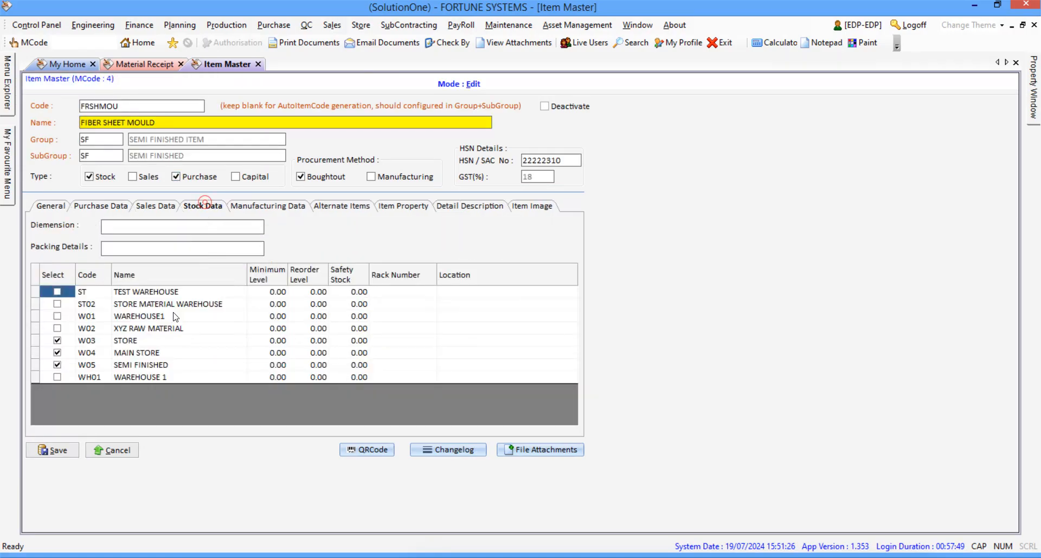
left_click(67, 378)
left_click(60, 452)
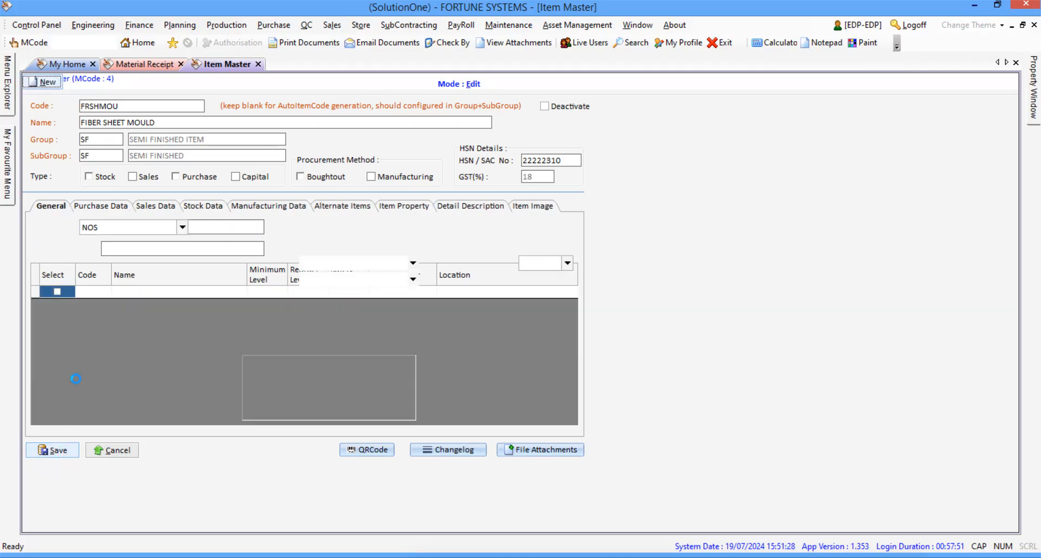
Step: Look up the fiber sheet's code in the receipt, assign warehouse WH01 to item FSNEW in the Item Master, and save it
left_click(142, 64)
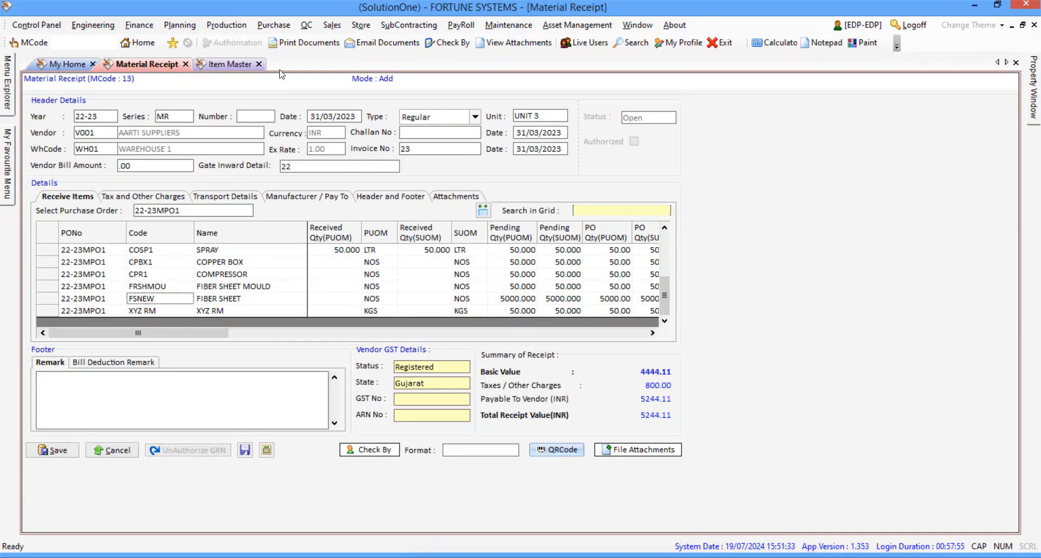
left_click(229, 64)
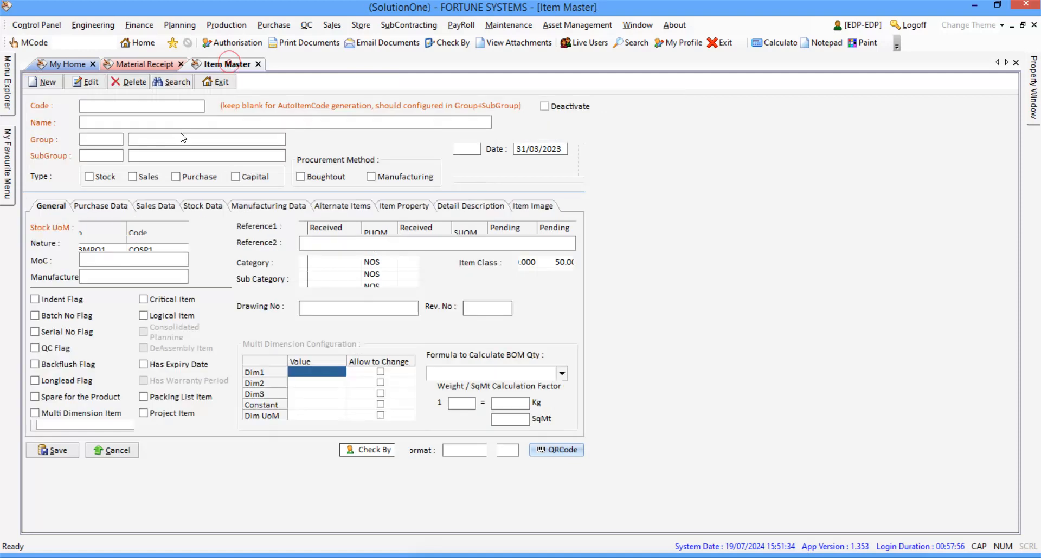
left_click(112, 105)
type("FSNEW")
key("Tab")
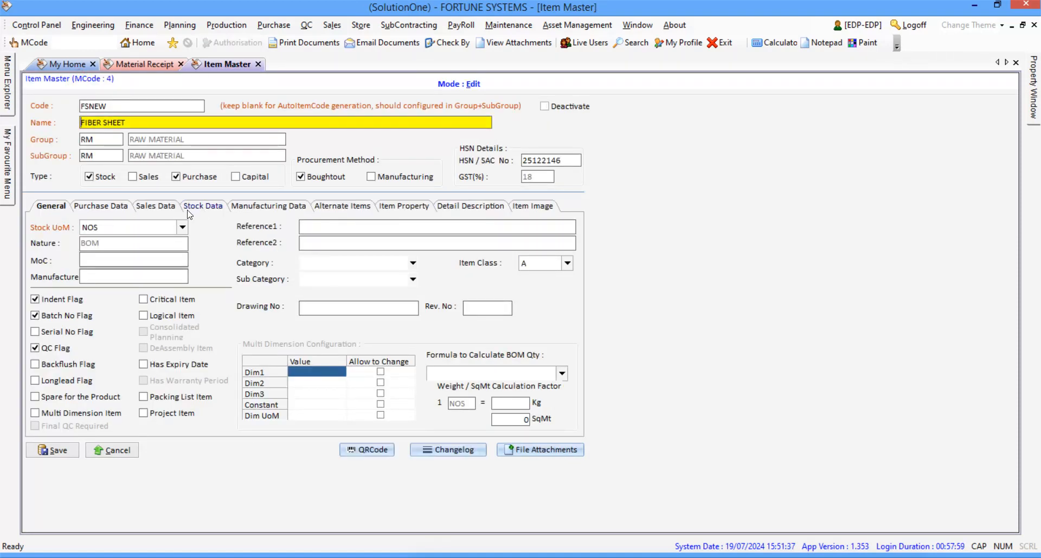
left_click(201, 207)
left_click(57, 377)
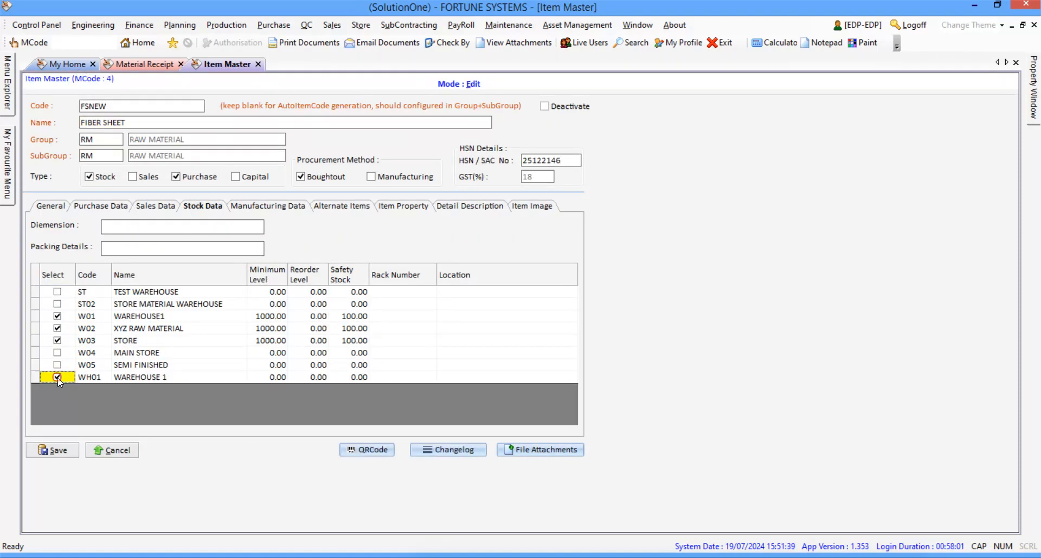
left_click(53, 450)
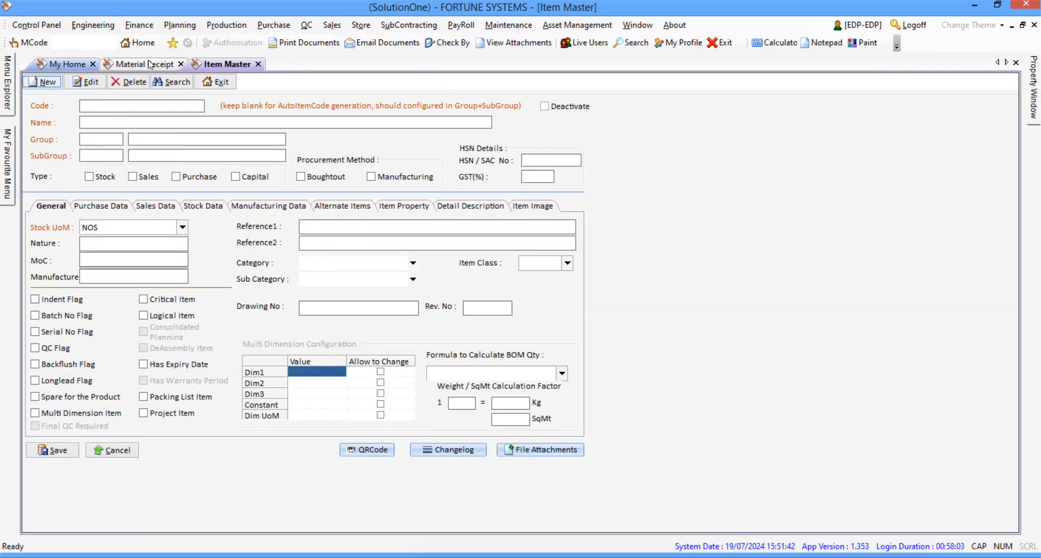
Step: Look up the last item's code in the receipt, assign warehouse WH01 to item XYZ RM in the Item Master, and save it
left_click(151, 64)
left_click(152, 314)
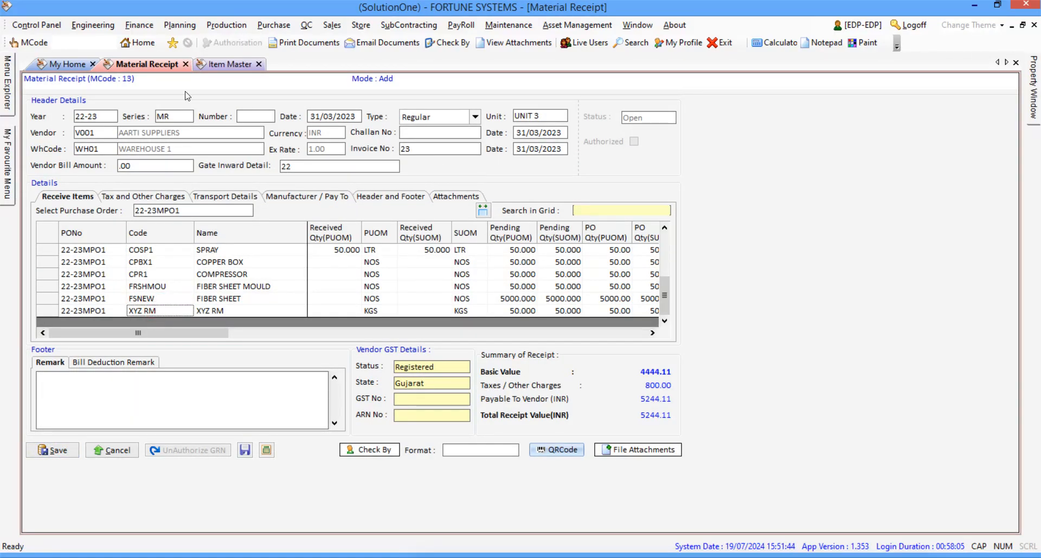
left_click(226, 64)
left_click(85, 78)
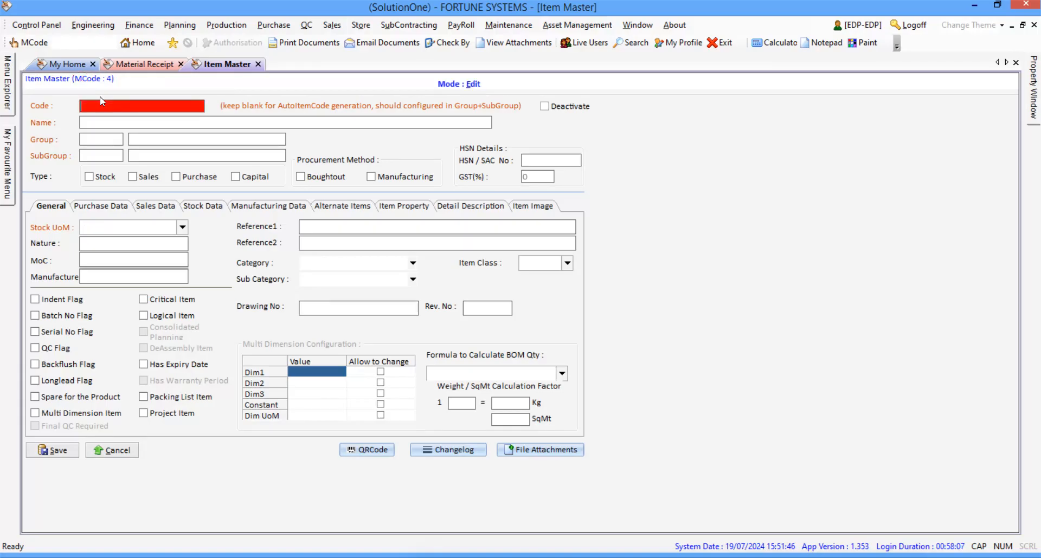
type("XYZ RM")
key("Tab")
left_click(202, 206)
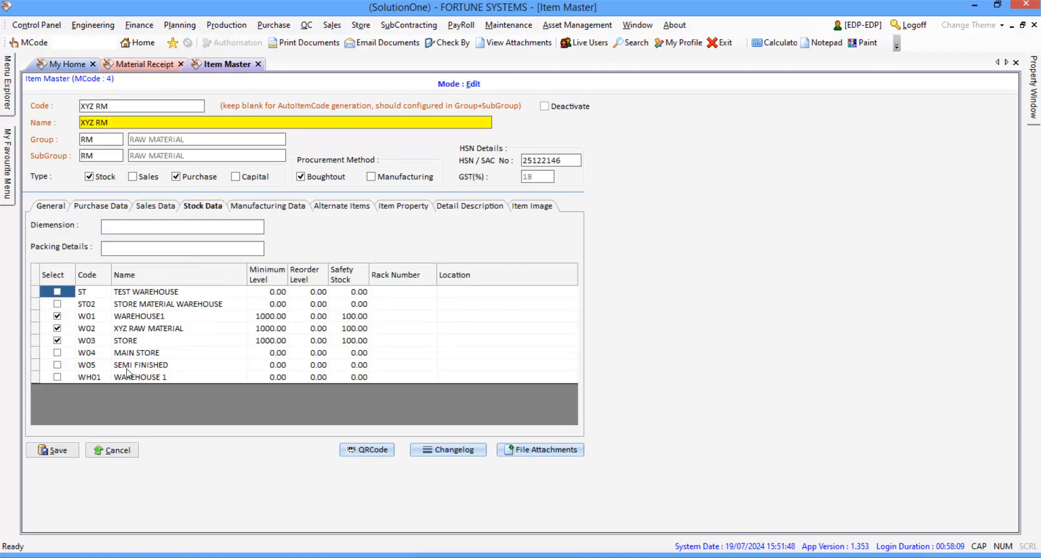
left_click(57, 377)
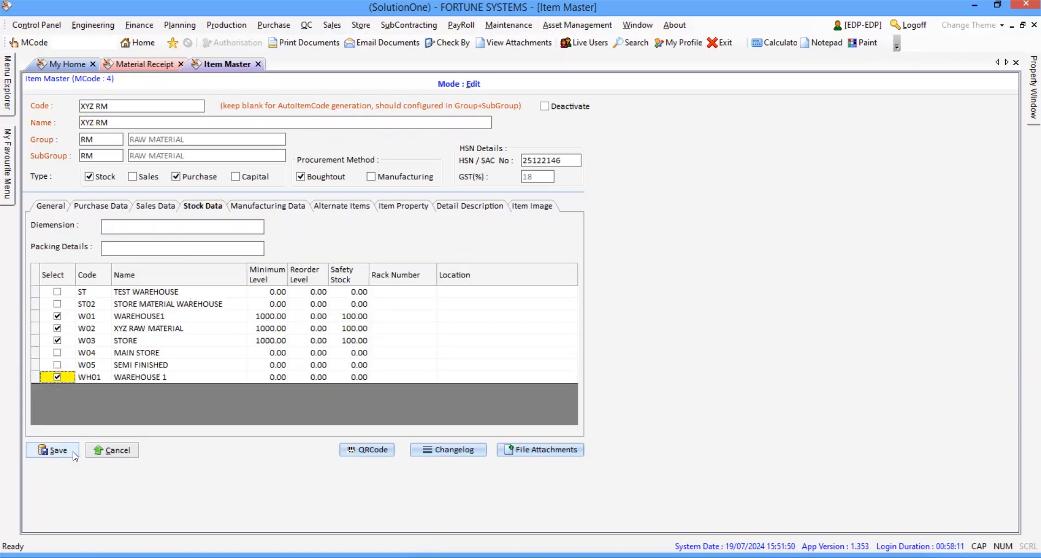
left_click(72, 450)
Step: In the Material Receipt, enter batch RTE with a PO quantity of 50 for CPBX1 and accept the batch entry
left_click(145, 64)
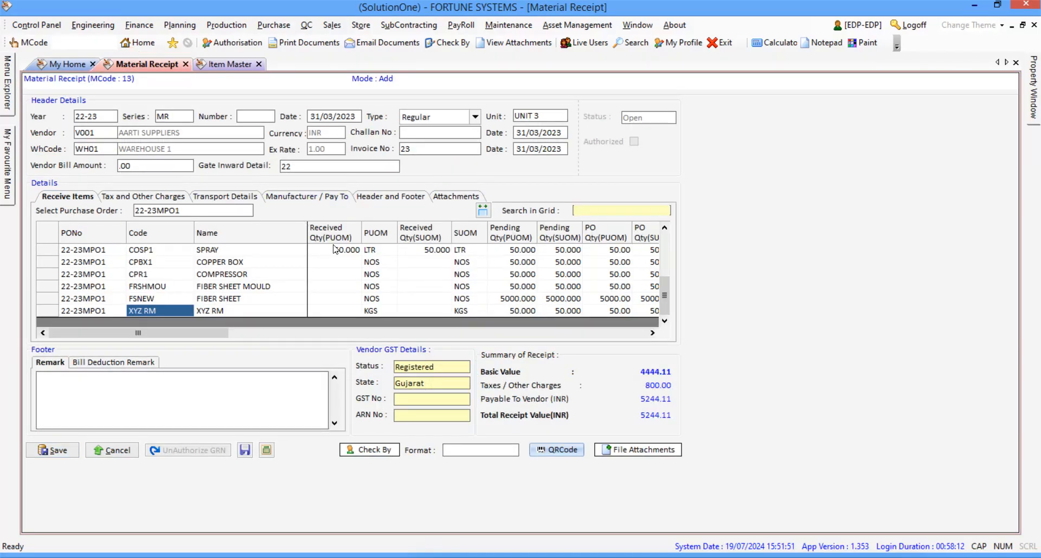
left_click(349, 268)
key("Return")
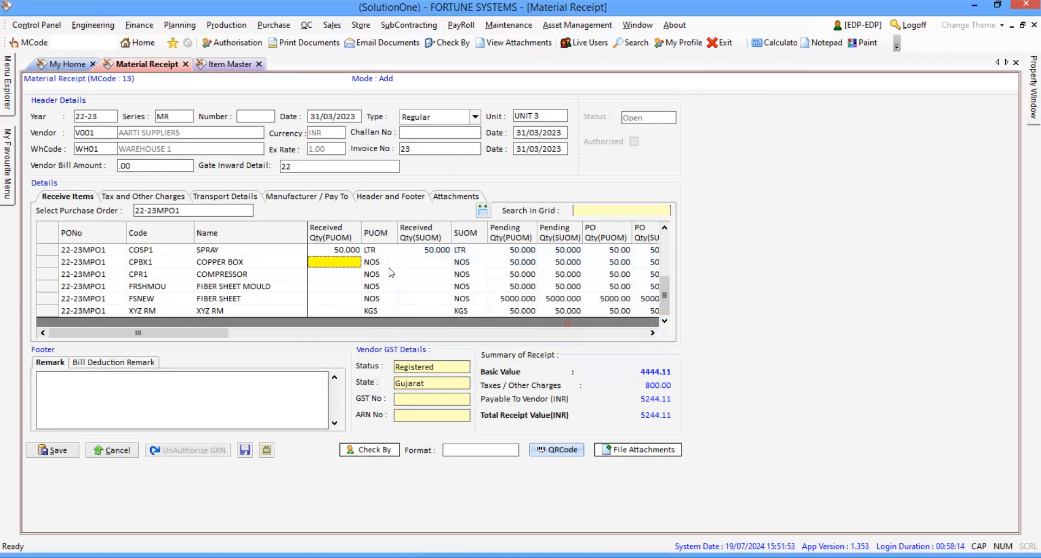
left_click(341, 268)
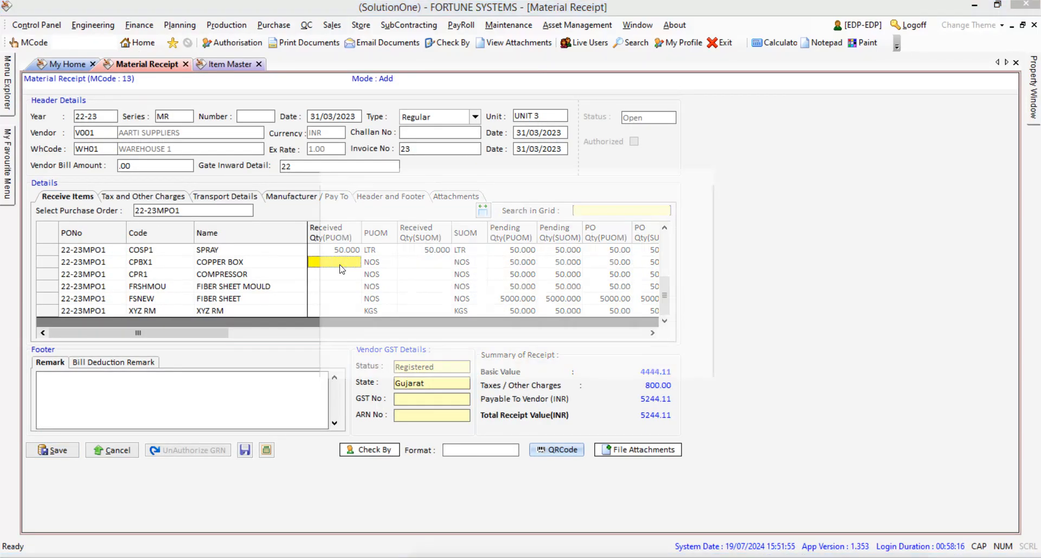
left_click(385, 240)
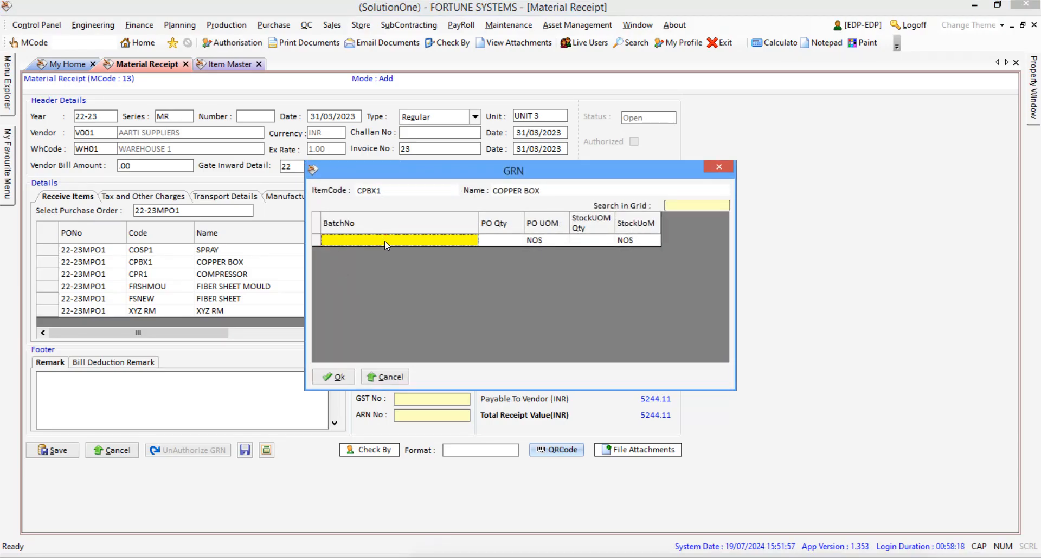
type("RTE")
key("Return")
left_click(492, 242)
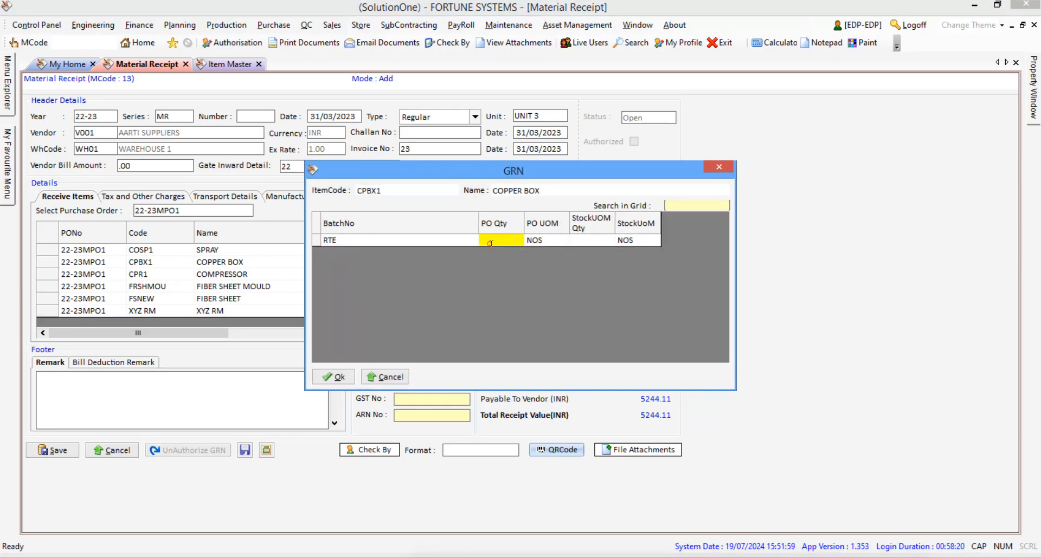
type("50")
key("Return")
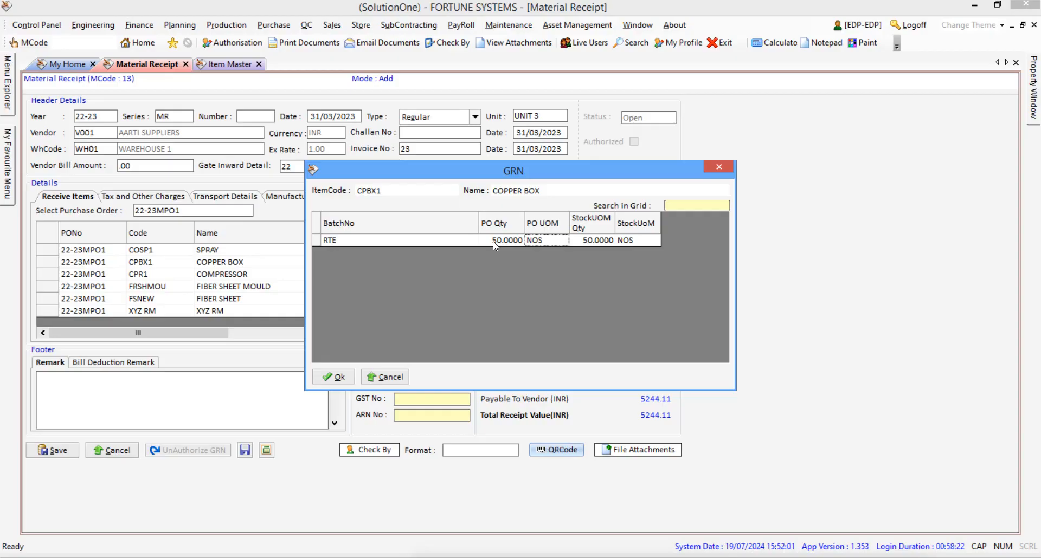
left_click(333, 377)
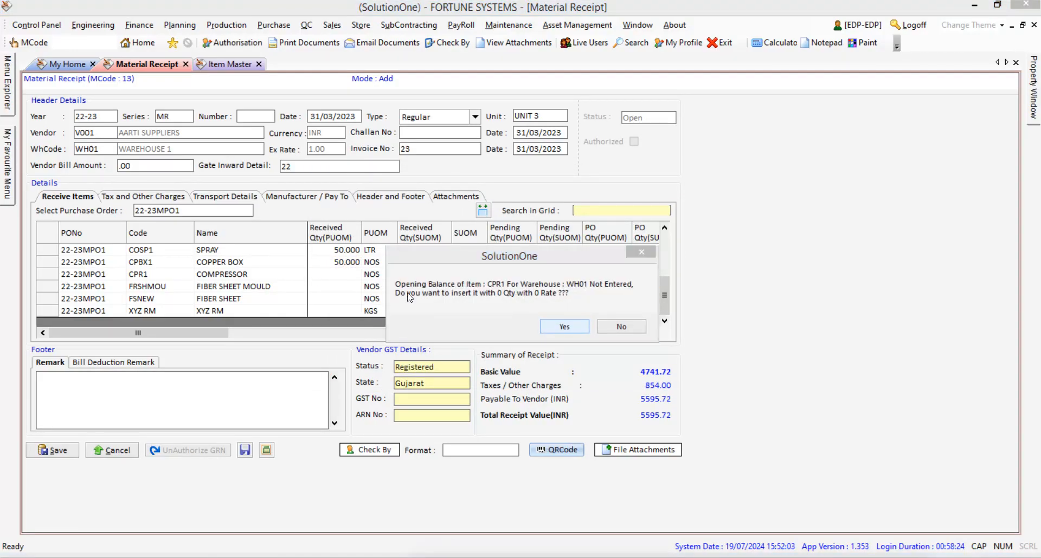
Step: Insert CPR1's WH01 opening balance with zero quantity and rate, and enter batch RDFDG with a PO quantity of 50
left_click(563, 325)
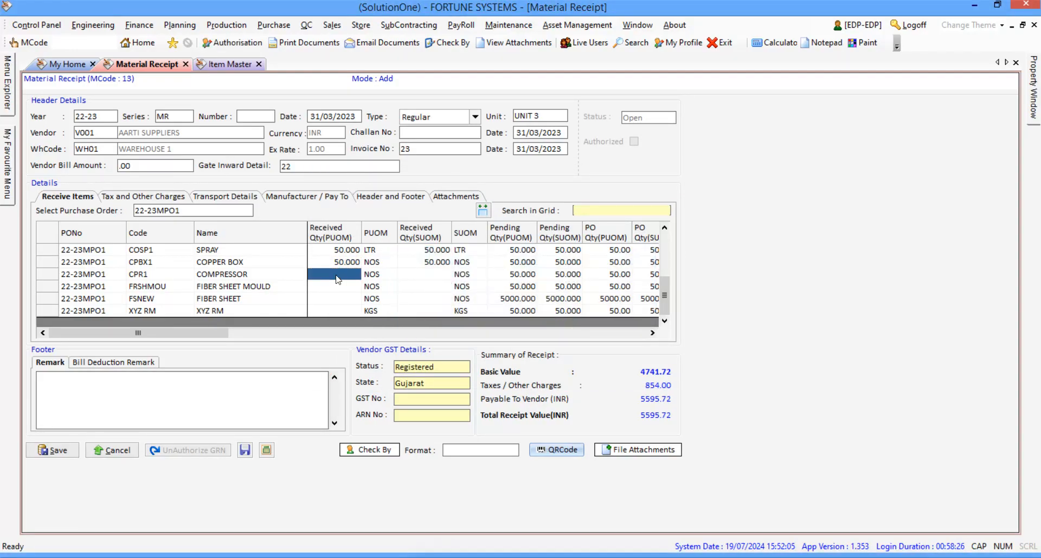
double_click(324, 266)
left_click(349, 242)
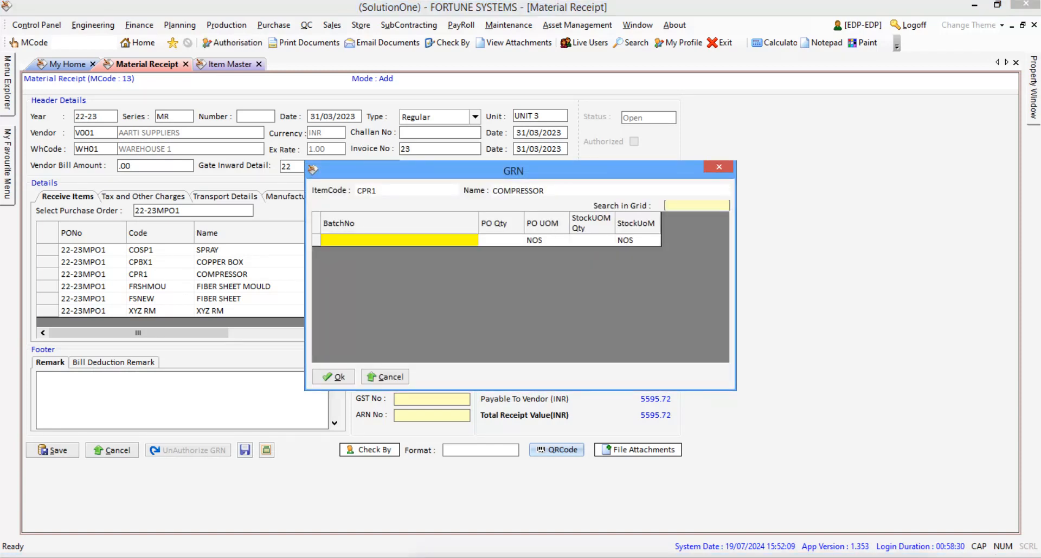
type("RDFDG")
left_click(514, 242)
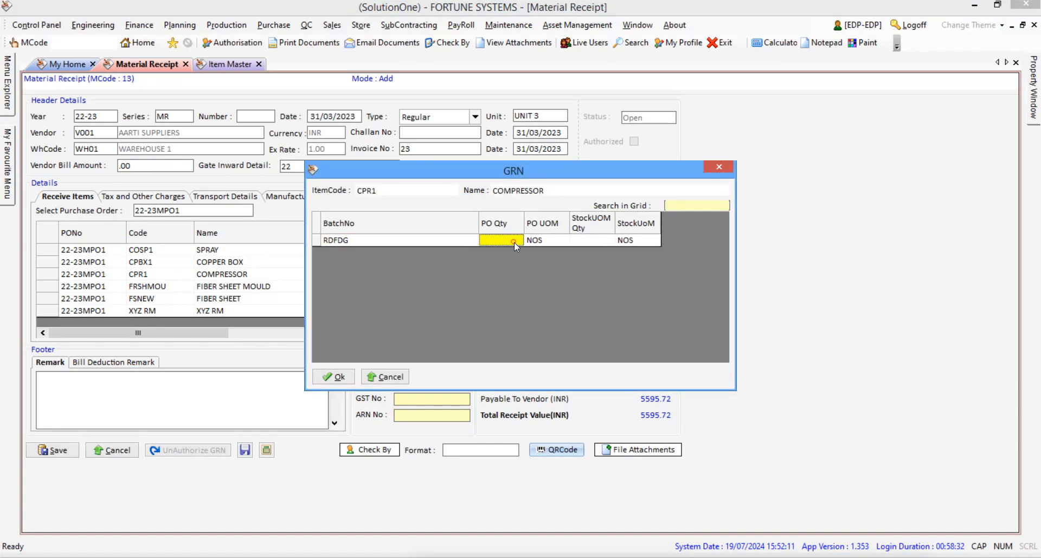
key("Return")
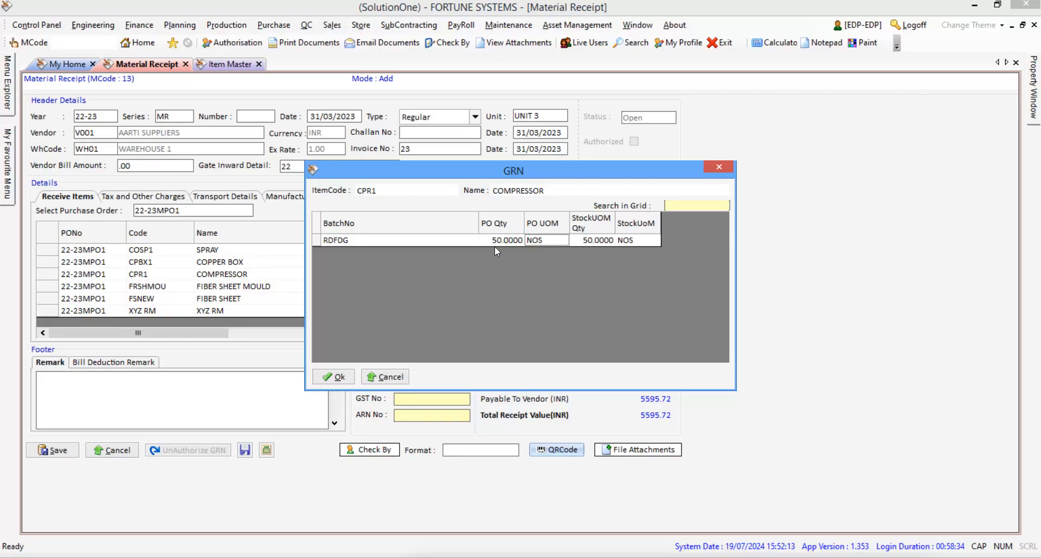
left_click(329, 377)
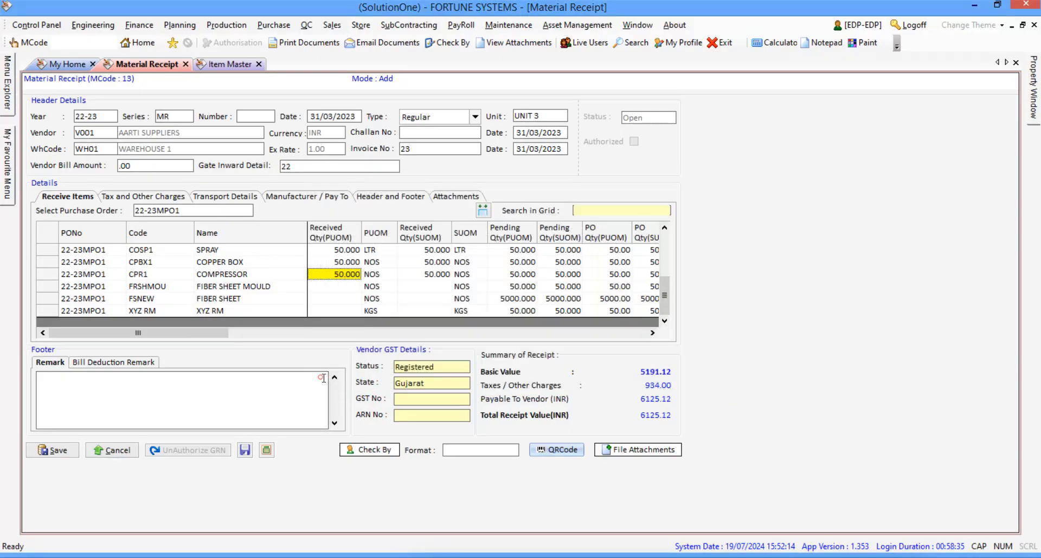
Step: Agree to insert FRSHMOU's opening balance, and enter batch HDFDER with a PO quantity of 50 for it
left_click(343, 286)
left_click(557, 324)
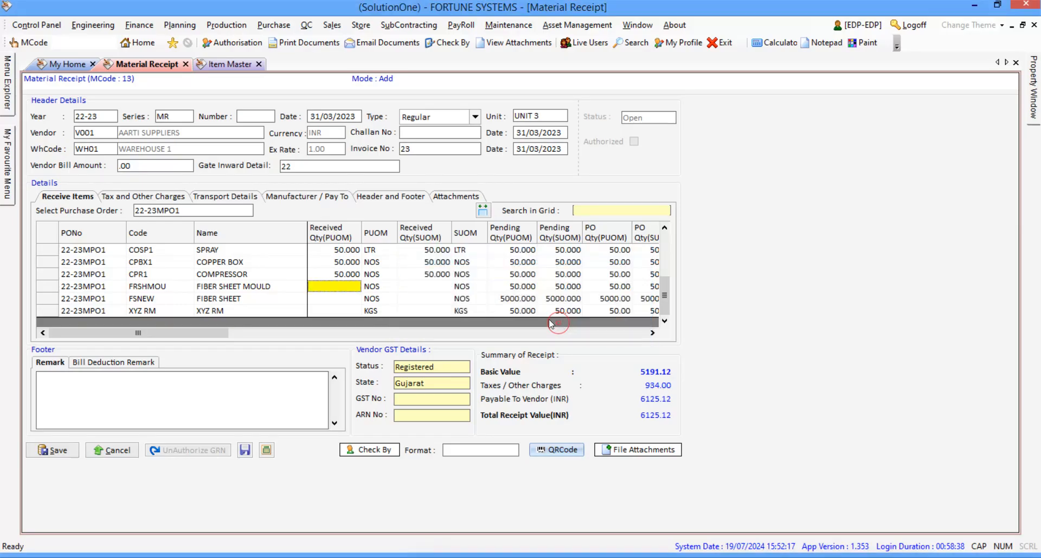
left_click(347, 287)
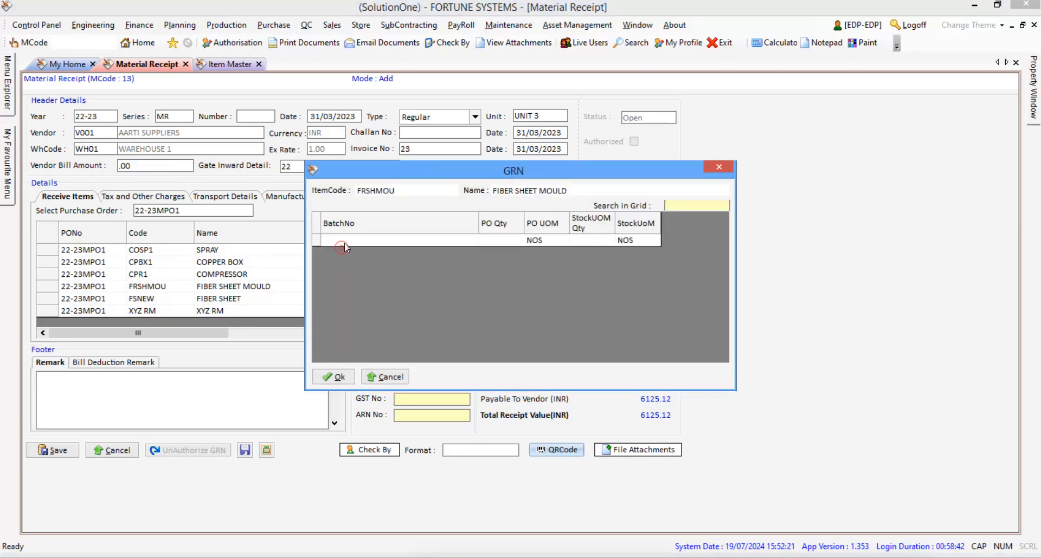
left_click(341, 247)
type("HDFDER")
left_click(495, 243)
type("50")
key("Tab")
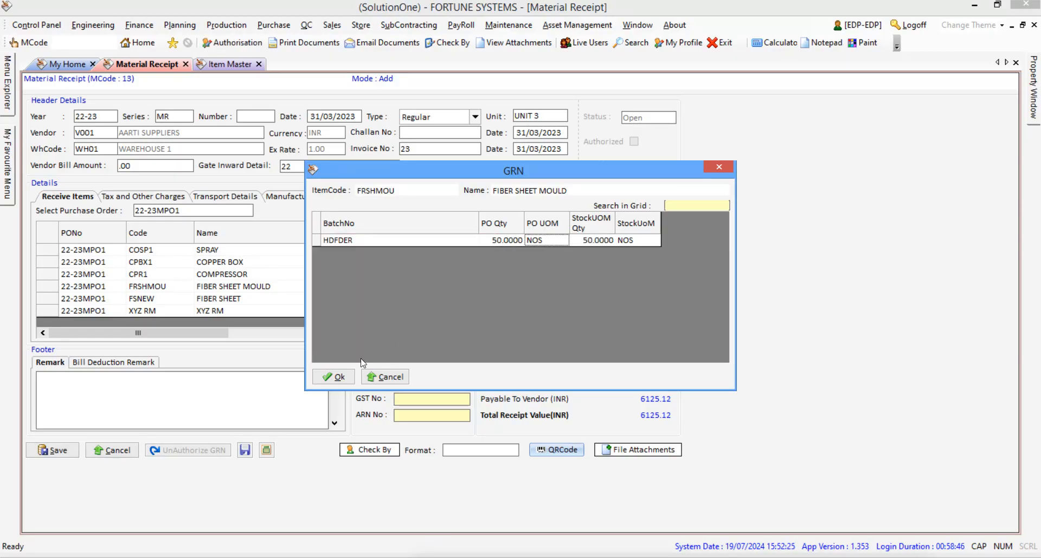
left_click(339, 377)
Step: Insert FSNEW's WH01 opening balance with zero quantity and rate, and enter batch FSDFDRER with a PO quantity of 5000
left_click(344, 295)
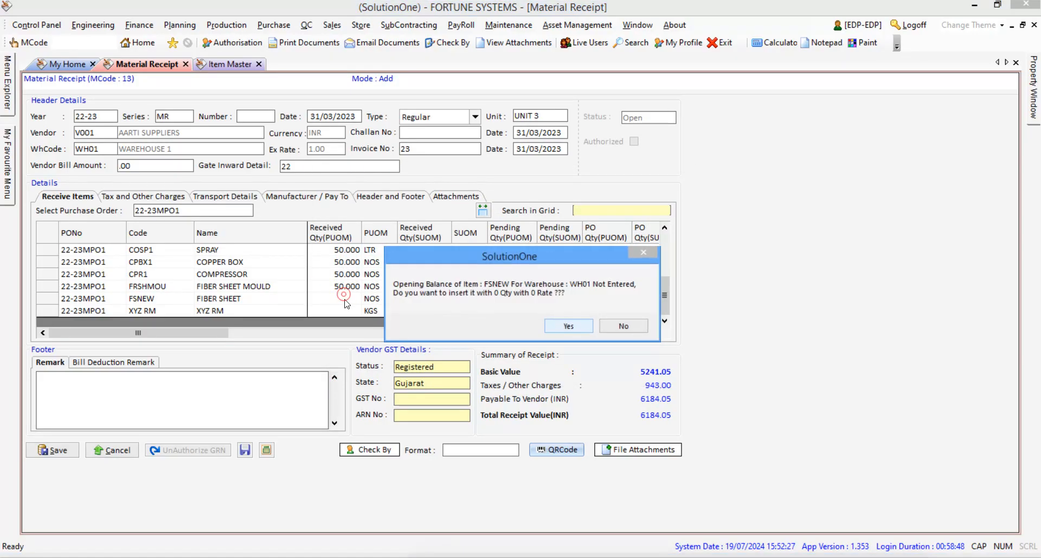
left_click(569, 326)
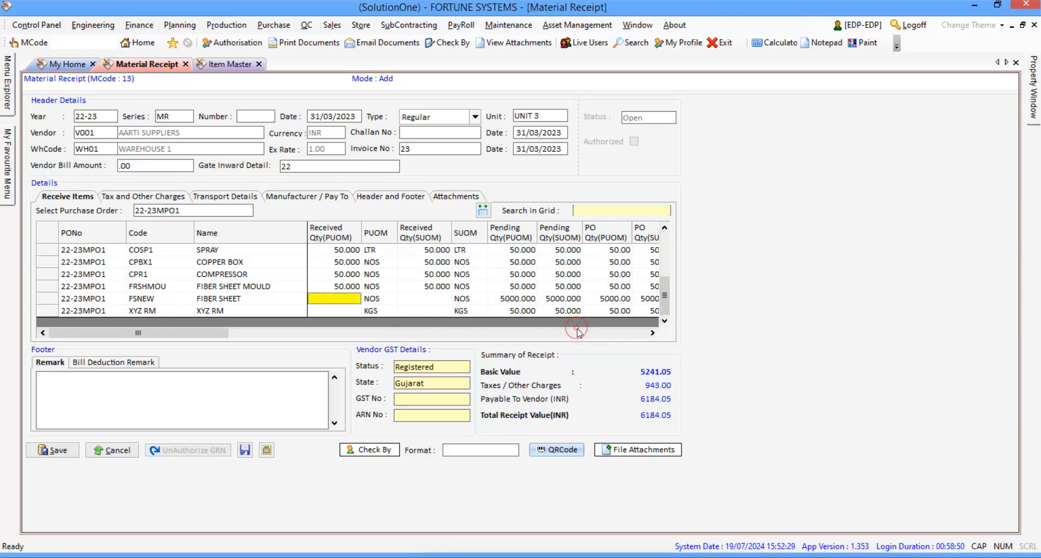
left_click(320, 301)
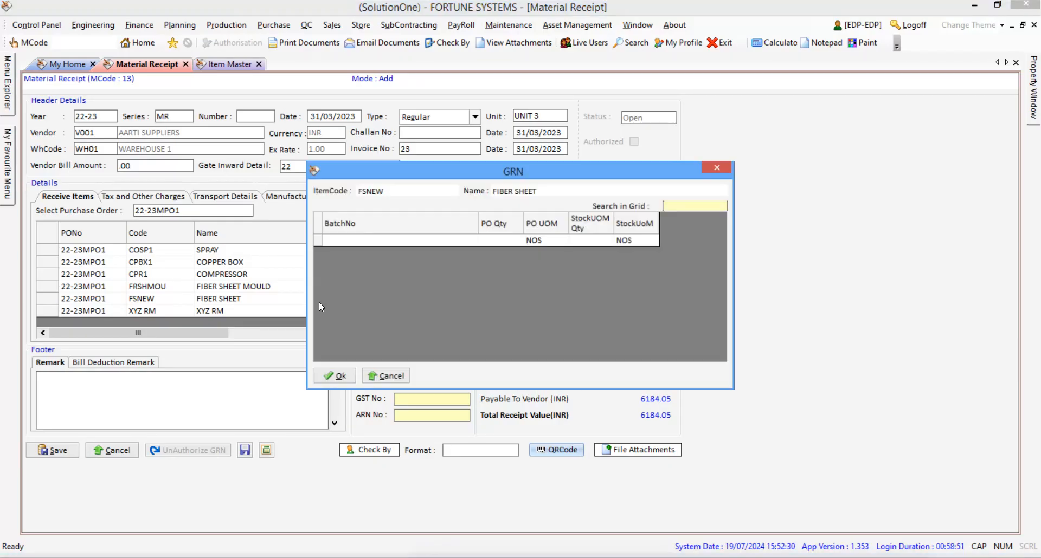
left_click(349, 243)
type("FSDFDRER")
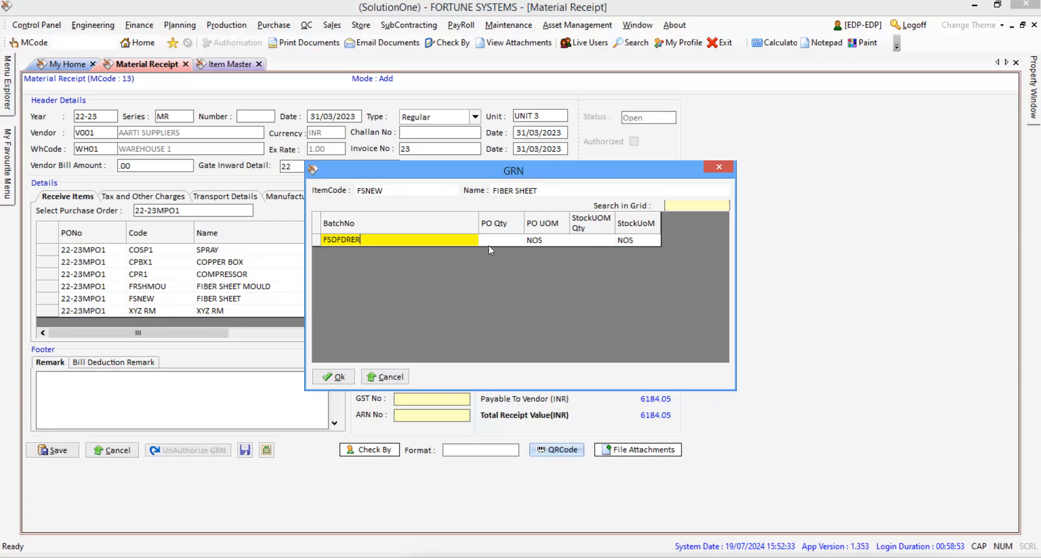
left_click(504, 241)
type("5000")
key("Return")
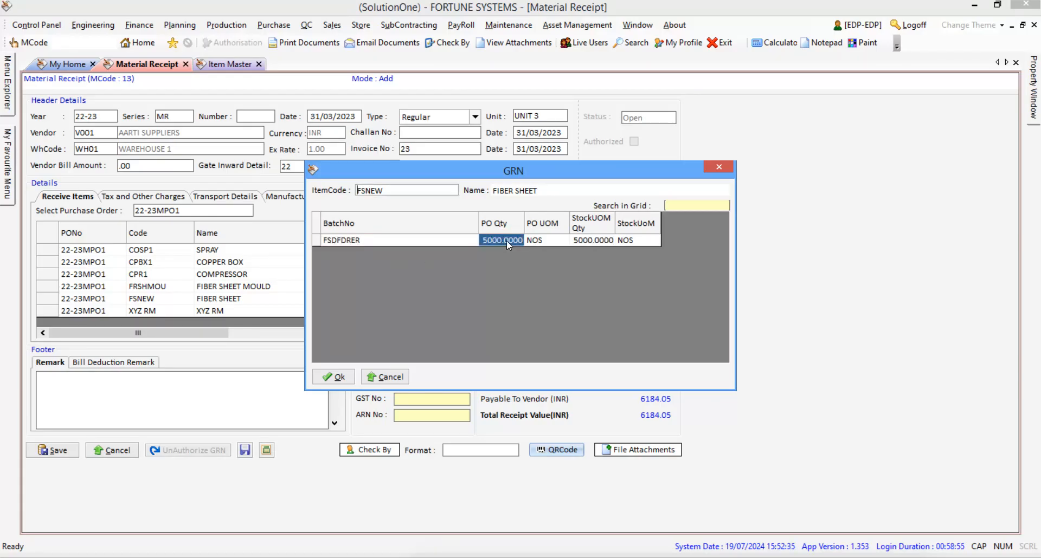
left_click(316, 382)
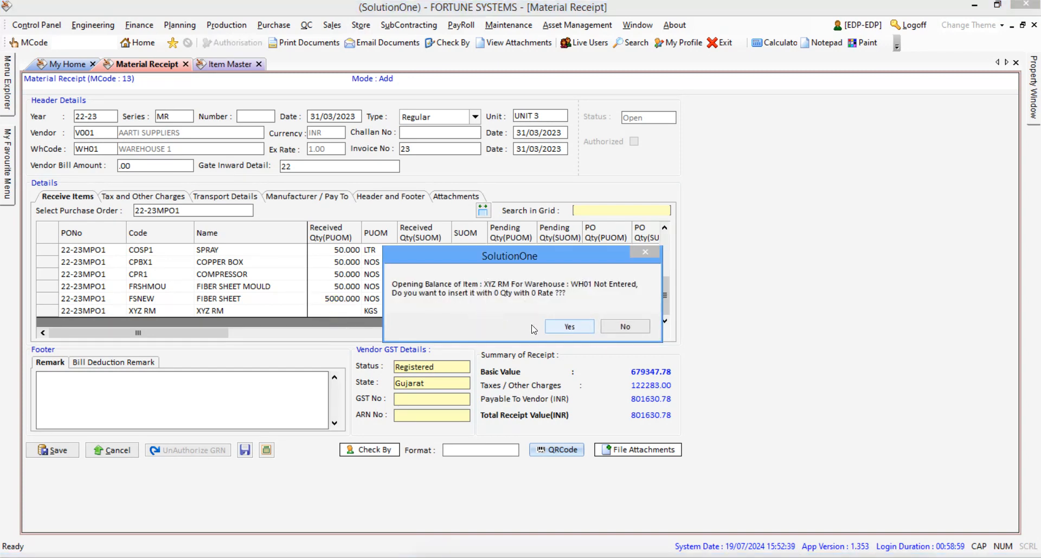
Step: Insert XYZ RM's WH01 opening balance with zero quantity and rate, and enter batch WEWEWDDS with a PO quantity of 50
left_click(580, 327)
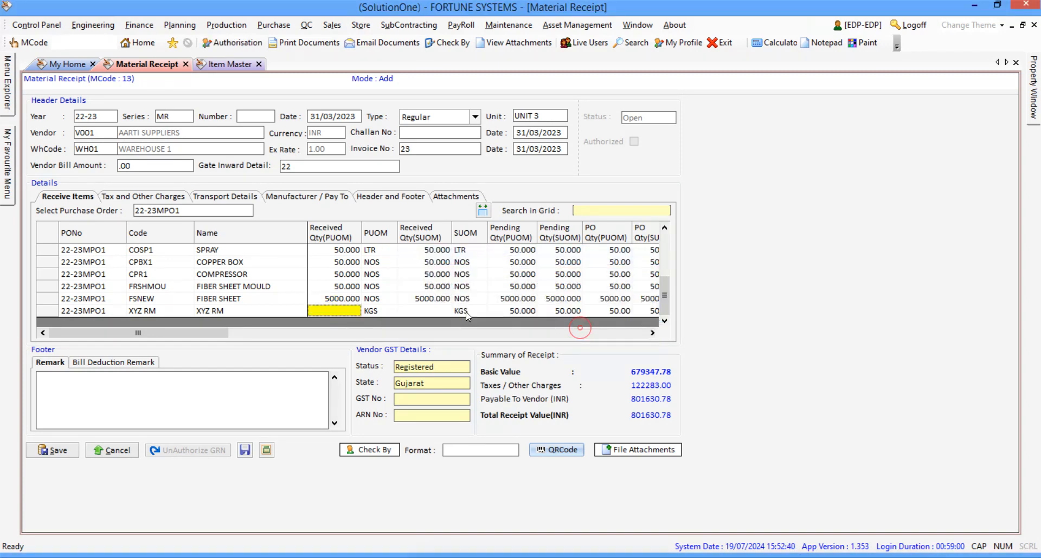
left_click(338, 310)
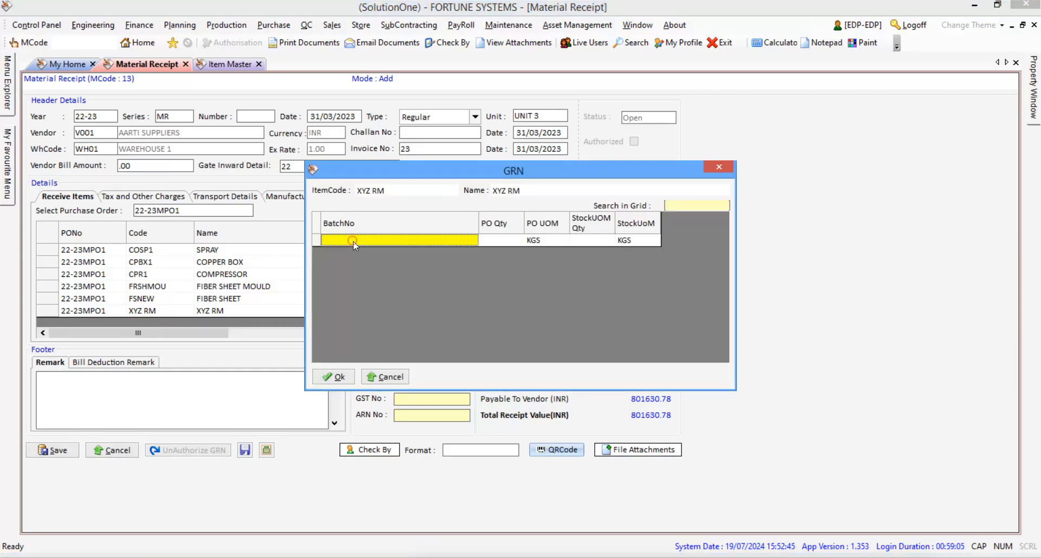
type("WEWEWDDS")
left_click(495, 239)
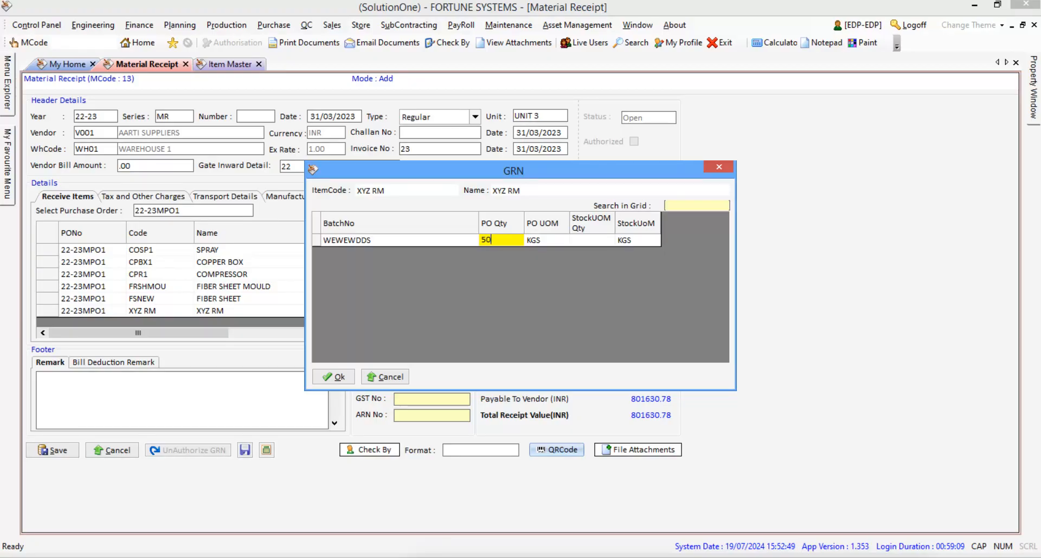
key("Tab")
left_click(333, 378)
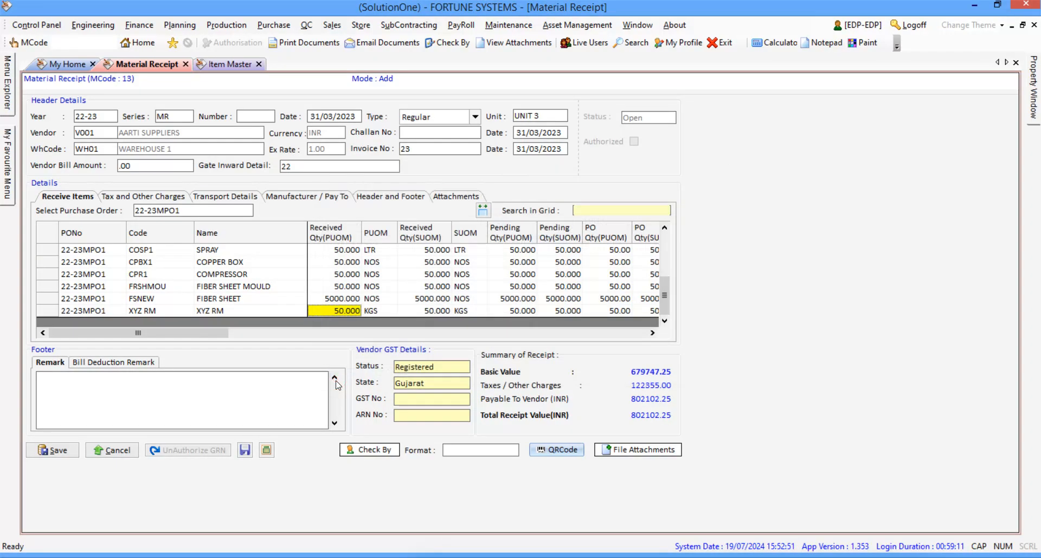
scroll(325, 291, "up", 3)
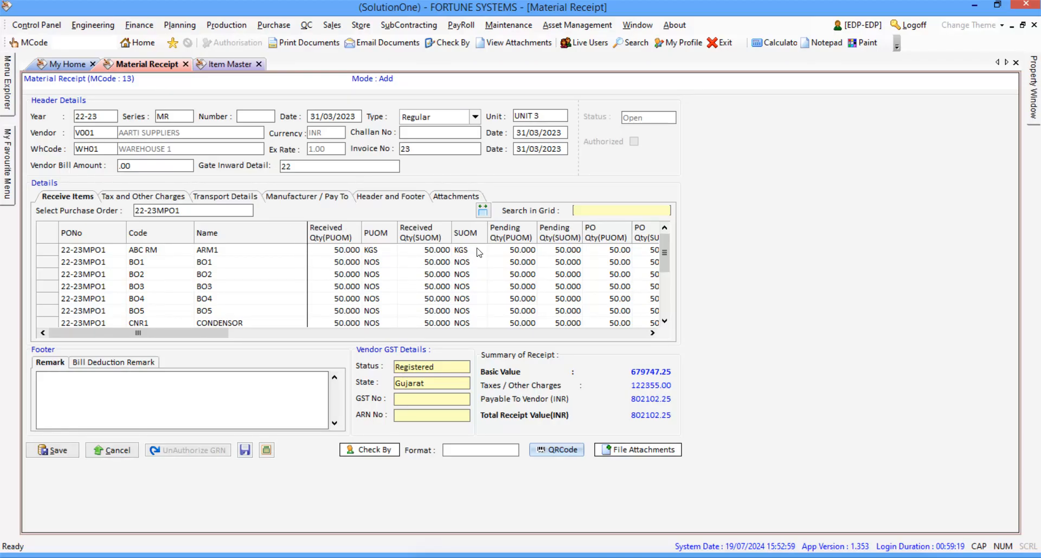
Step: Enter ALANKAR TRANSPORT as the transporter name in the receipt's transport details
left_click_drag(663, 245, 663, 304)
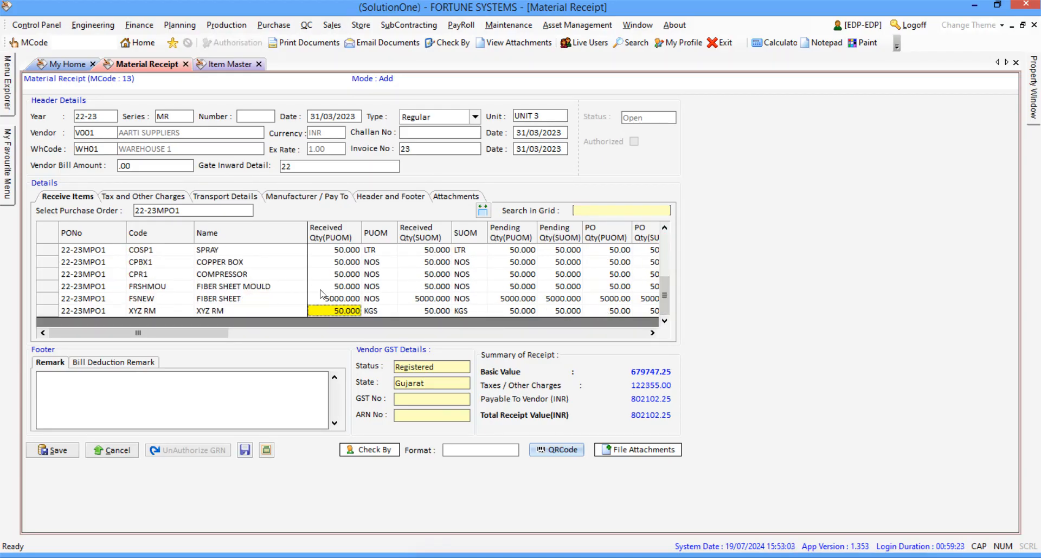
left_click(174, 199)
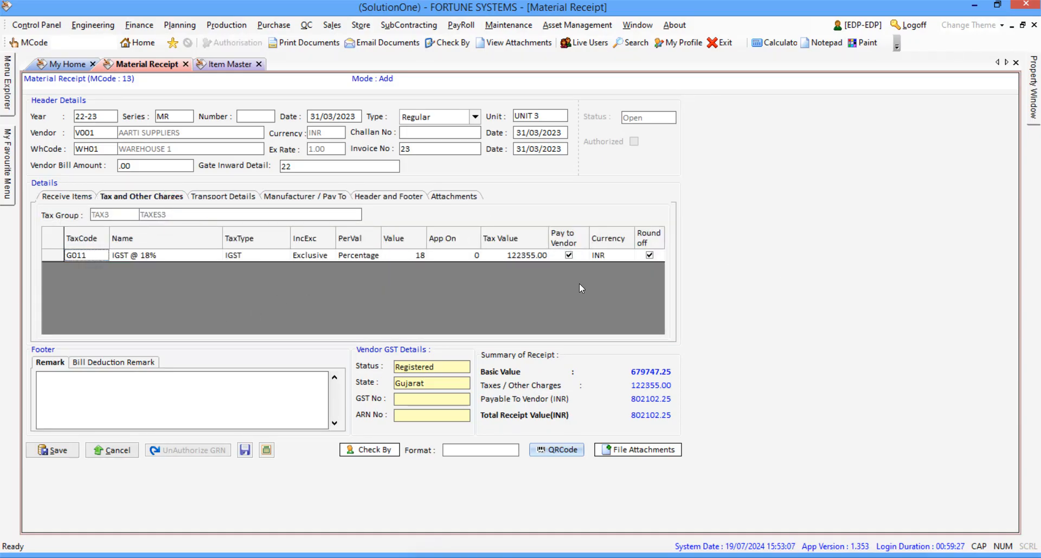
left_click(200, 198)
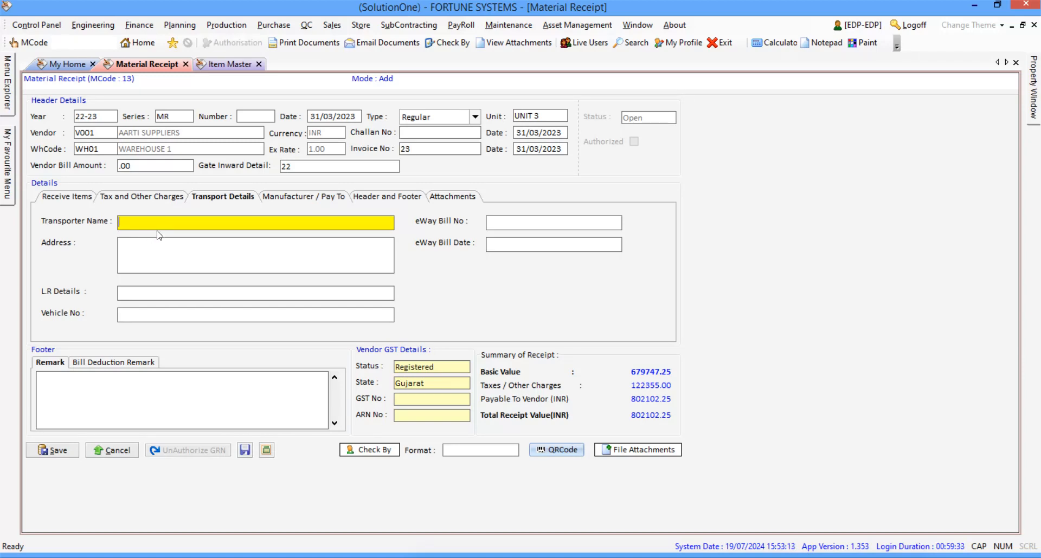
type("ALANKAR TRANSPORT")
key("Tab")
Step: Enter the transporter's full address, including road, city and state, in the transport details
type("WAH")
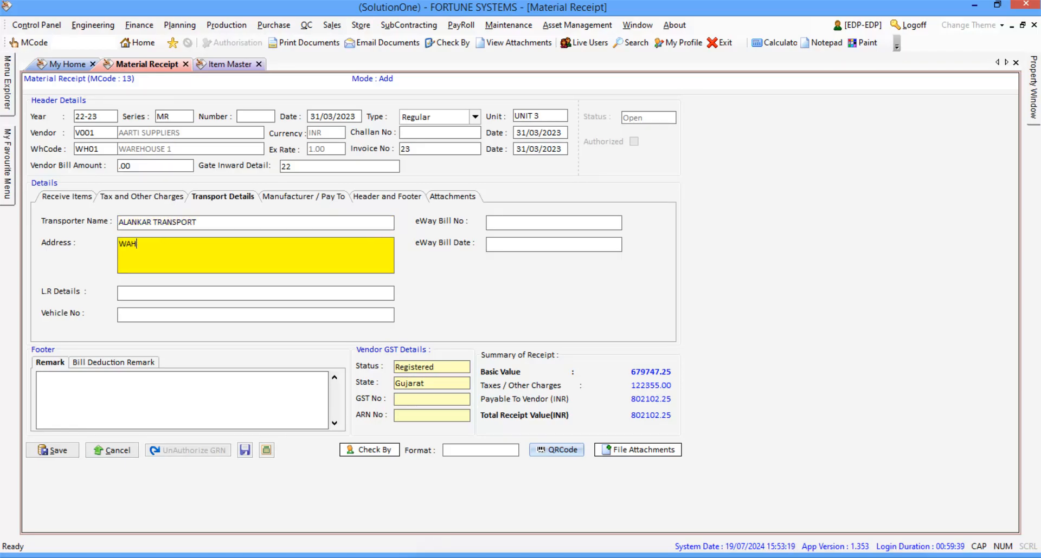
type("=GH=")
key("BackSpace")
key("BackSpace")
key("BackSpace")
key("BackSpace")
key("BackSpace")
key("BackSpace")
type("AGHODIA ROAD")
key("Tab")
type("V")
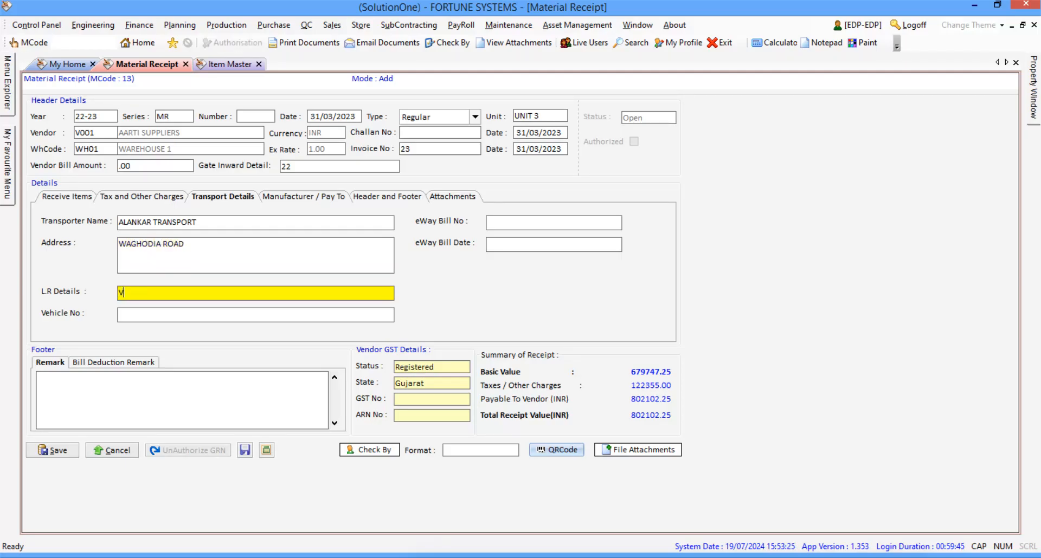
left_click(247, 263)
type("V")
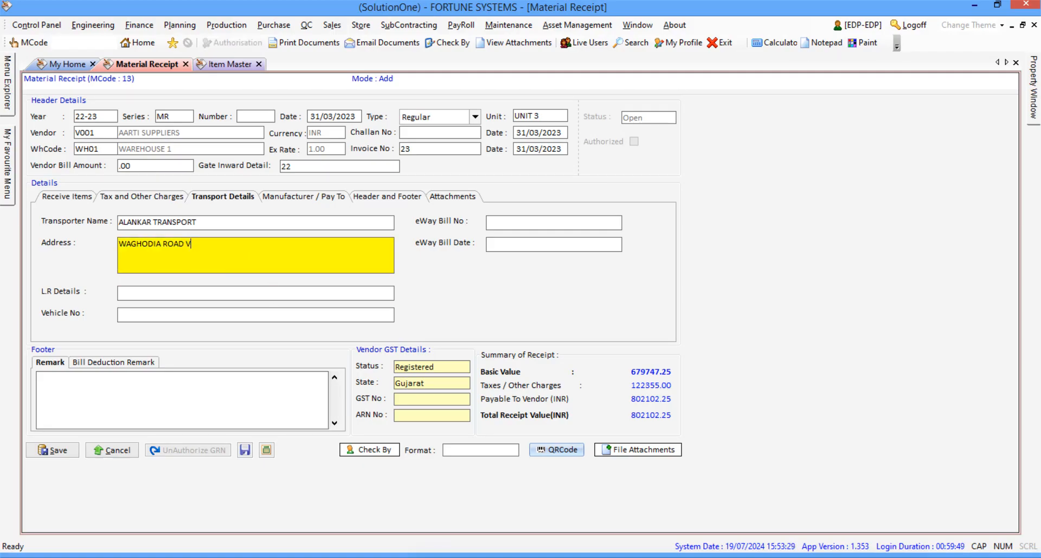
type("ADODA")
key("BackSpace")
type("DARA GUJARAT")
key("Tab")
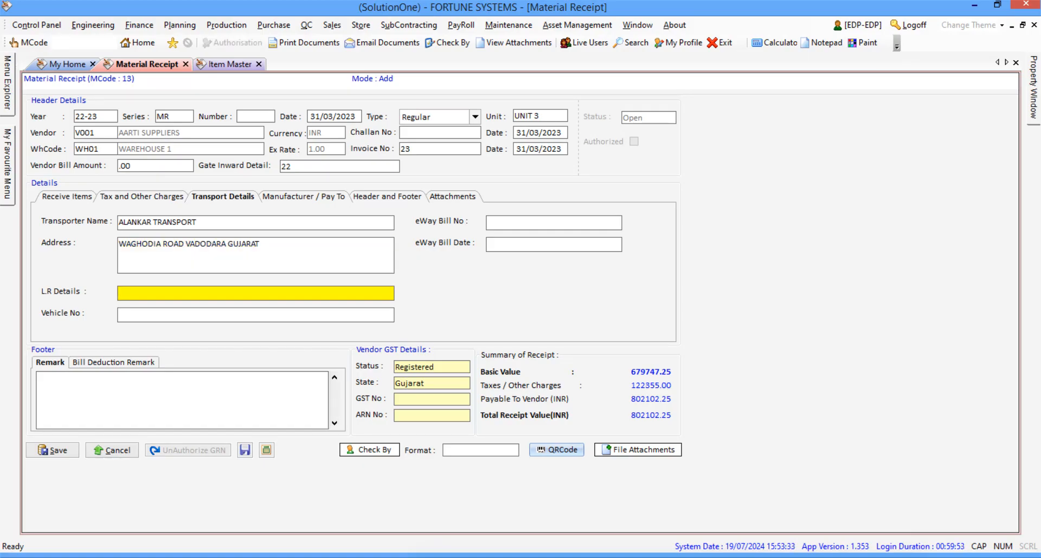
Step: Fill in the transport vehicle number, leaving the L.R. details blank, and enter the footer remark MATERIAL RECEIVED
key("Tab")
type("GJ")
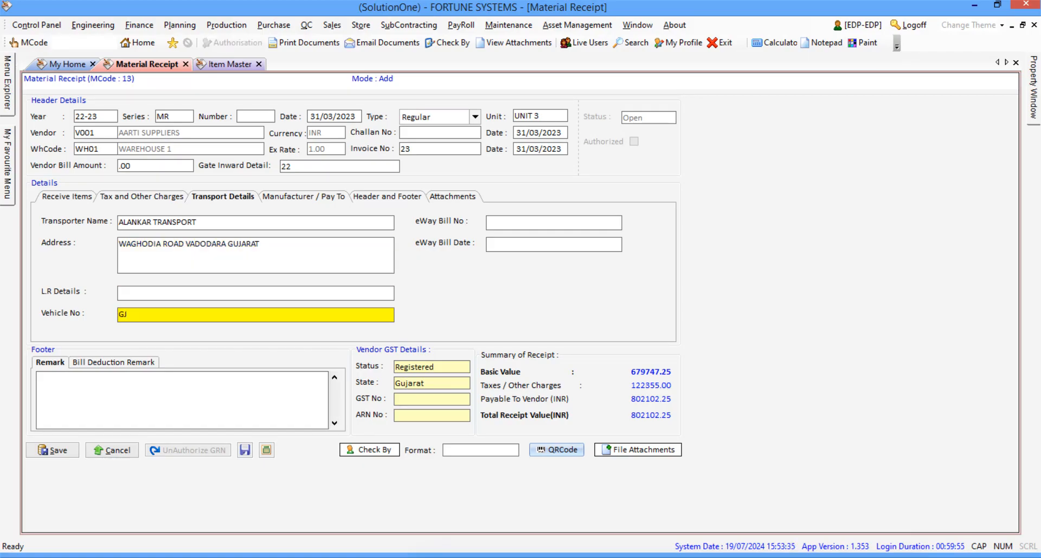
type("16ER987456")
left_click(204, 408)
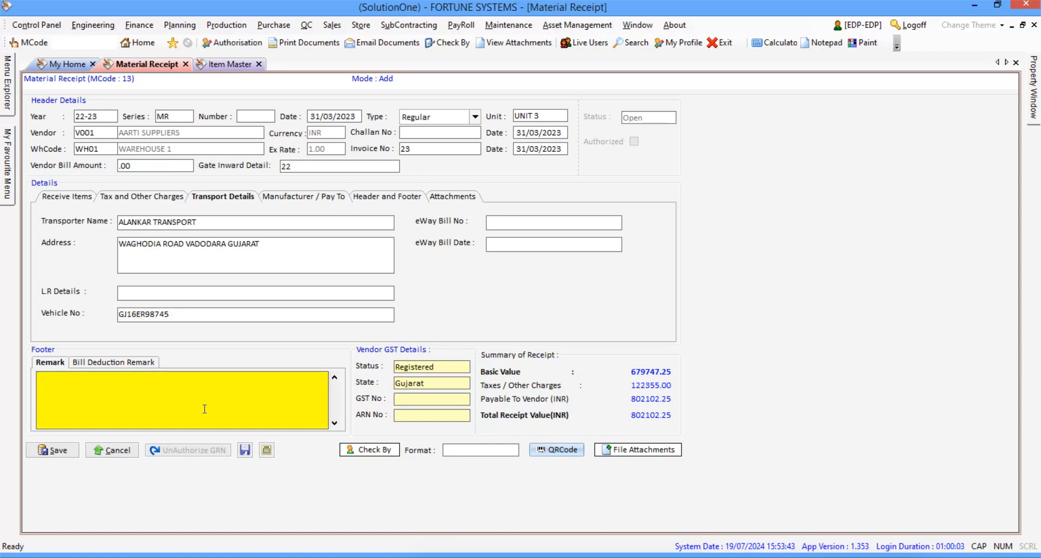
type("MATERIAL RECEIVED")
Step: Set the manufacturer/dealer type to Manufacturer and choose vendor 020 Solarge India as the Bill From and Pay To party
left_click(303, 196)
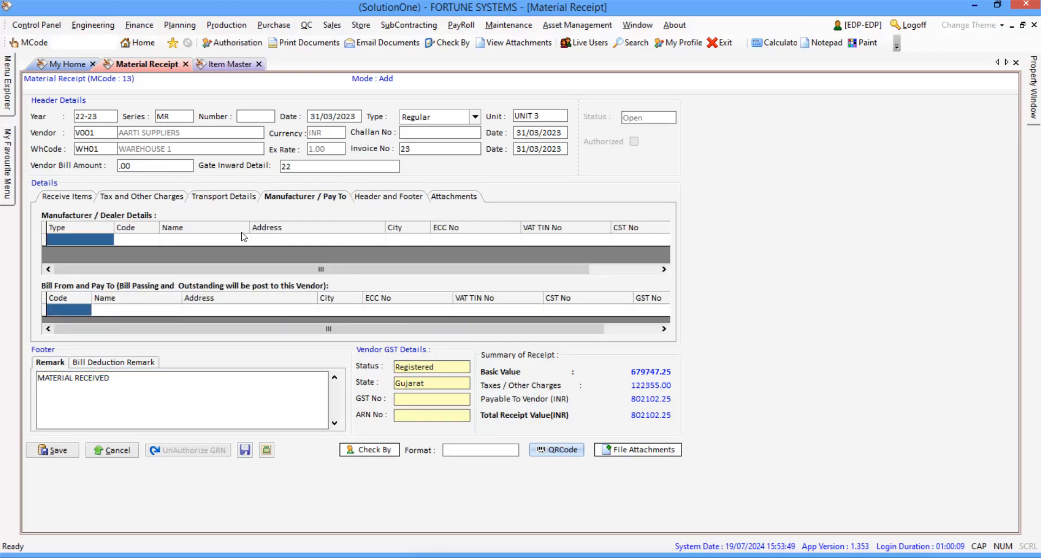
left_click(84, 245)
left_click(81, 251)
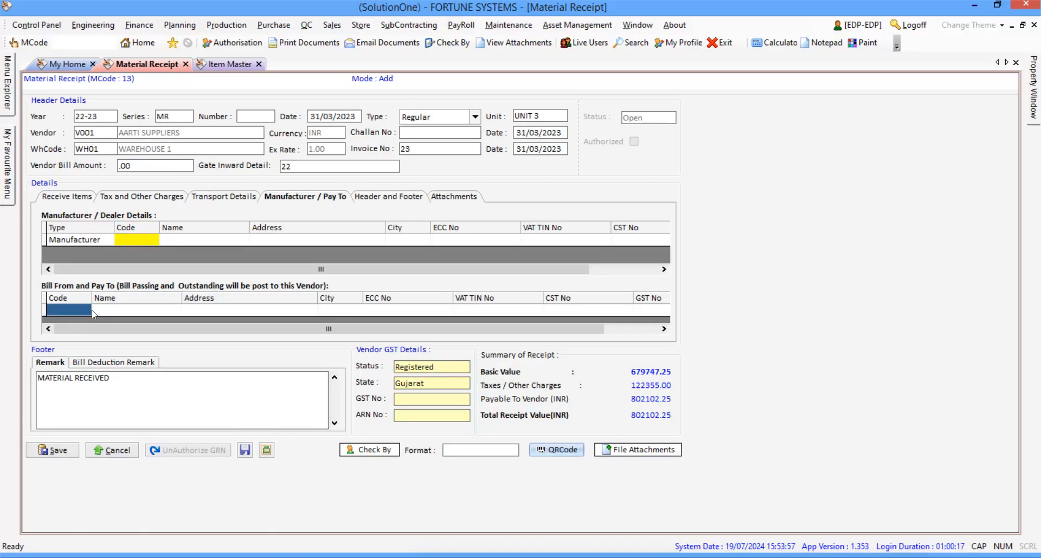
left_click(68, 314)
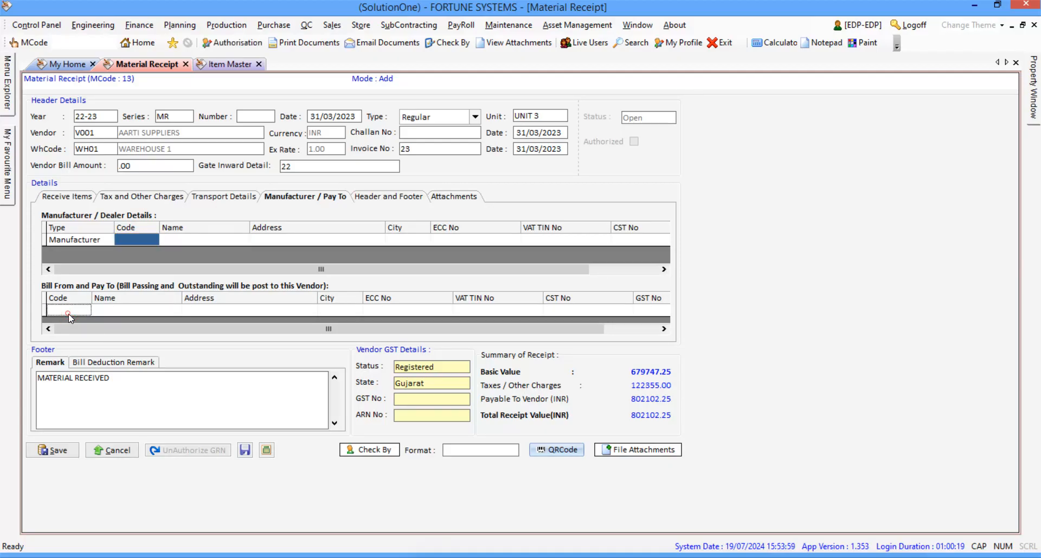
key("F1")
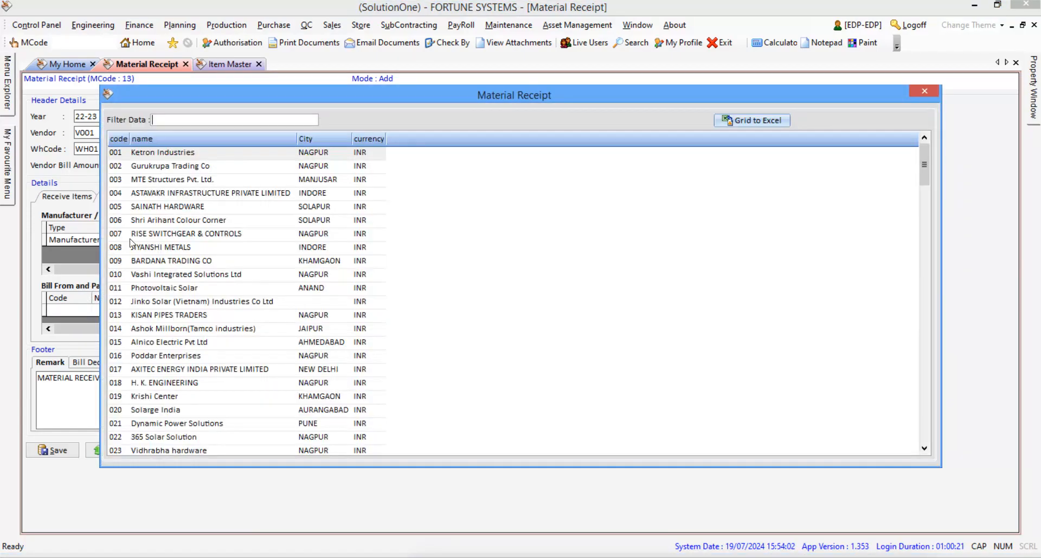
left_click(152, 211)
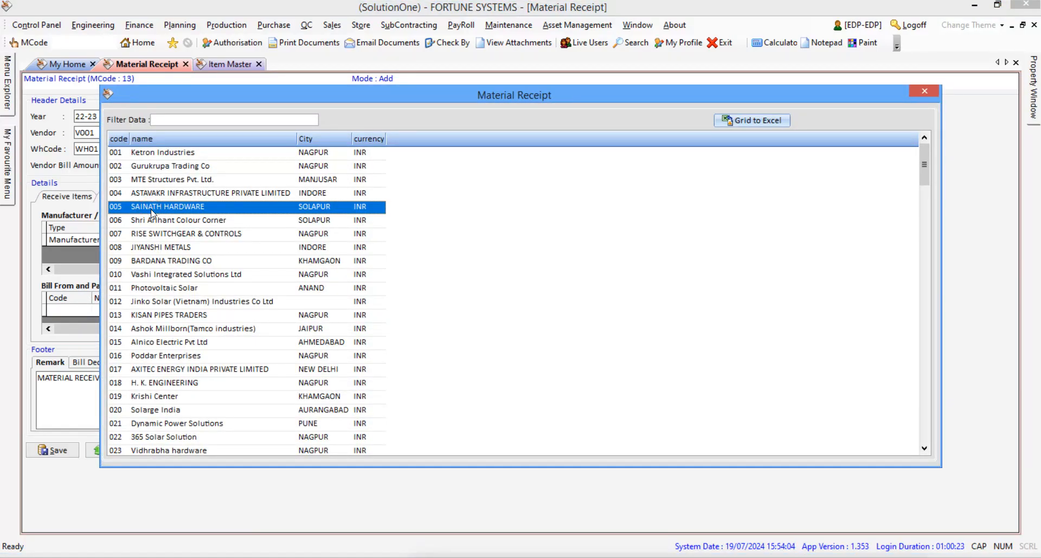
left_click_drag(218, 93, 254, 97)
double_click(223, 415)
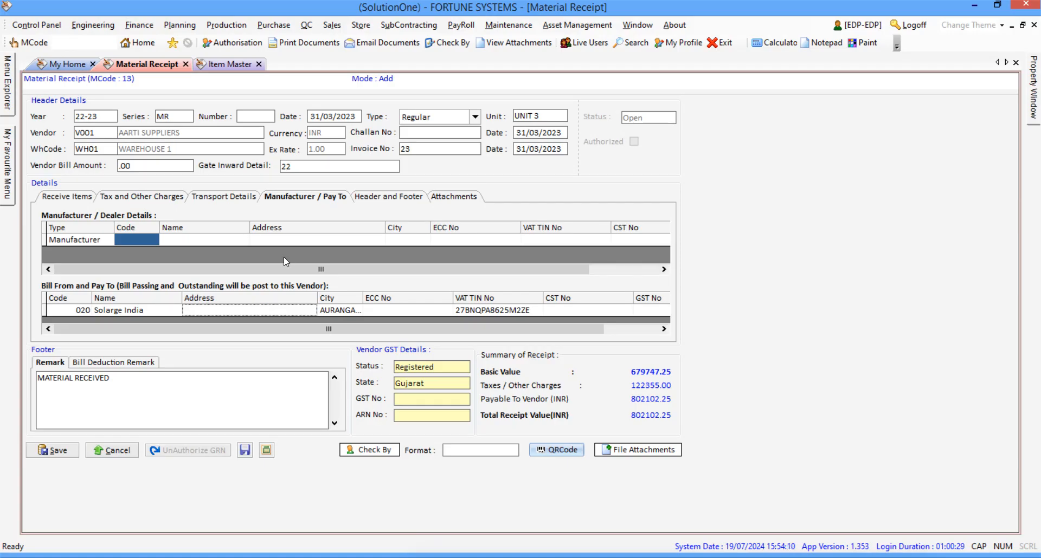
Step: Complete the manufacturer/dealer row with type Manufacturer, code 2211 and name JK TRAVESL
left_click(139, 242)
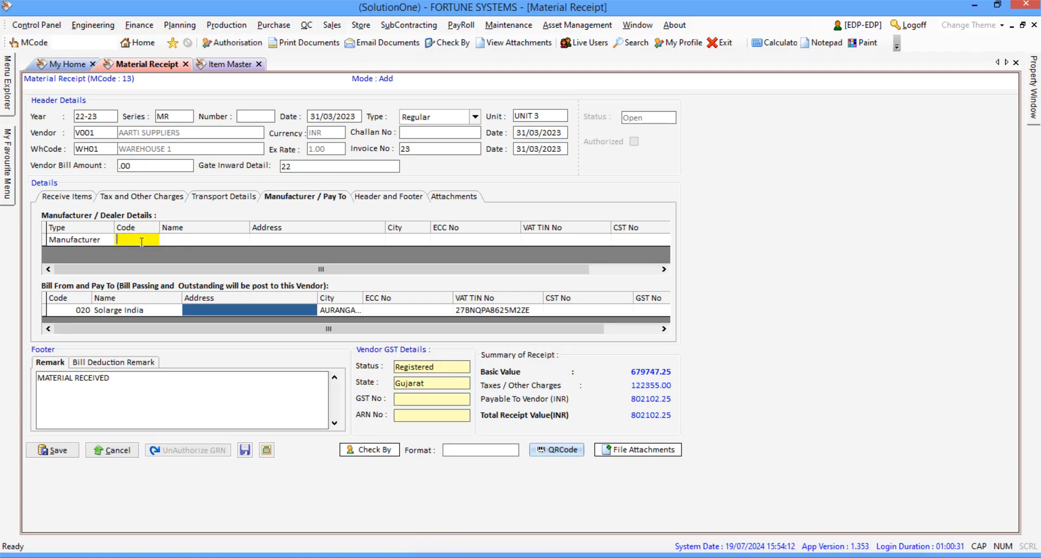
left_click(87, 240)
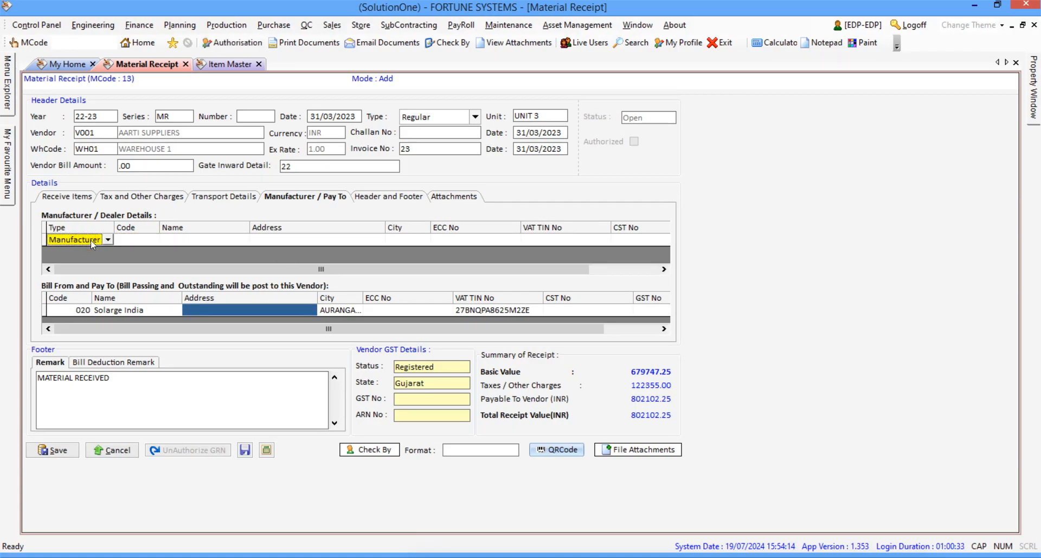
left_click(90, 239)
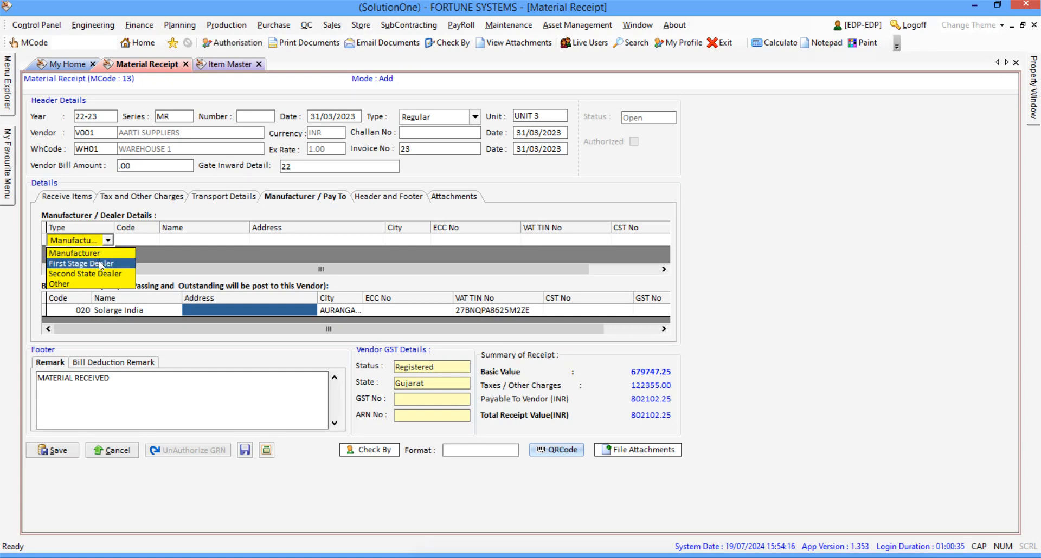
left_click(74, 254)
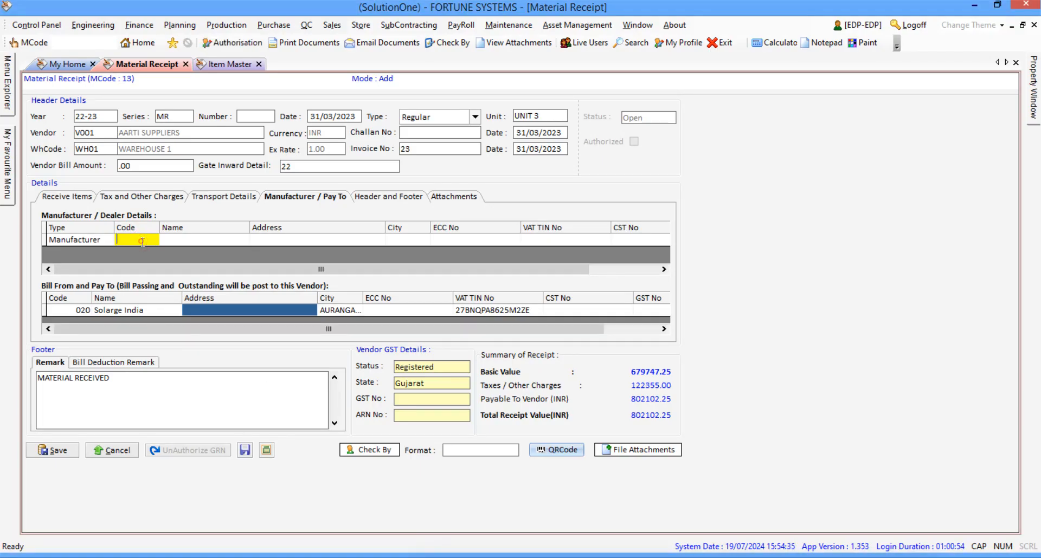
type("2211")
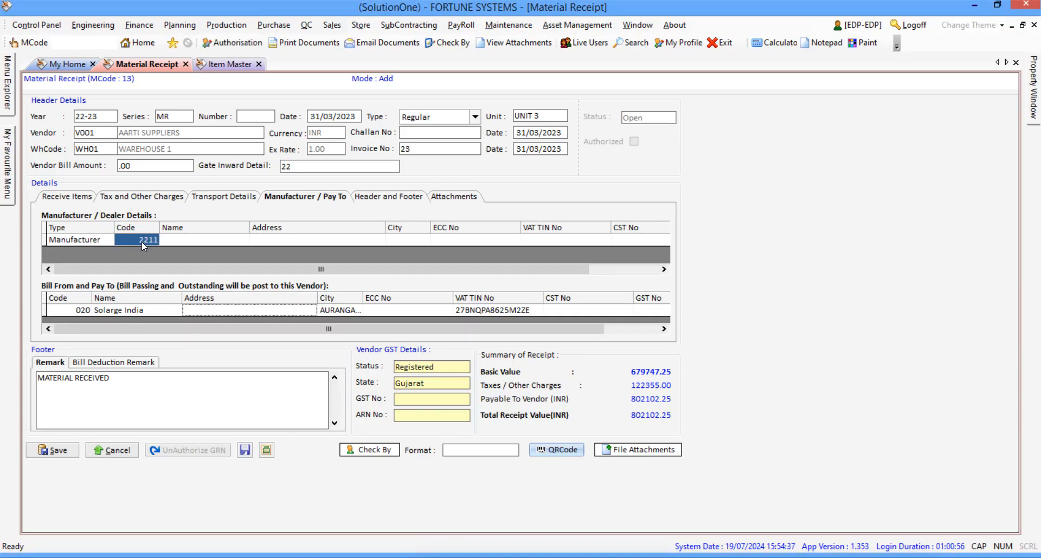
left_click(189, 237)
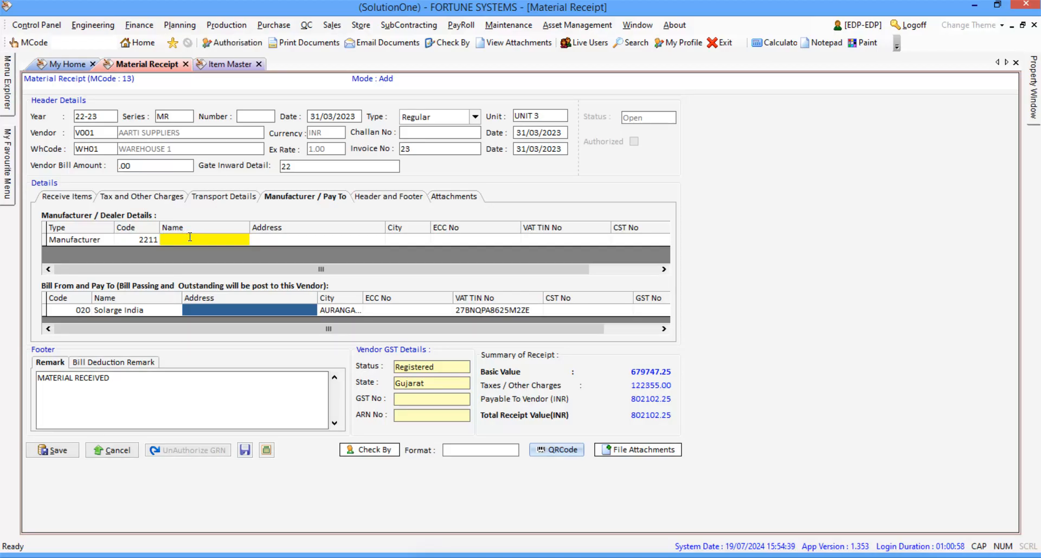
type("JK TRAVESL")
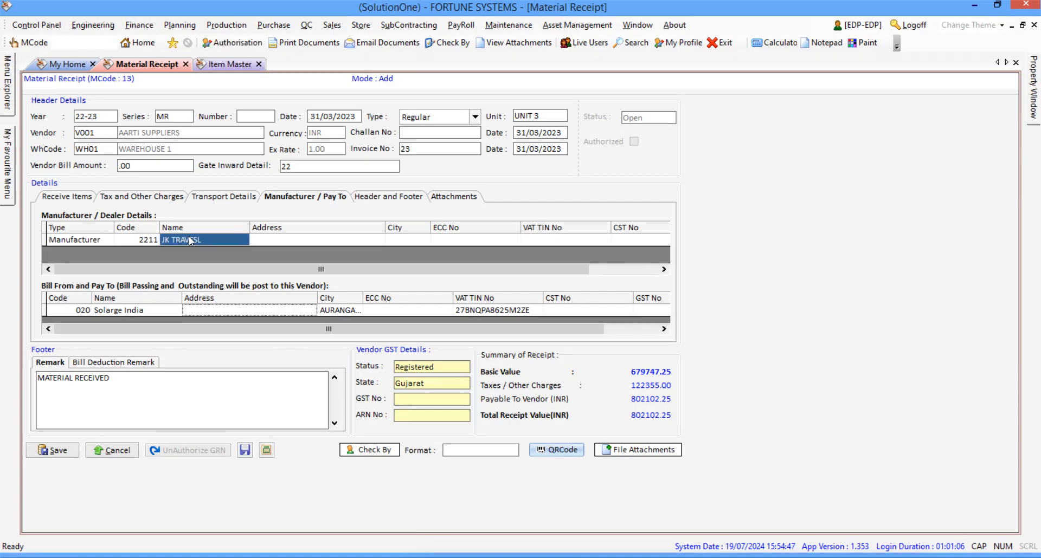
left_click(196, 240)
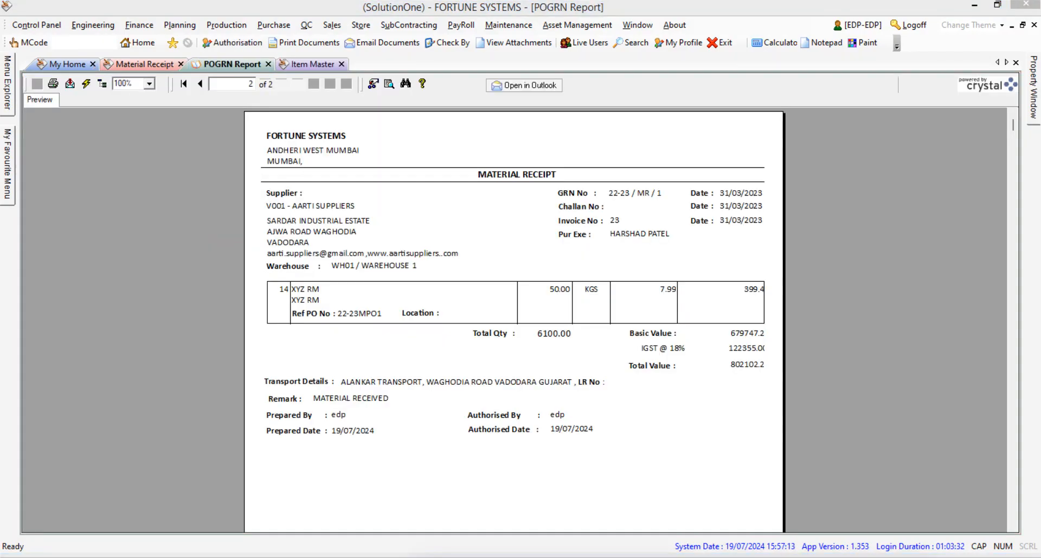
Step: Switch to the ERP Training Videos Status spreadsheet and add MATERIAL RECEIPT NUMBER with value 1 below PURCHASE ORDER in ENTRY DETAILS
key("alt+Tab")
left_click(158, 447)
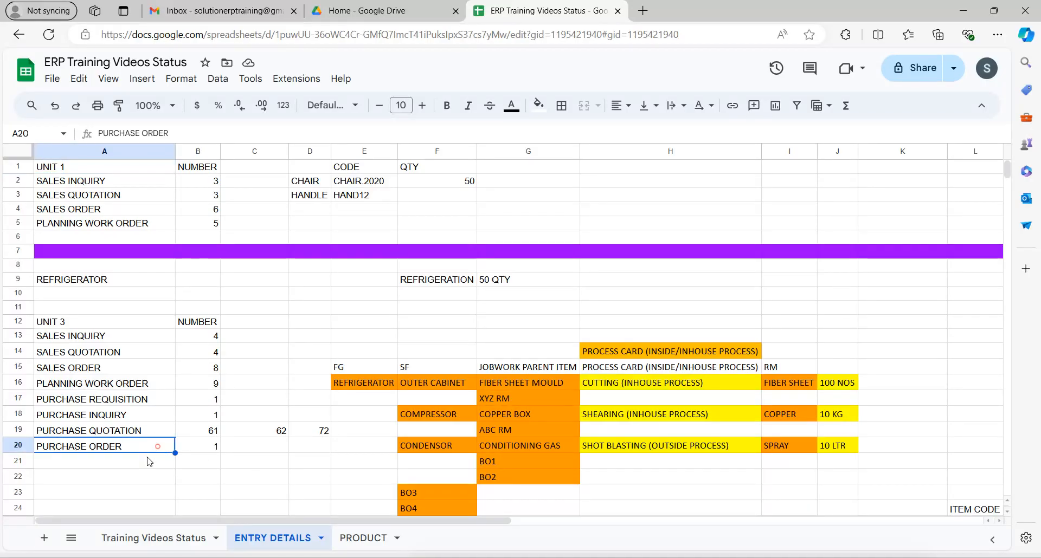
left_click(147, 457)
type("MA")
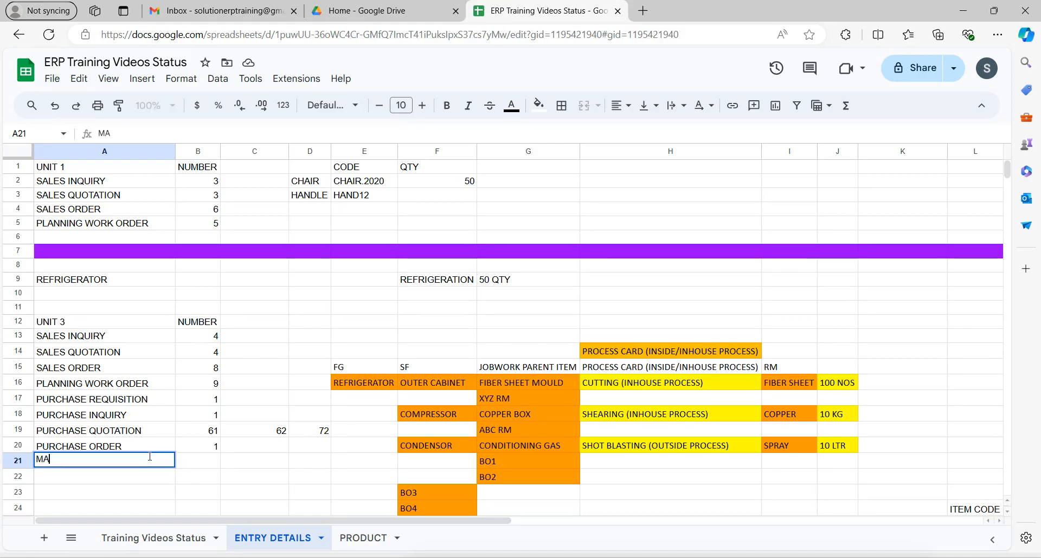
type("TERIAL RECEIPT NUMBER")
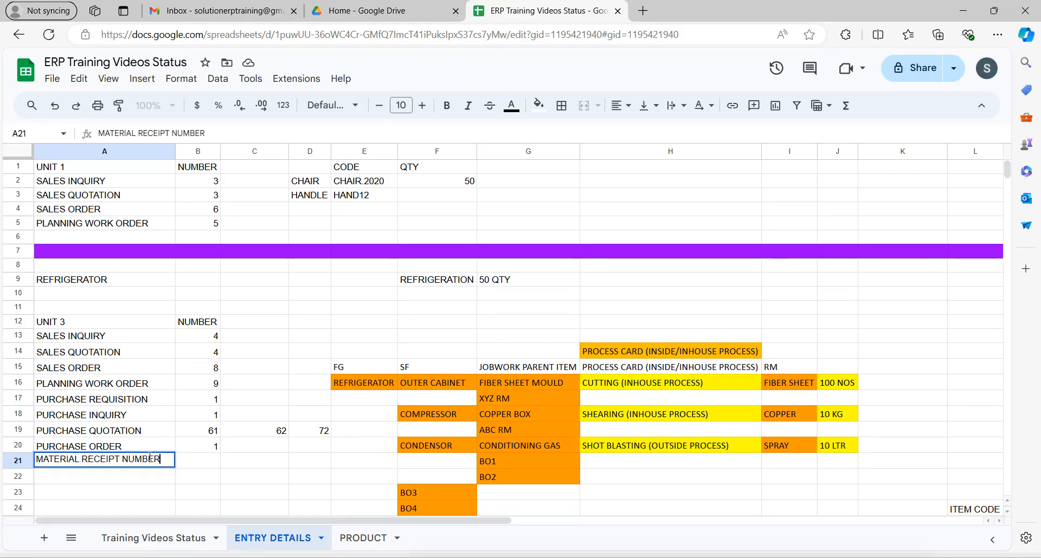
key("Tab")
type("1")
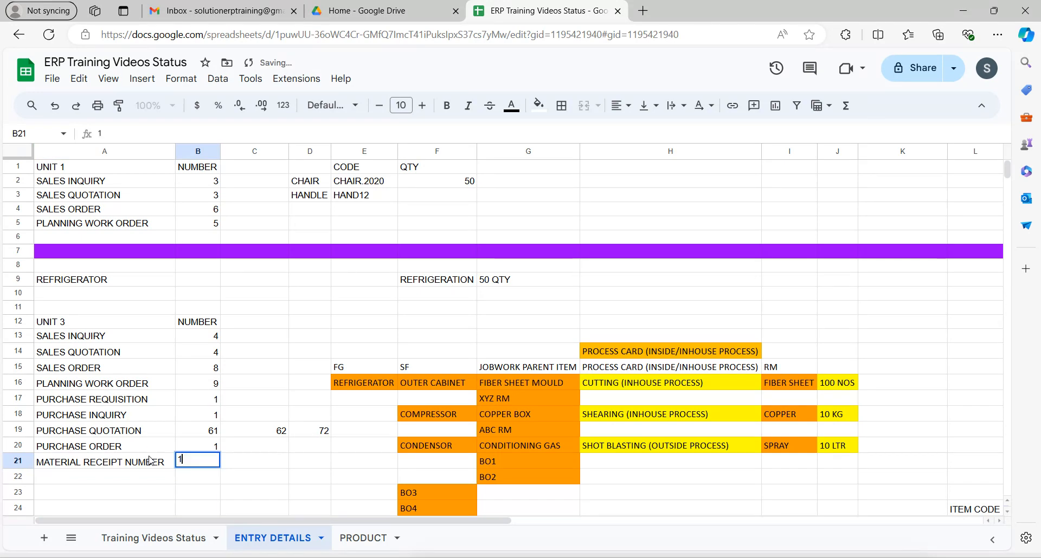
key("Tab")
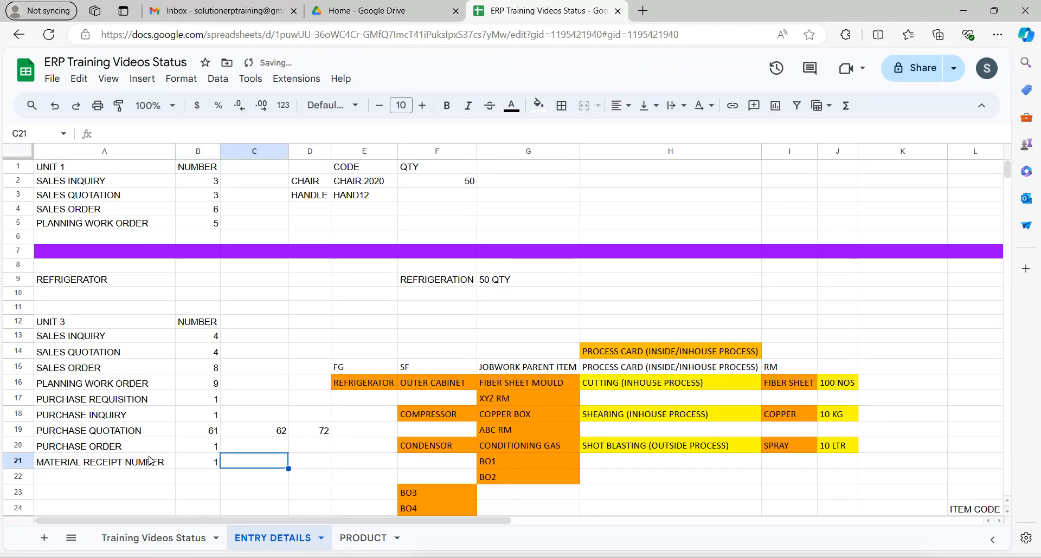
Step: Mark the MATERIAL RECEIPT row as DONE with the date 19 July 2024 in the Training Videos Status sheet
left_click(157, 537)
key("Right")
key("Right")
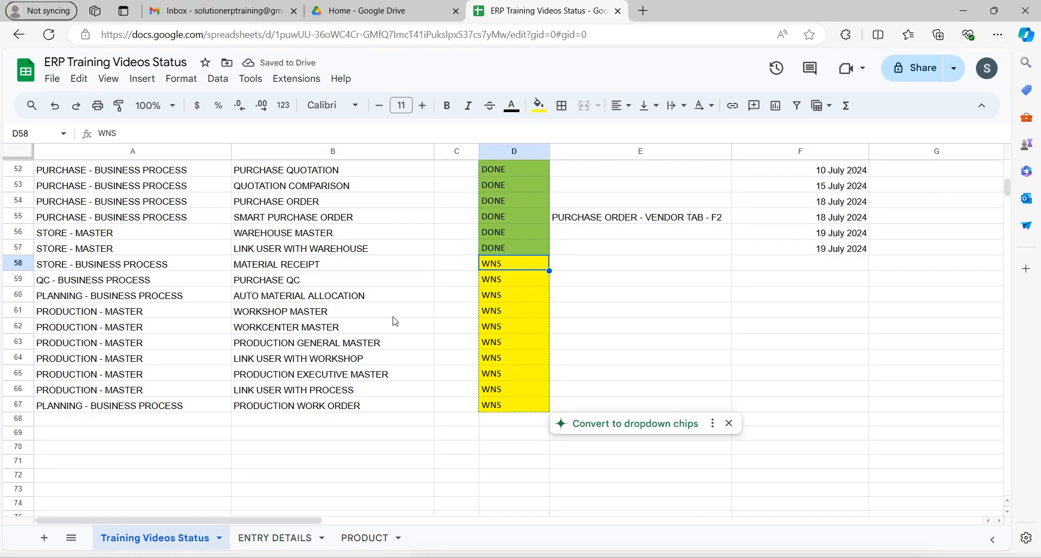
key("ctrl+d")
key("Right")
key("Right")
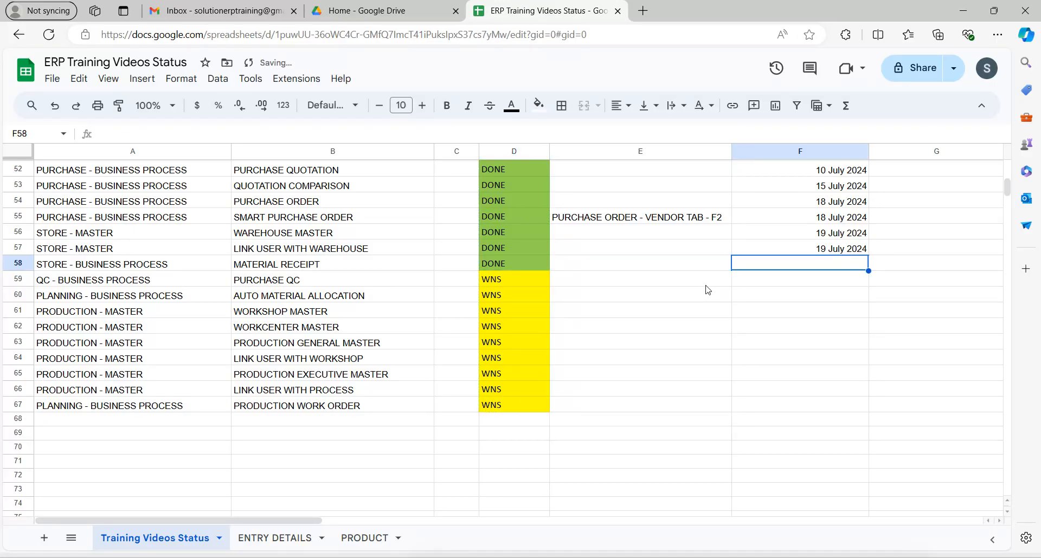
key("ctrl+d")
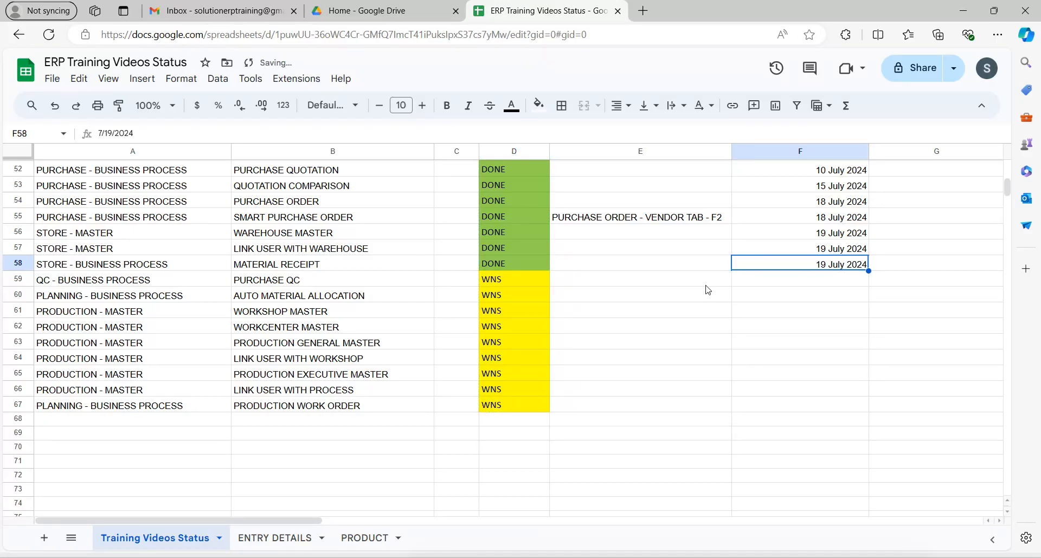